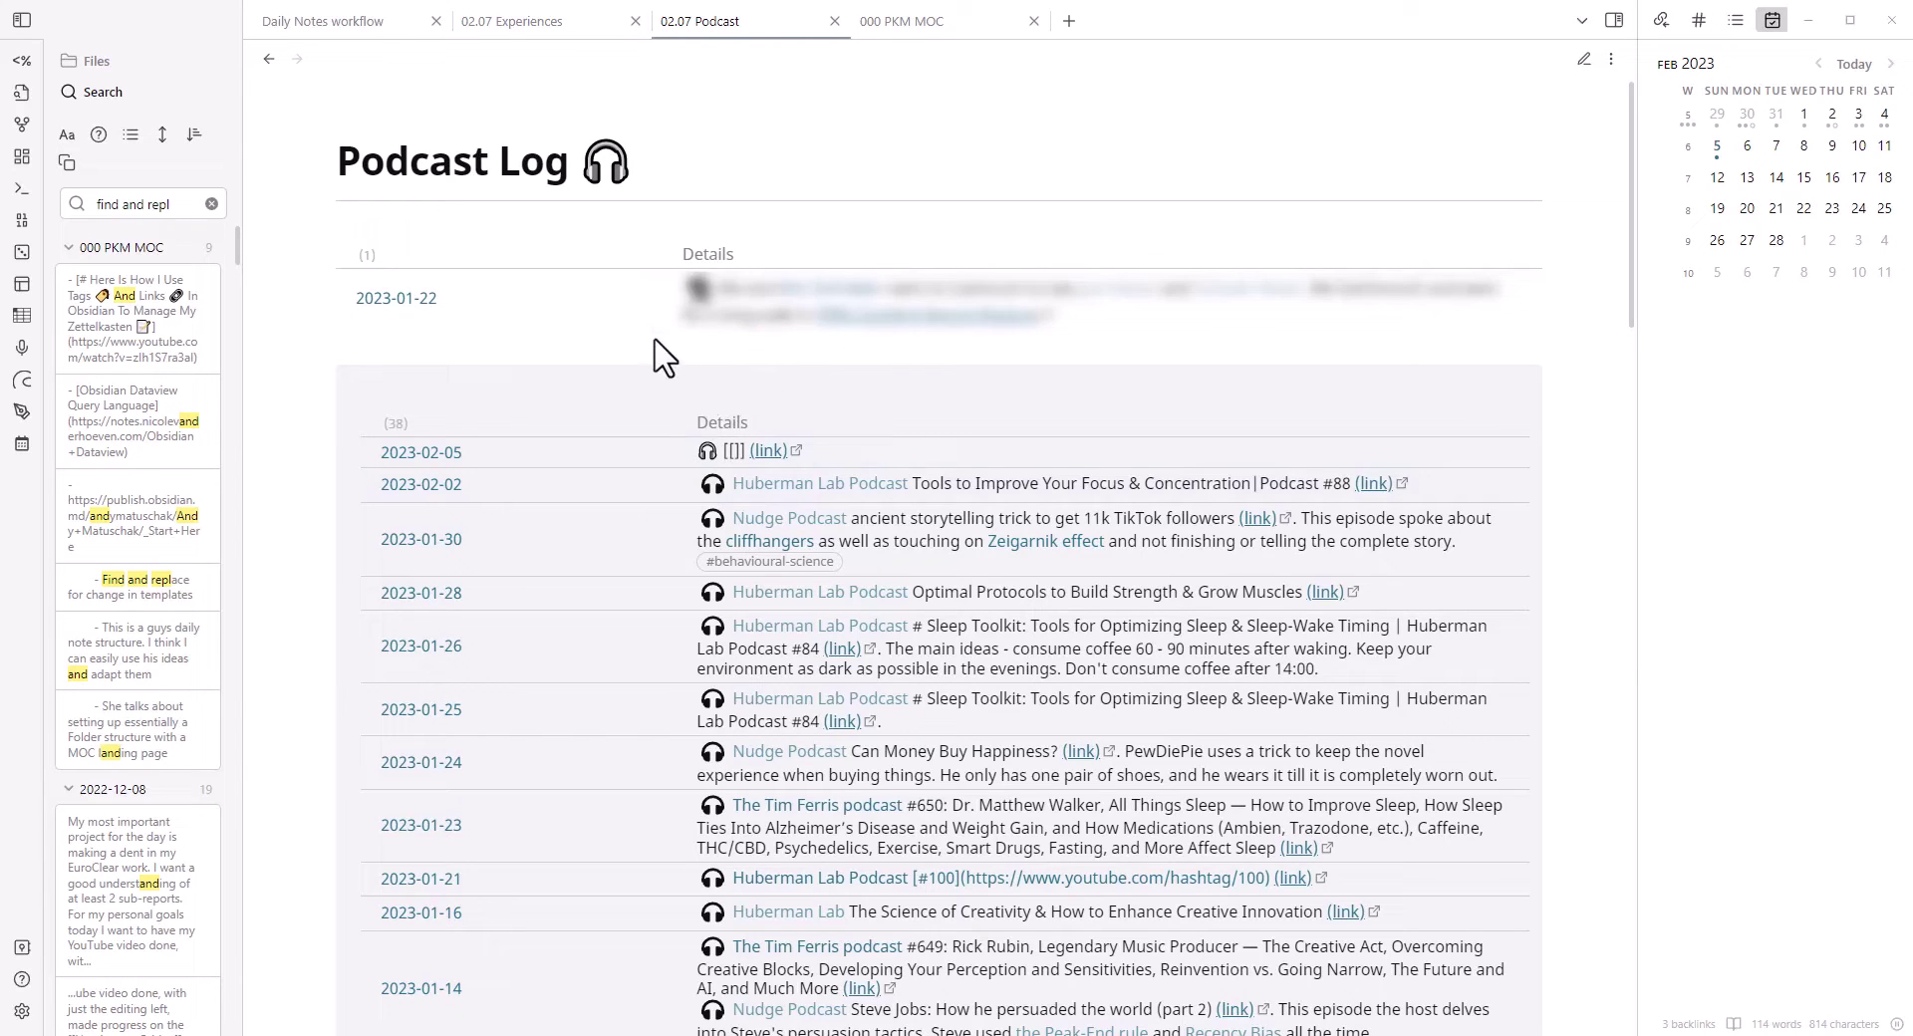
- Add a second headphones emoji to the Podcast Log heading and return the note to reading view
key(ctrl+e)
click(714, 409)
key(super+period)
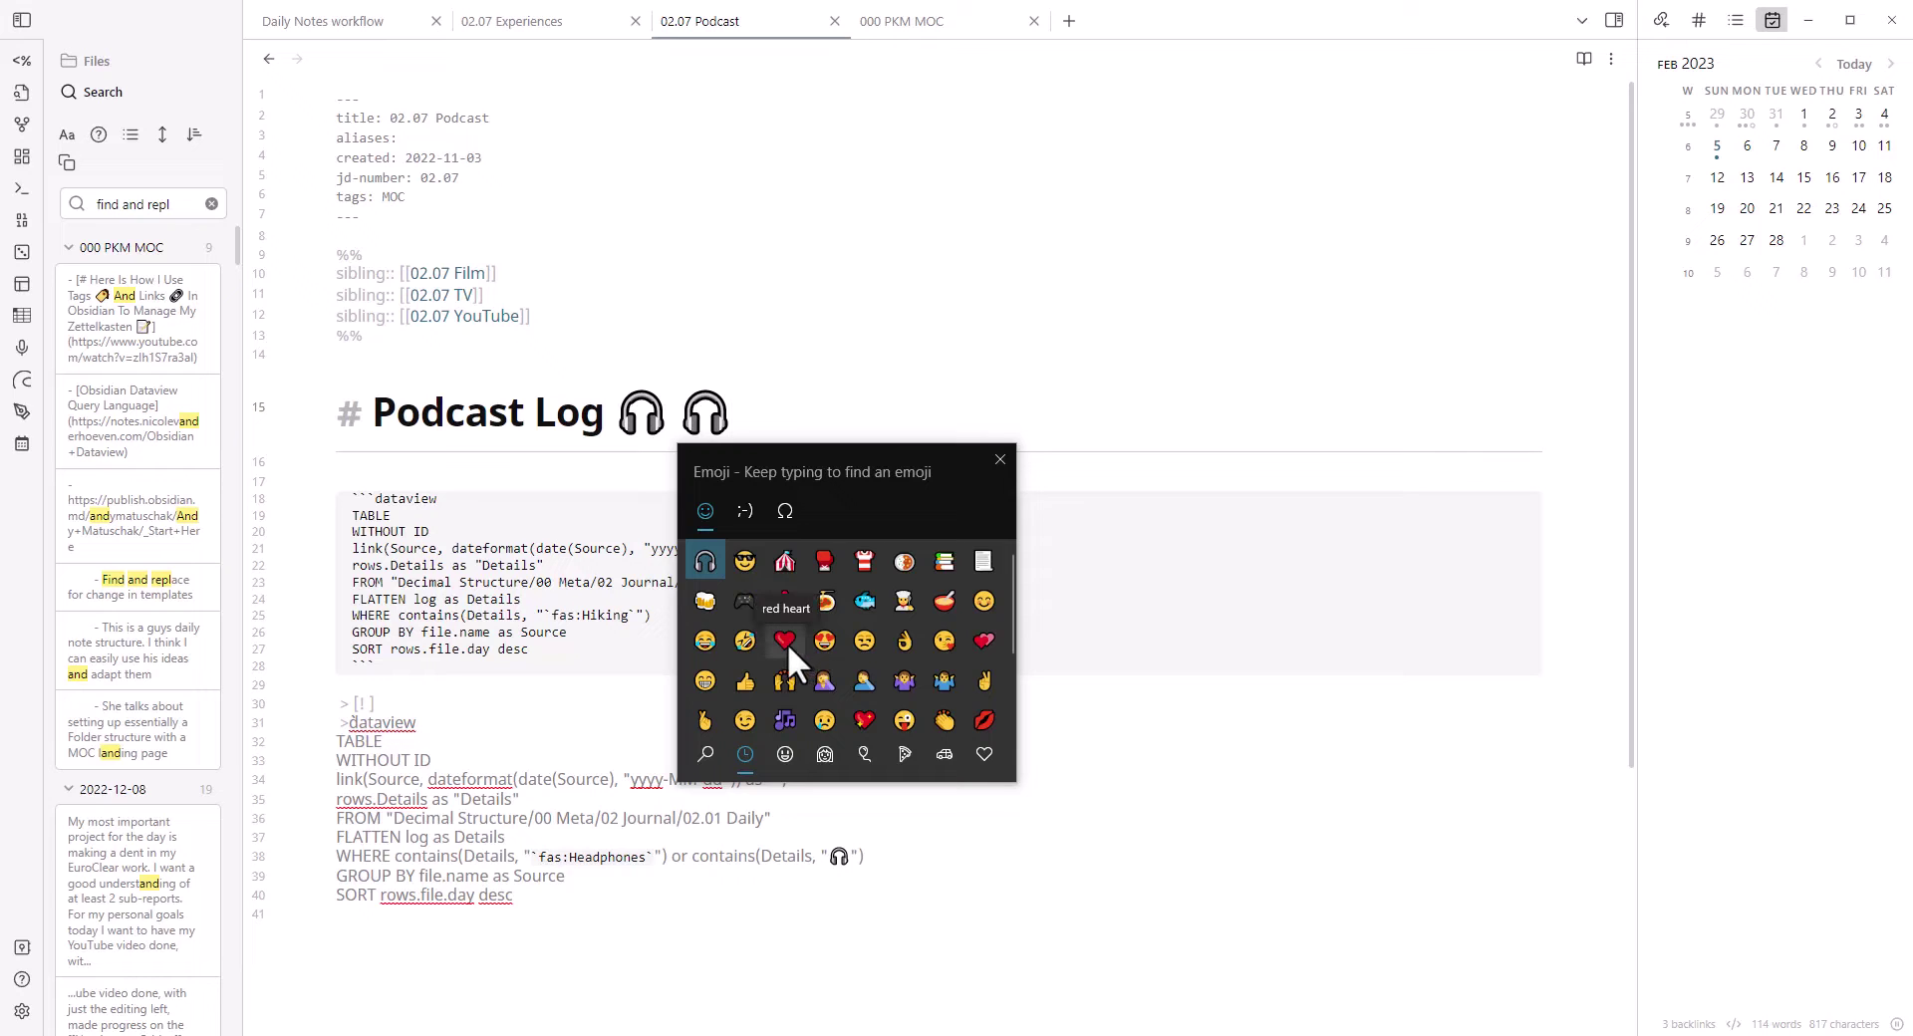
key(Escape)
drag(743, 419, 691, 423)
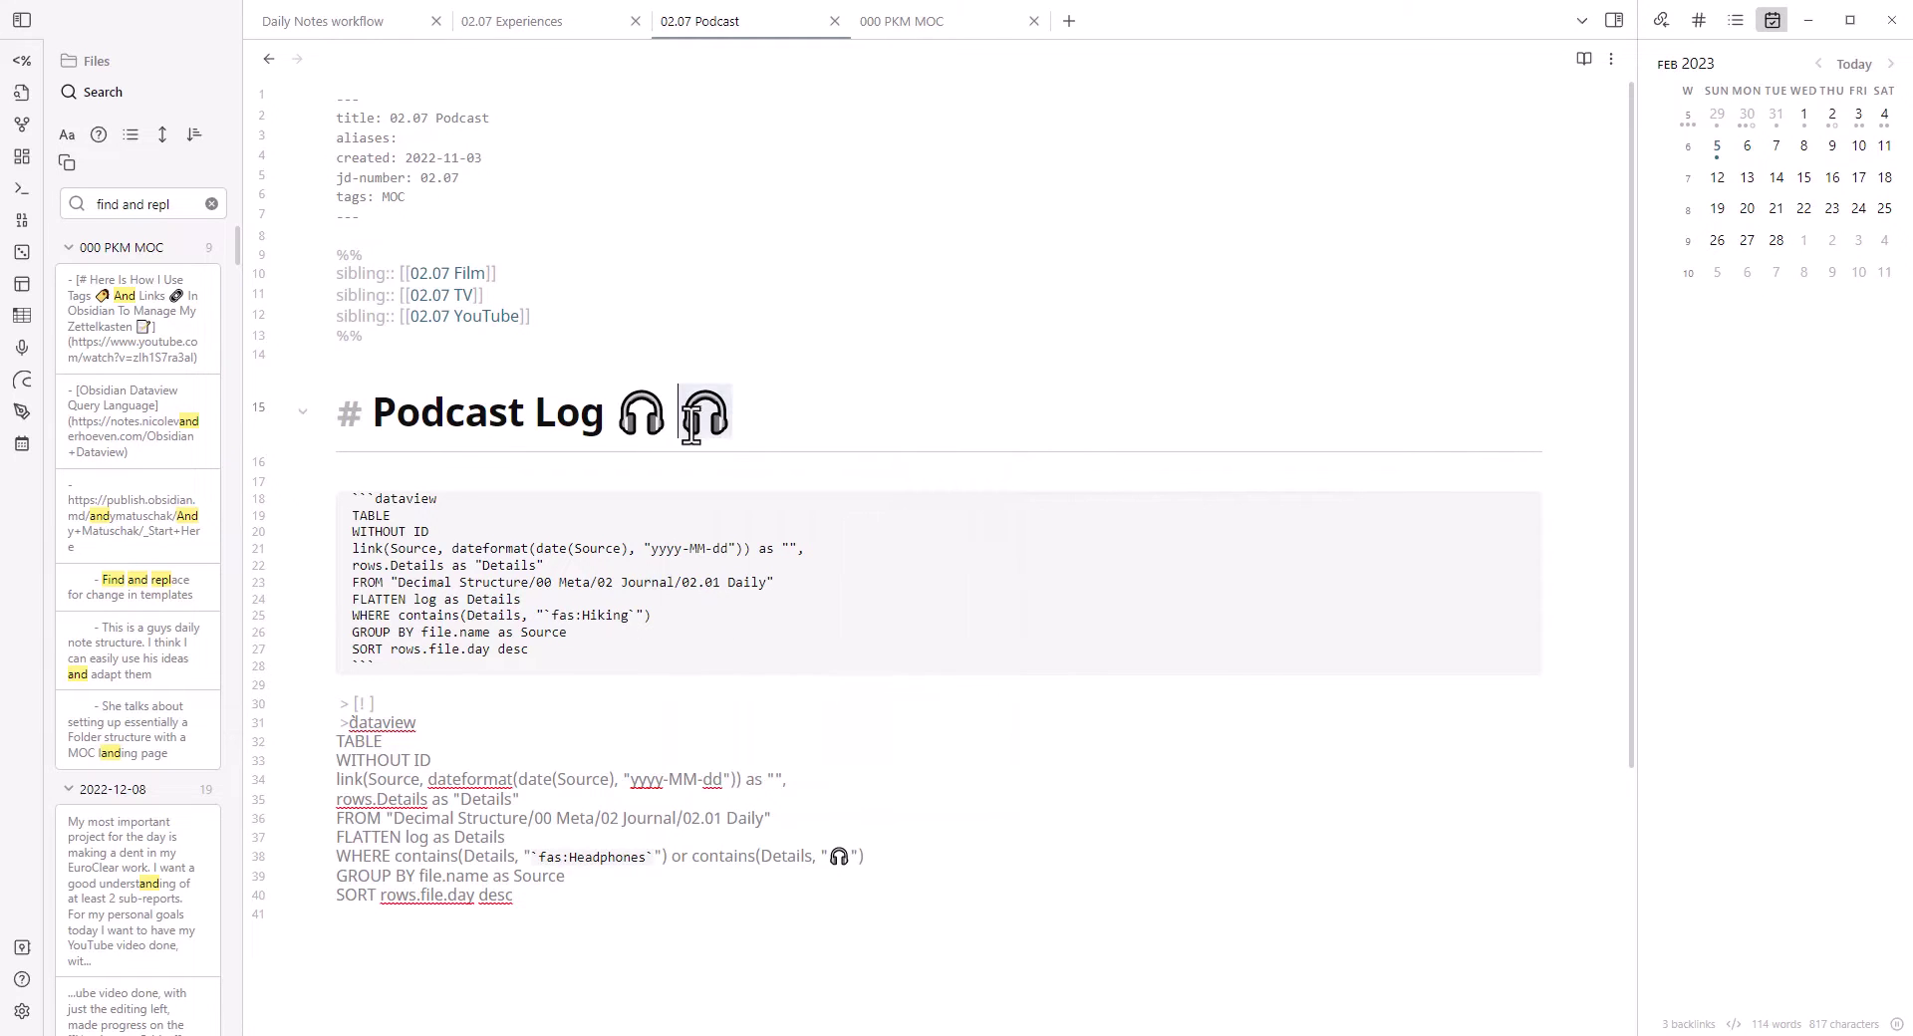
key(ctrl+e)
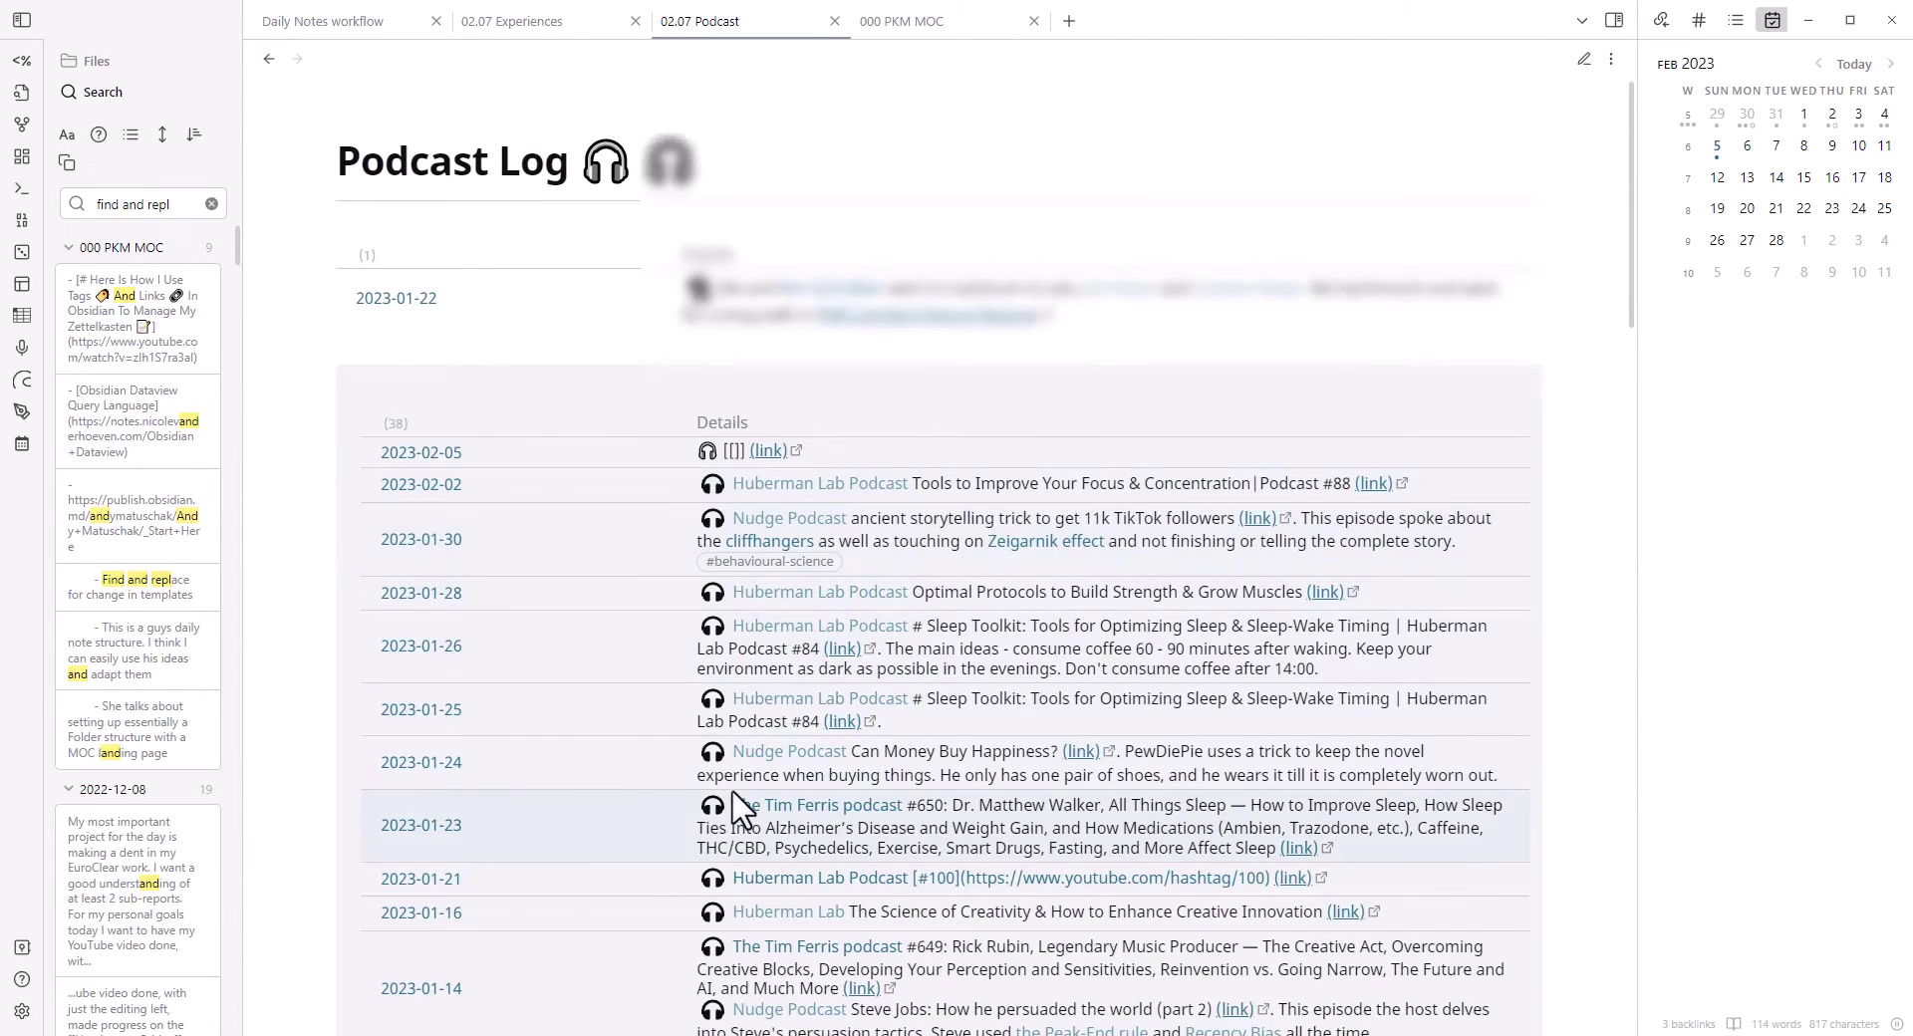
- Compare the headphones icons used in the Podcast Log table entries with the emojis in the heading
scroll(715, 688, down, 3)
scroll(715, 687, up, 3)
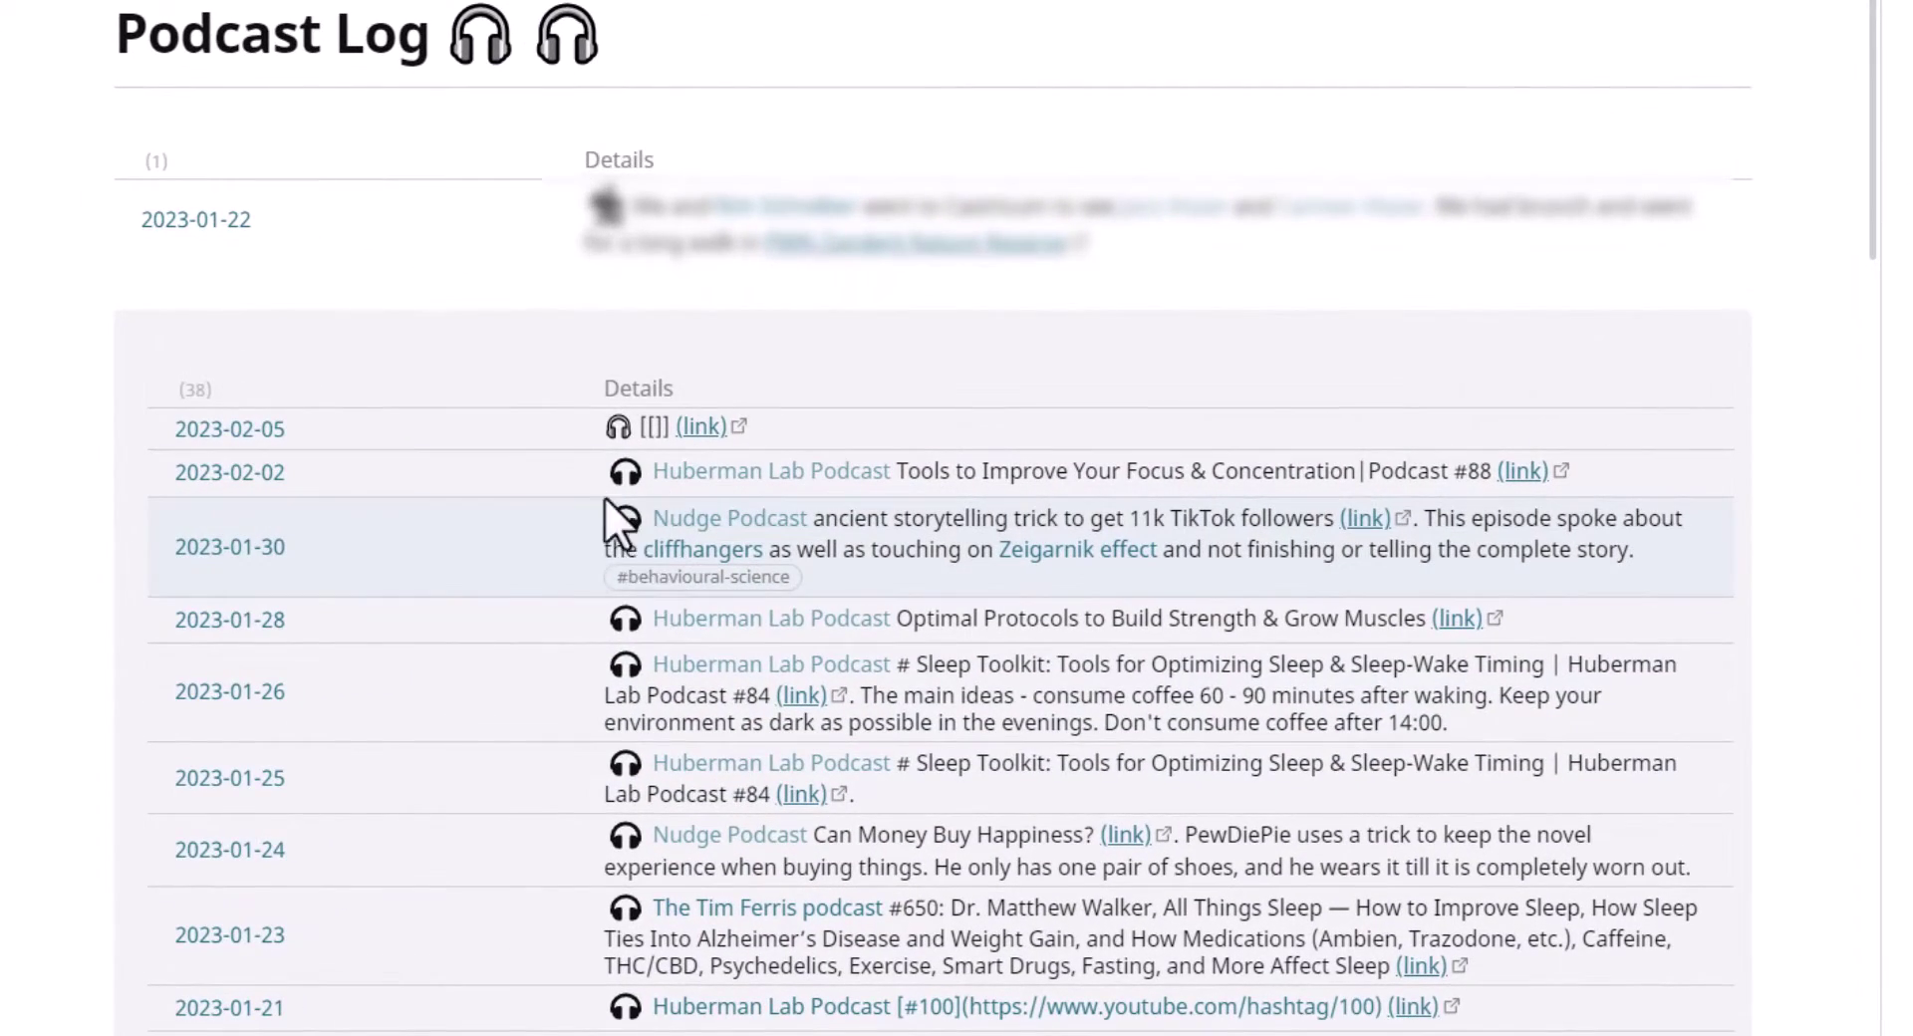
scroll(638, 519, down, 1)
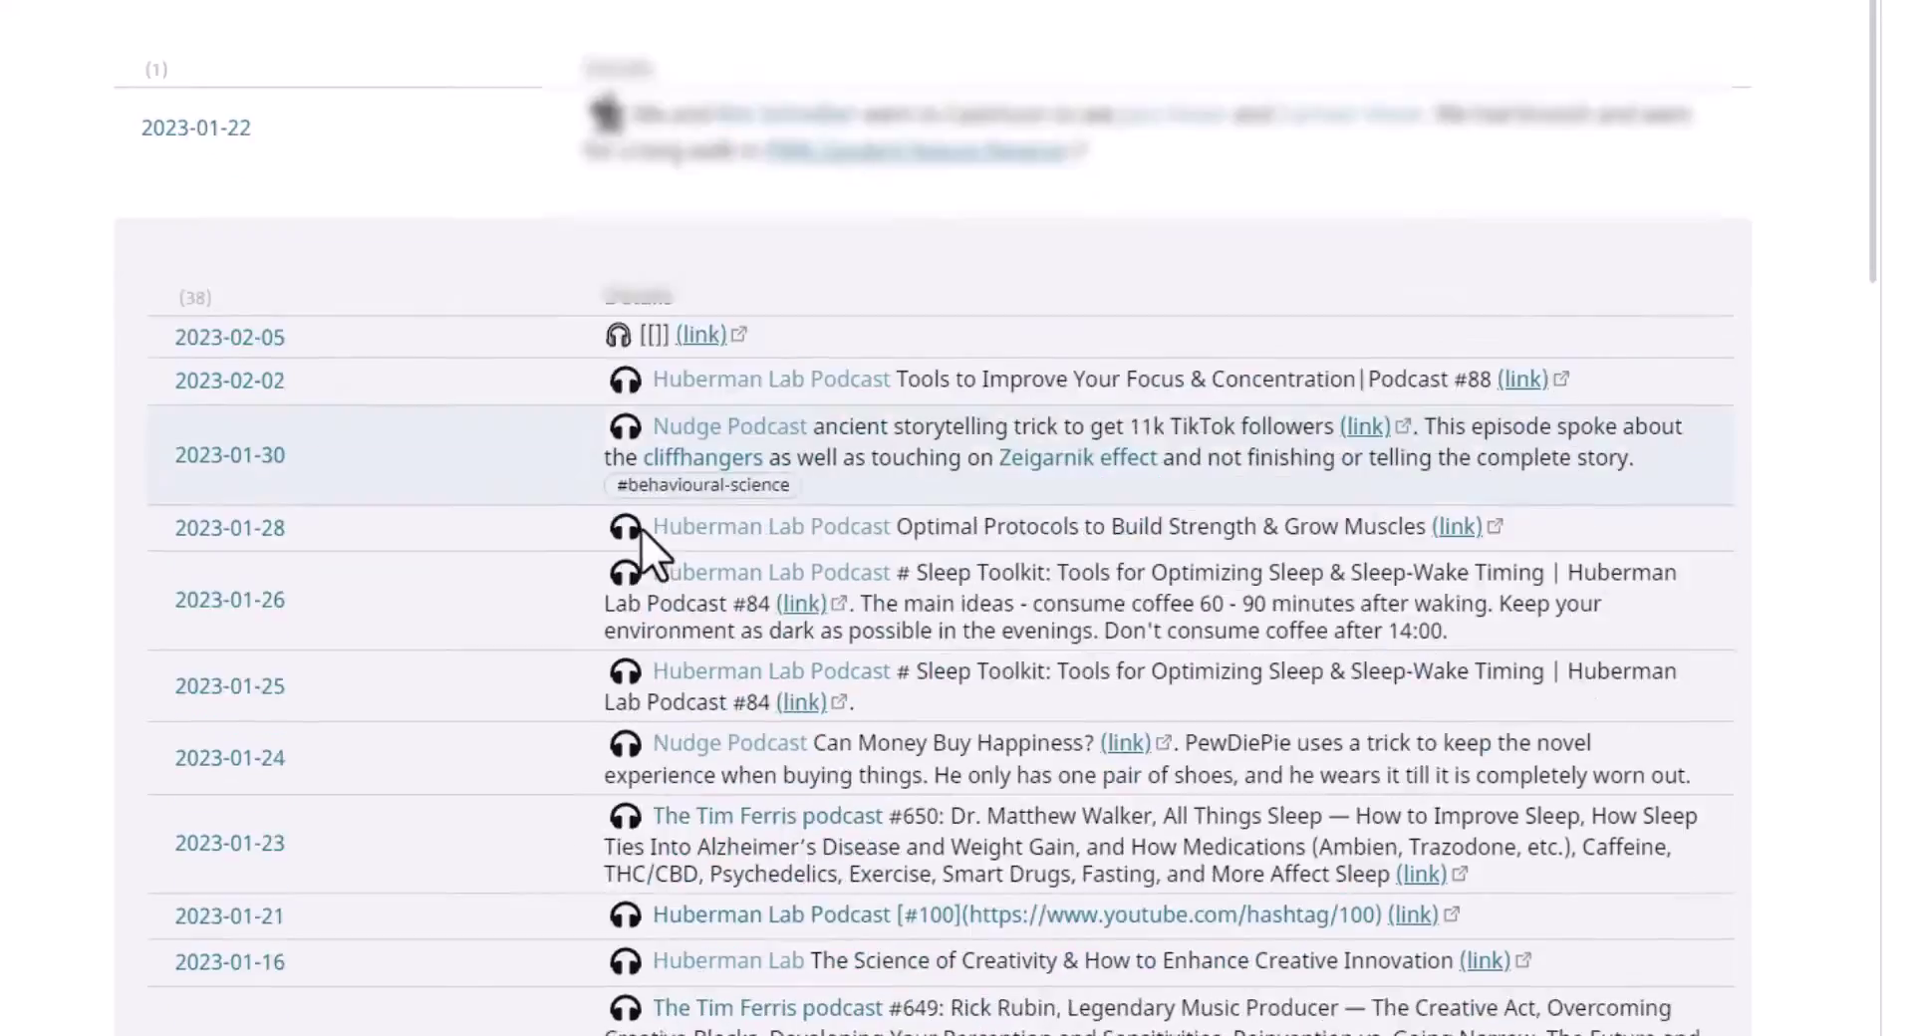
scroll(678, 531, down, 3)
scroll(737, 553, up, 3)
scroll(768, 570, up, 2)
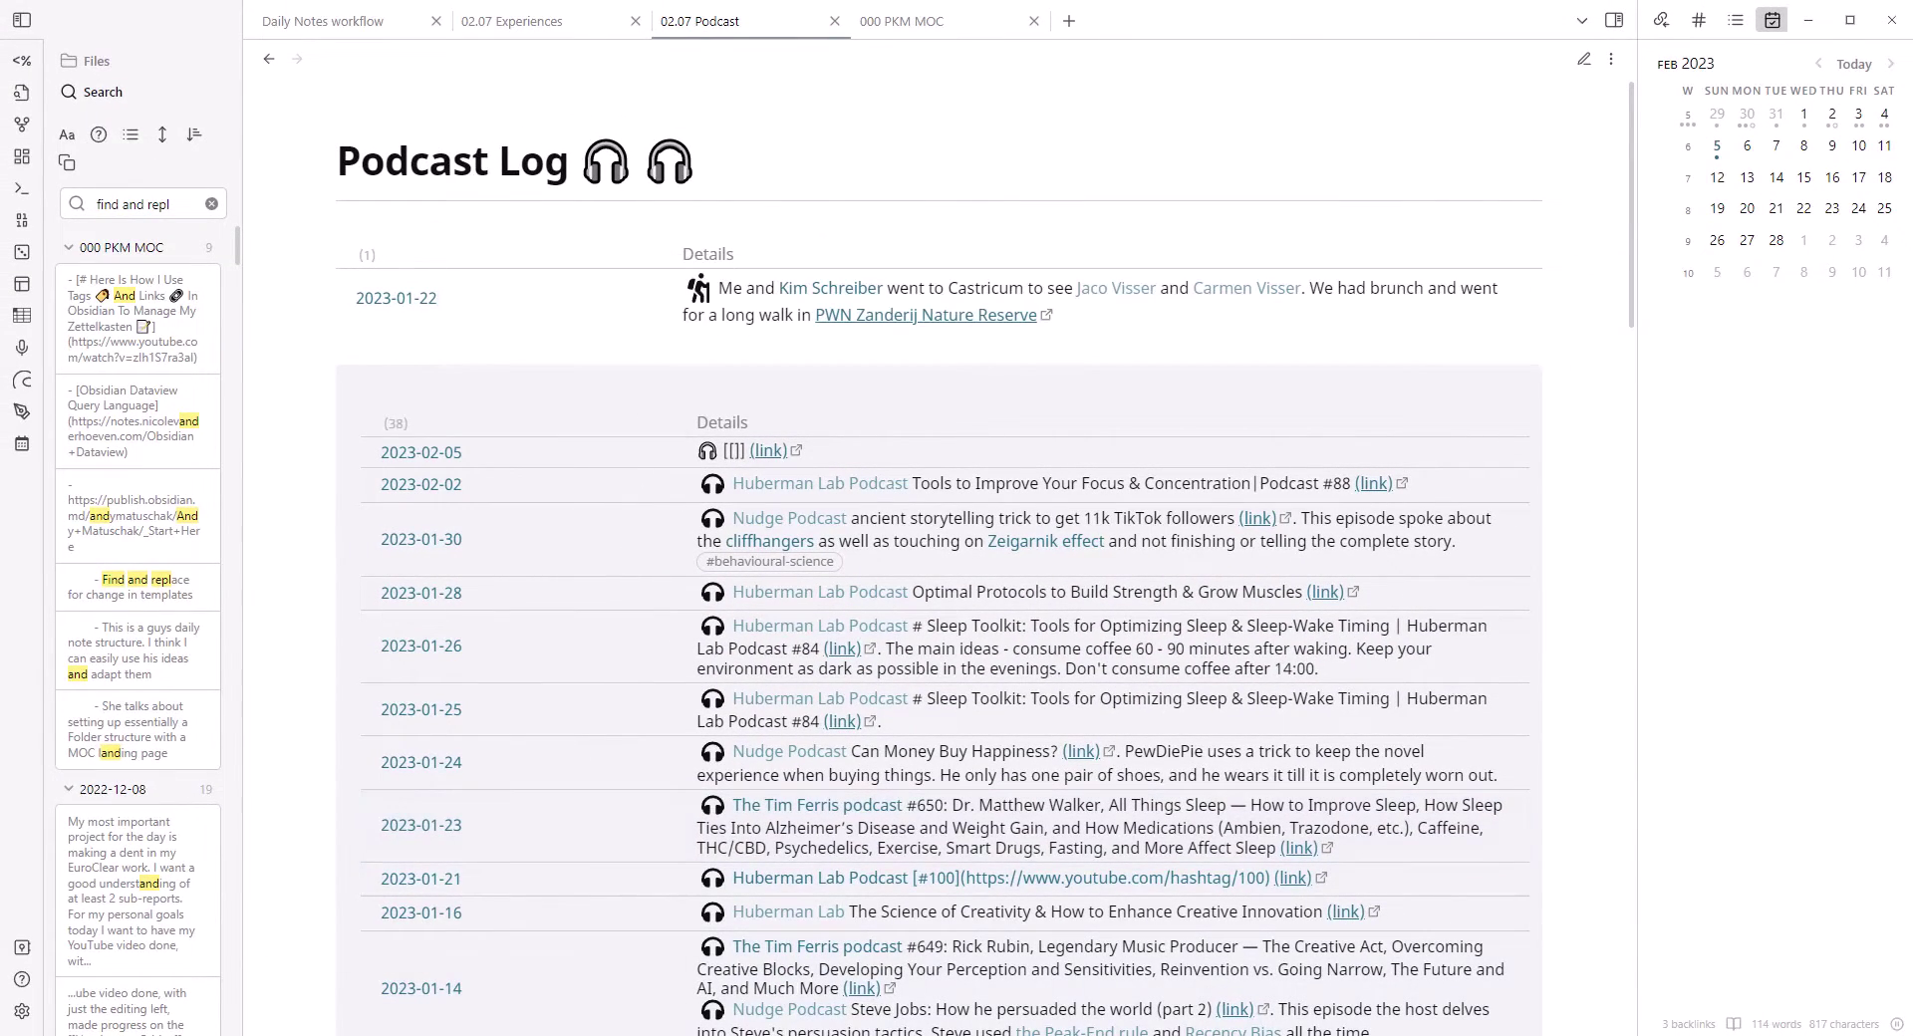
- Switch to Google Chrome, search for "visual studio" and open the visualstudio.microsoft.com website
mouse_move(366, 1035)
click(20, 1035)
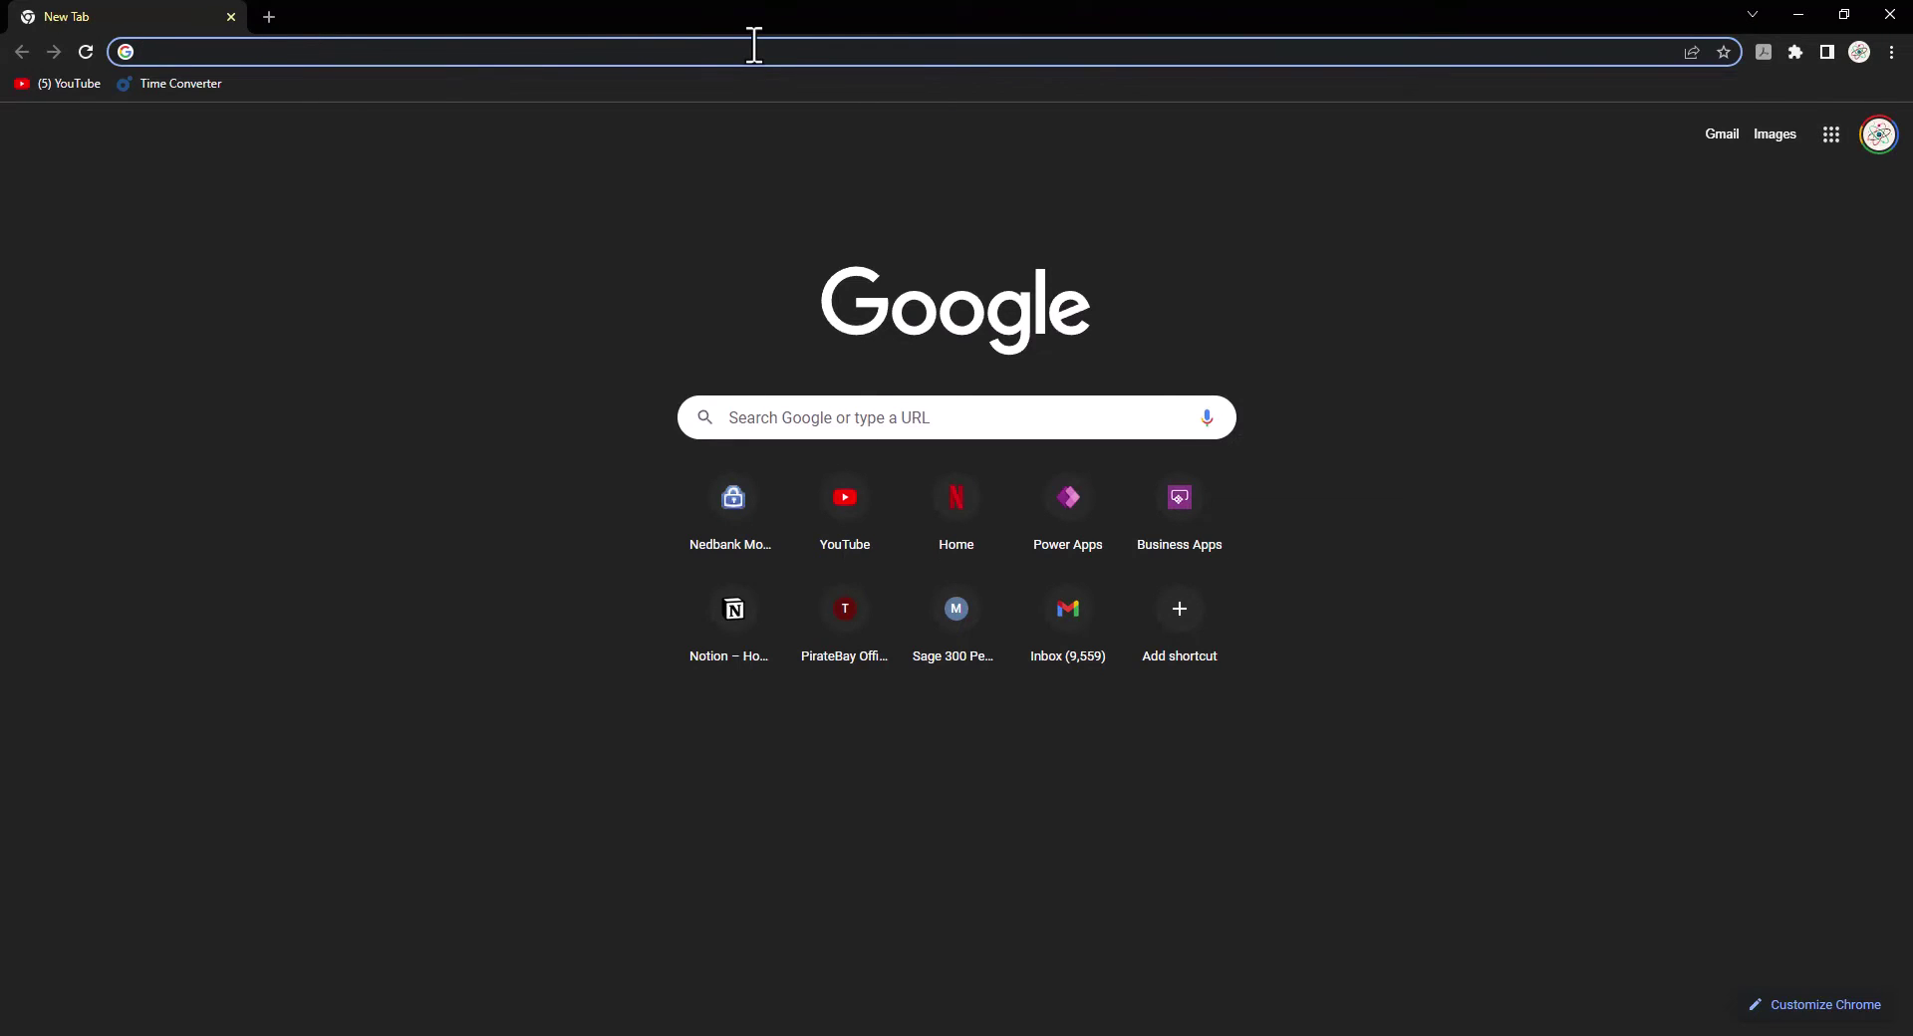
text(visual studio)
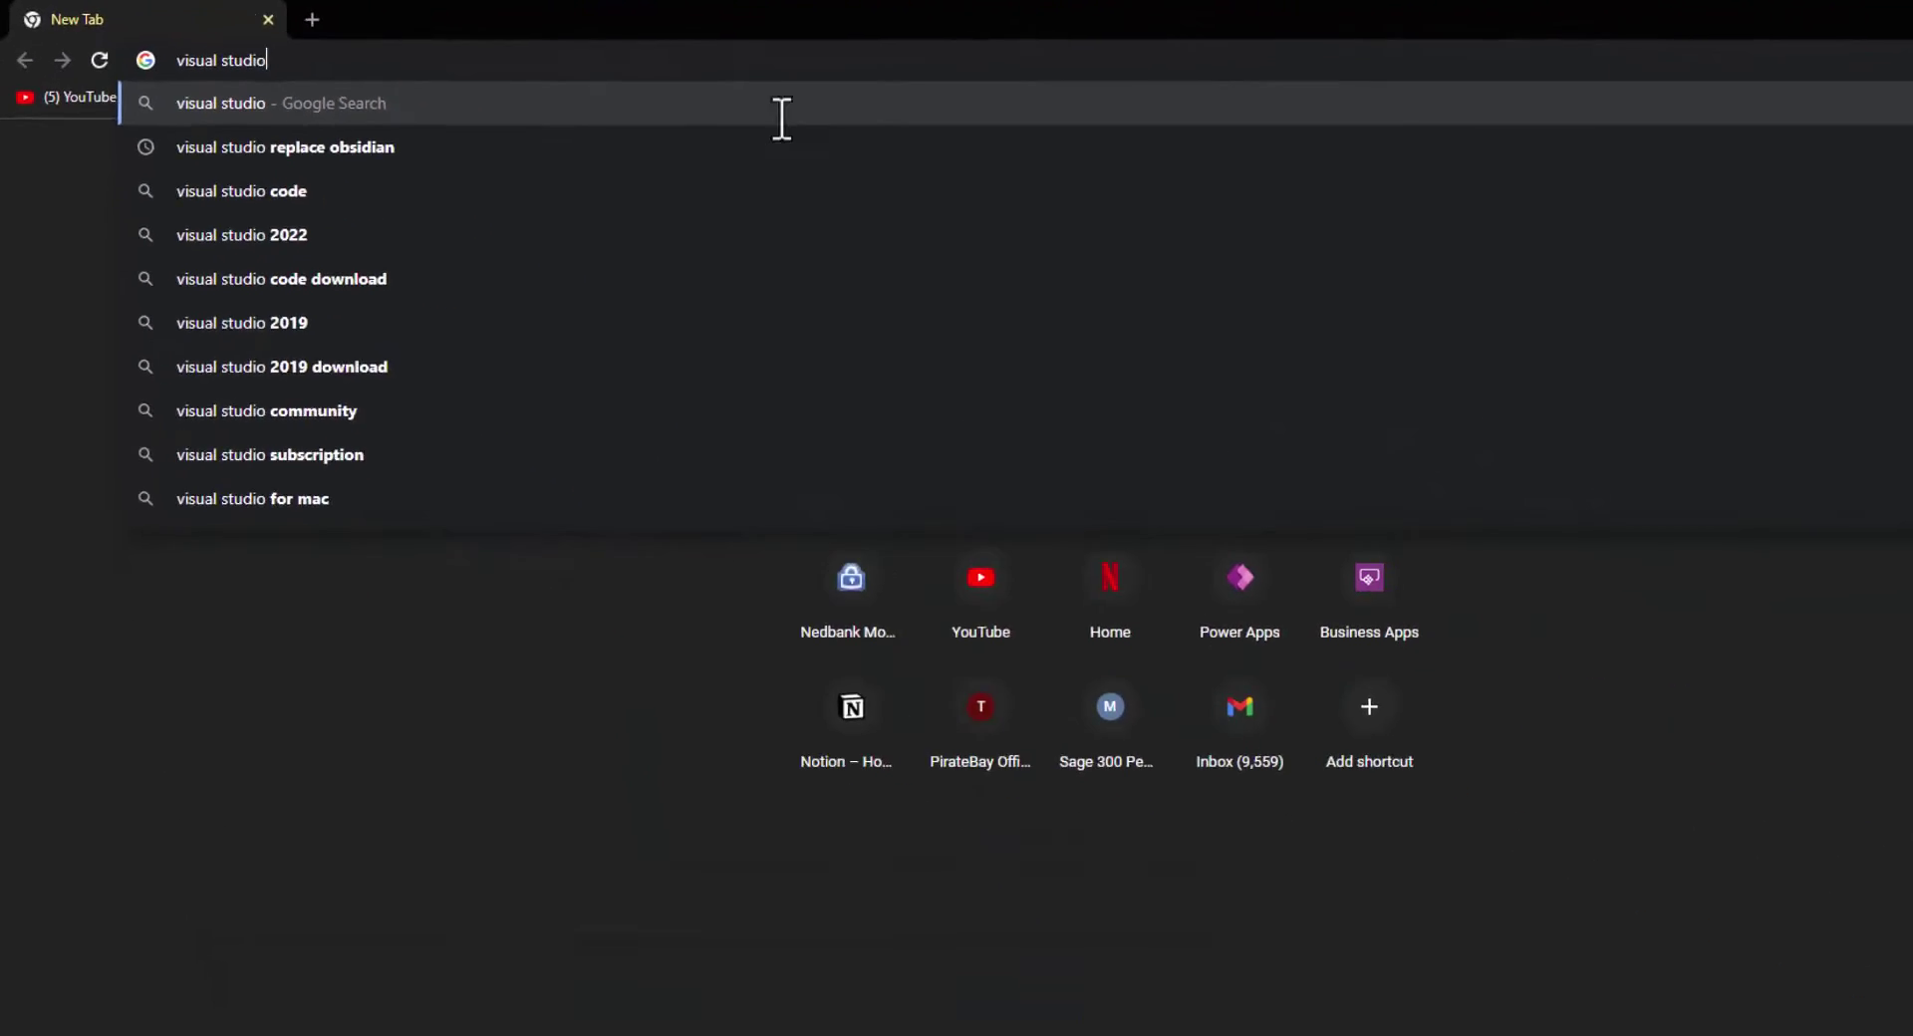
key(Return)
click(498, 323)
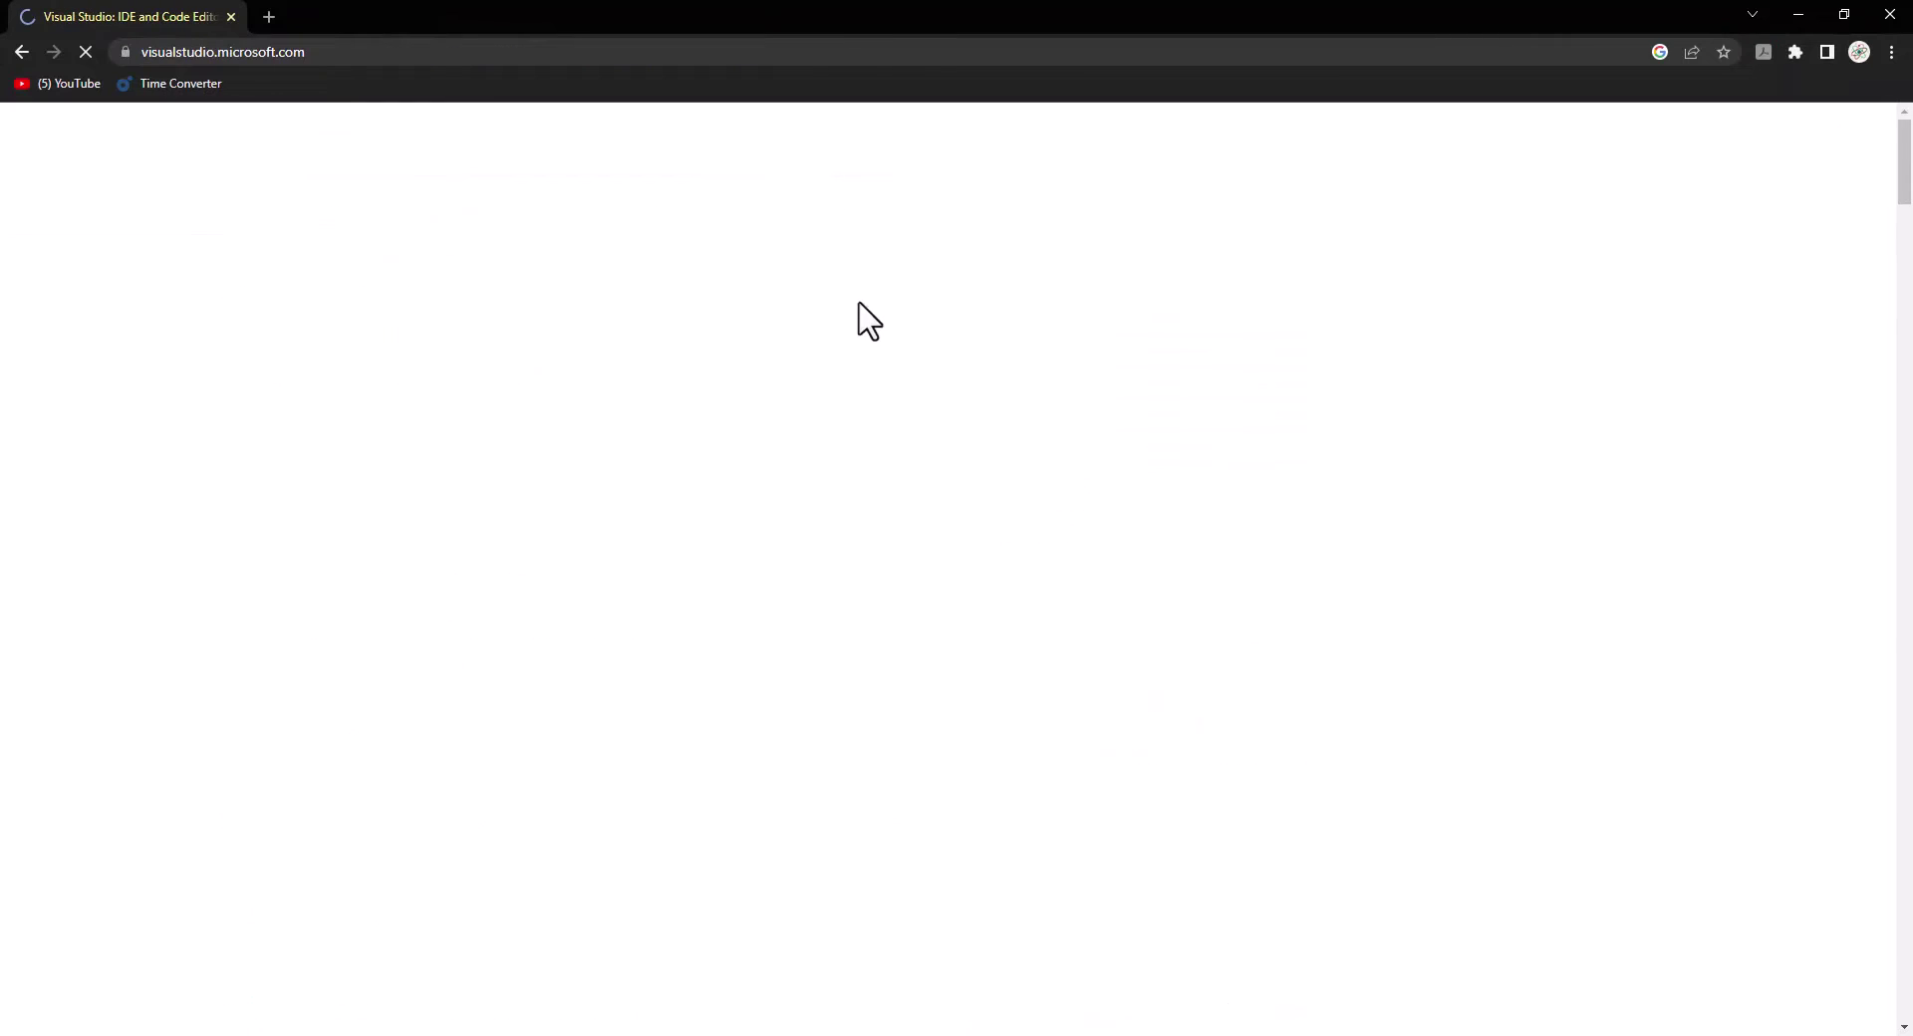
- Download the Windows x64 User Installer of Visual Studio Code from the Visual Studio family section
scroll(722, 411, down, 4)
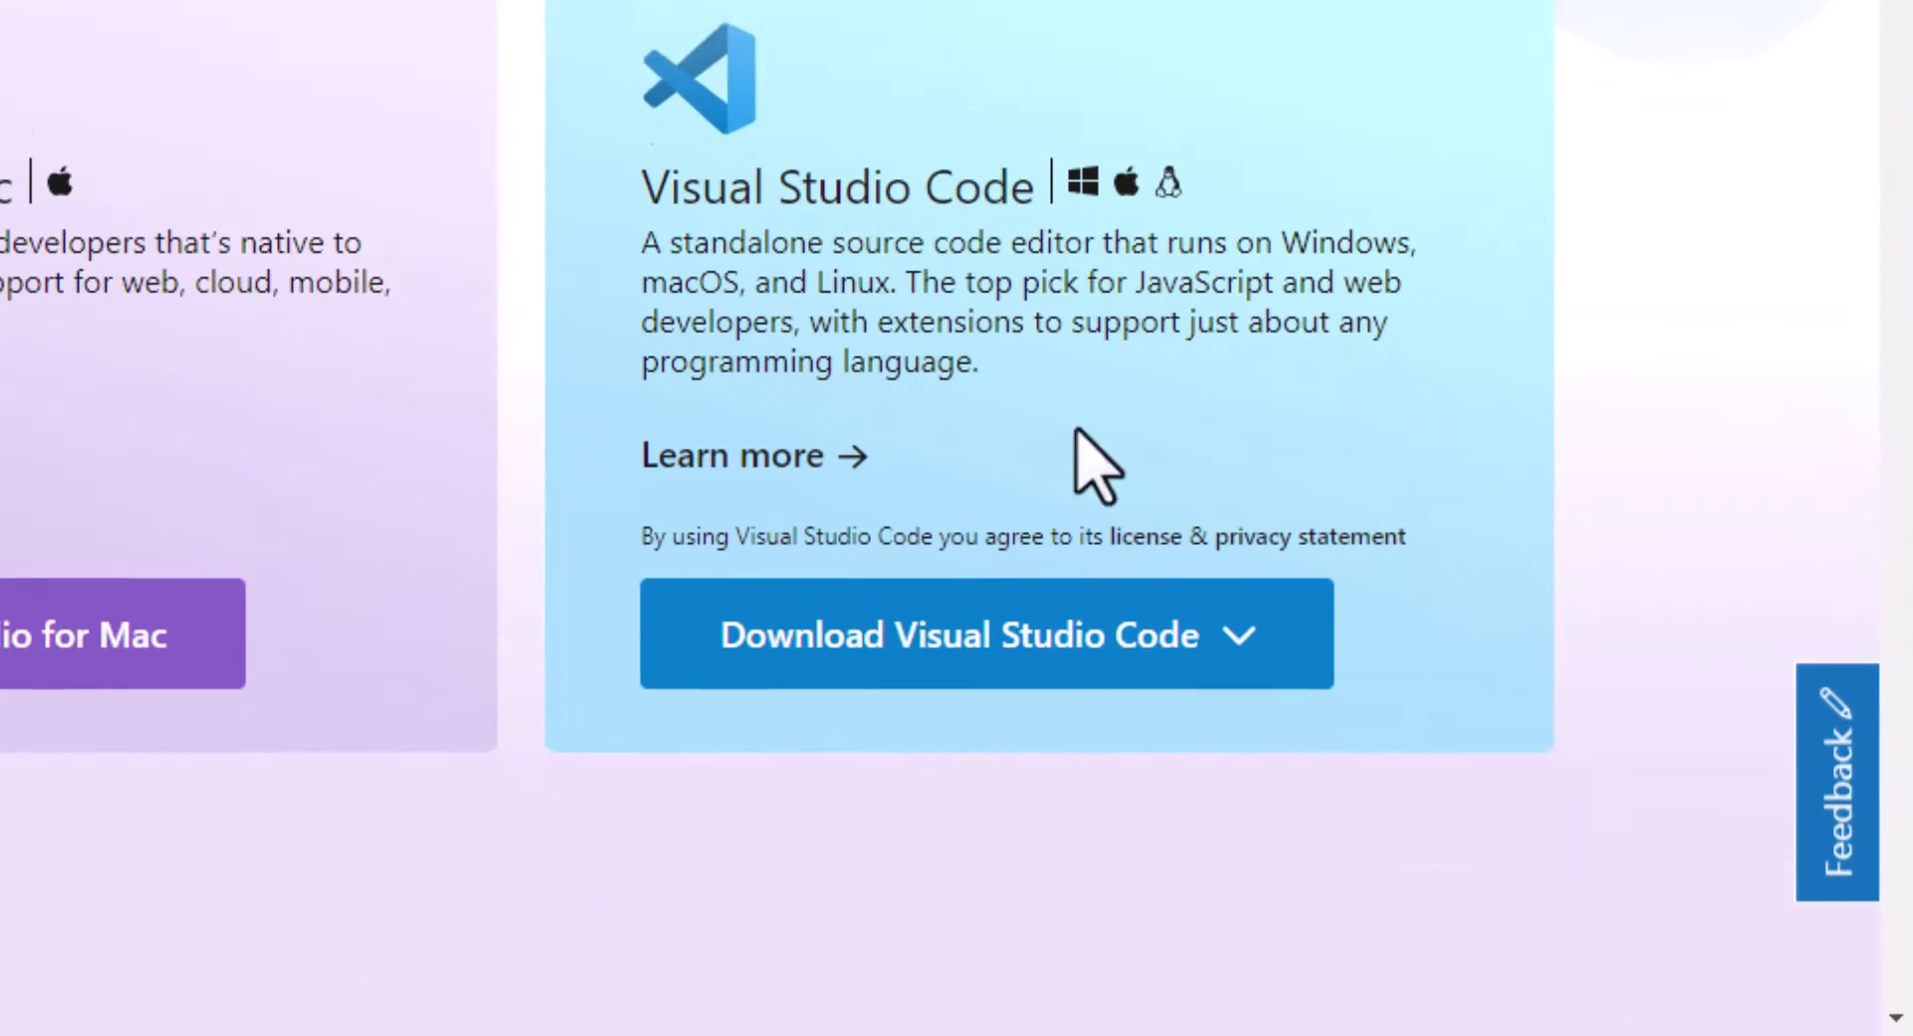
click(1430, 757)
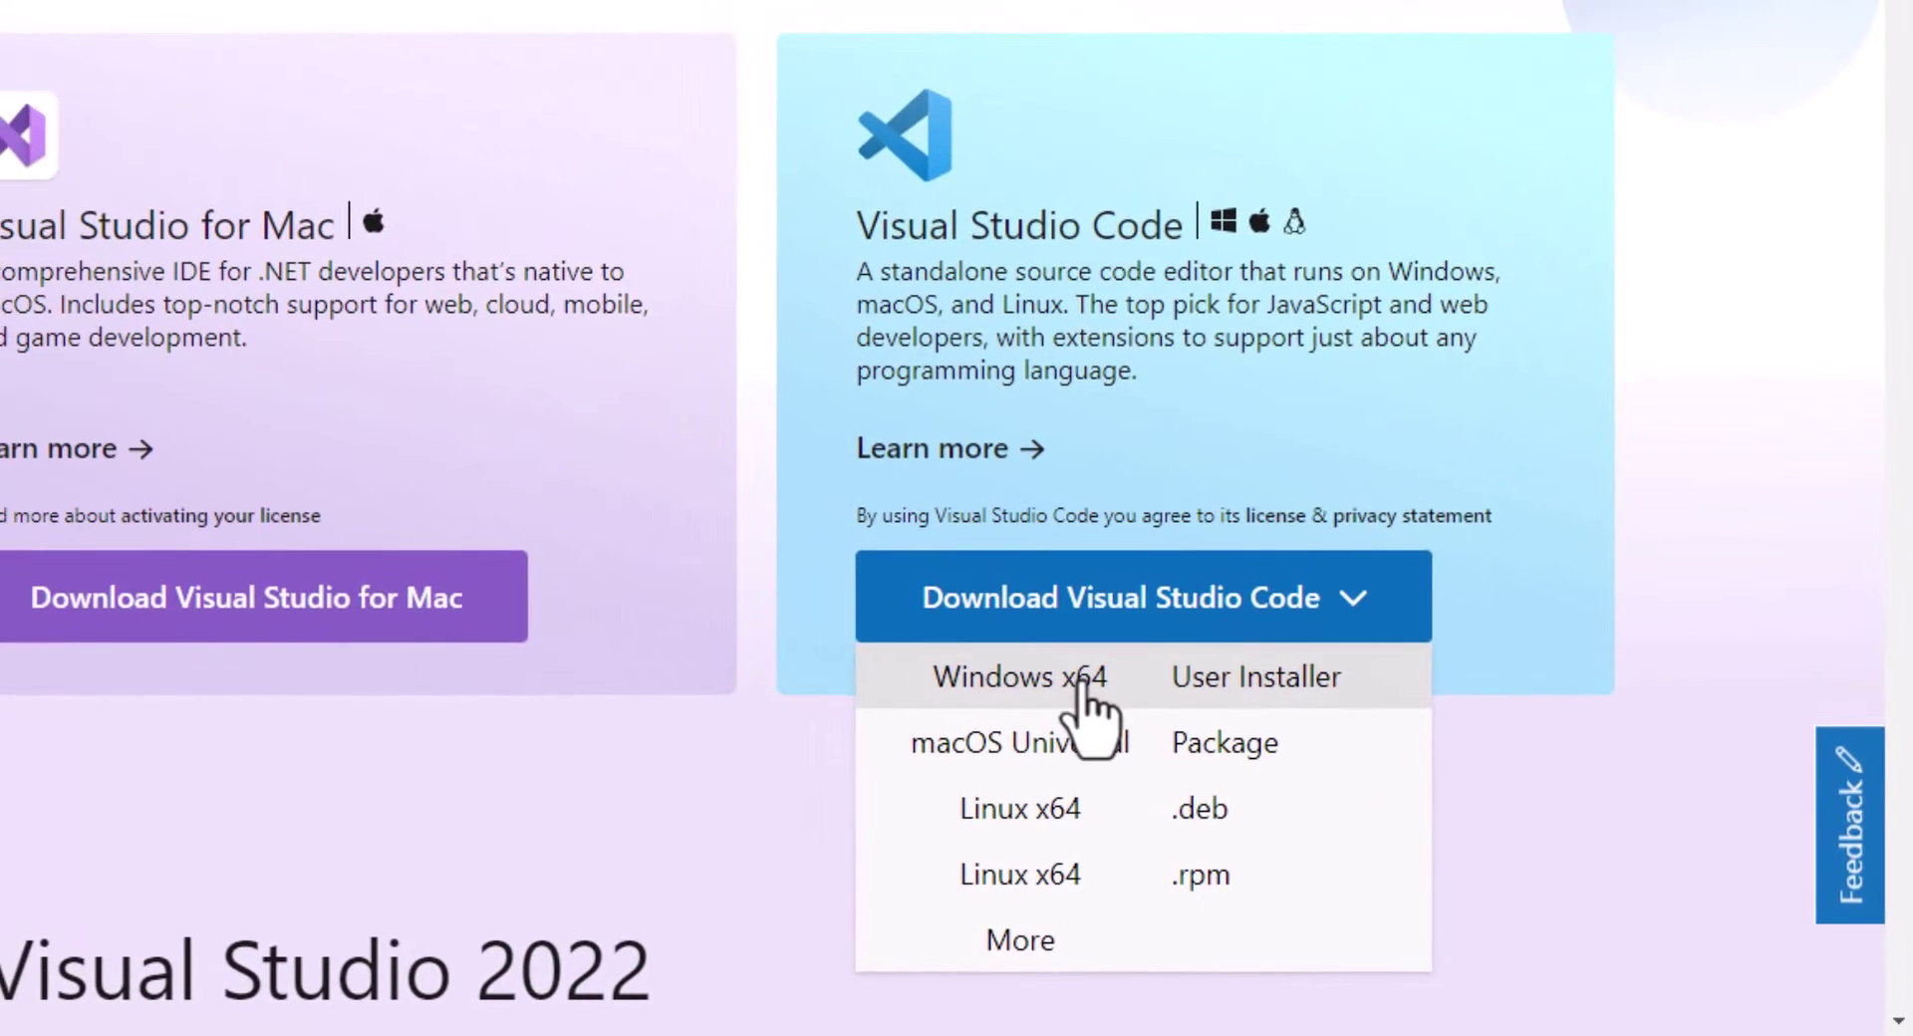
click(1119, 598)
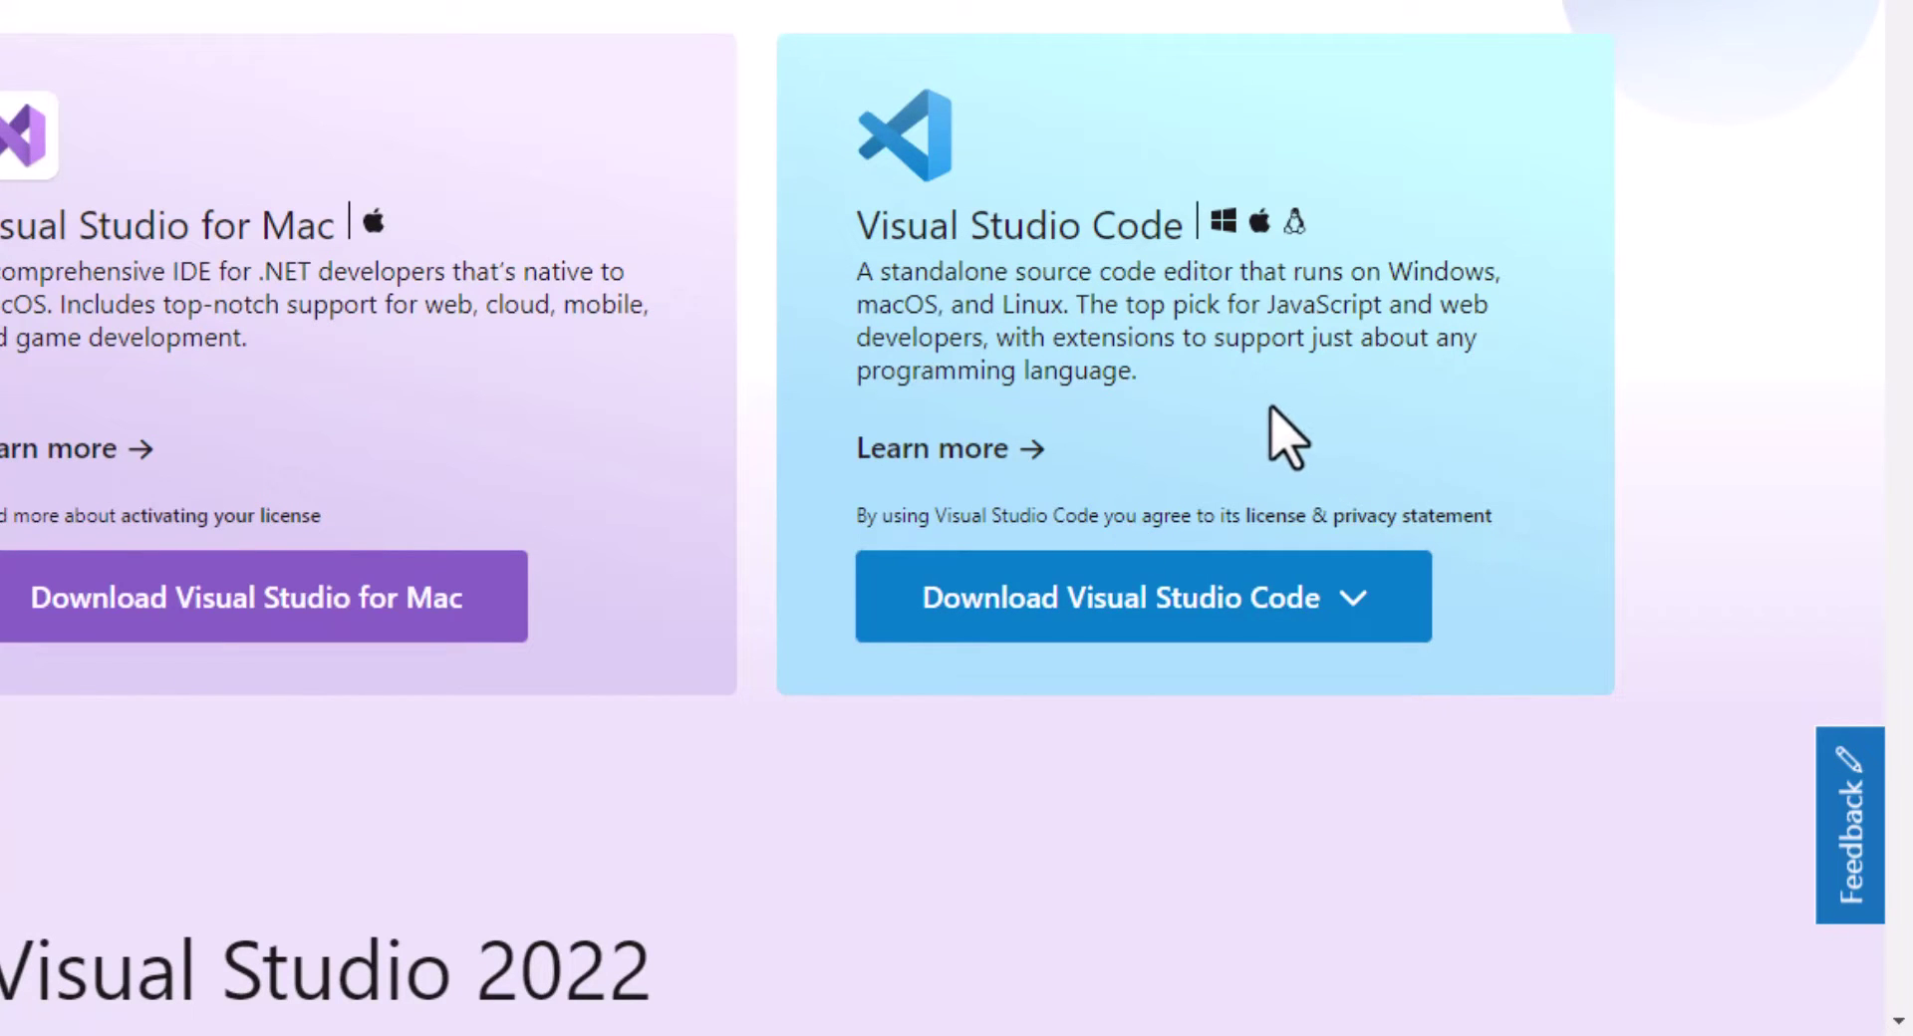
scroll(1270, 389, up, 2)
scroll(1270, 415, down, 2)
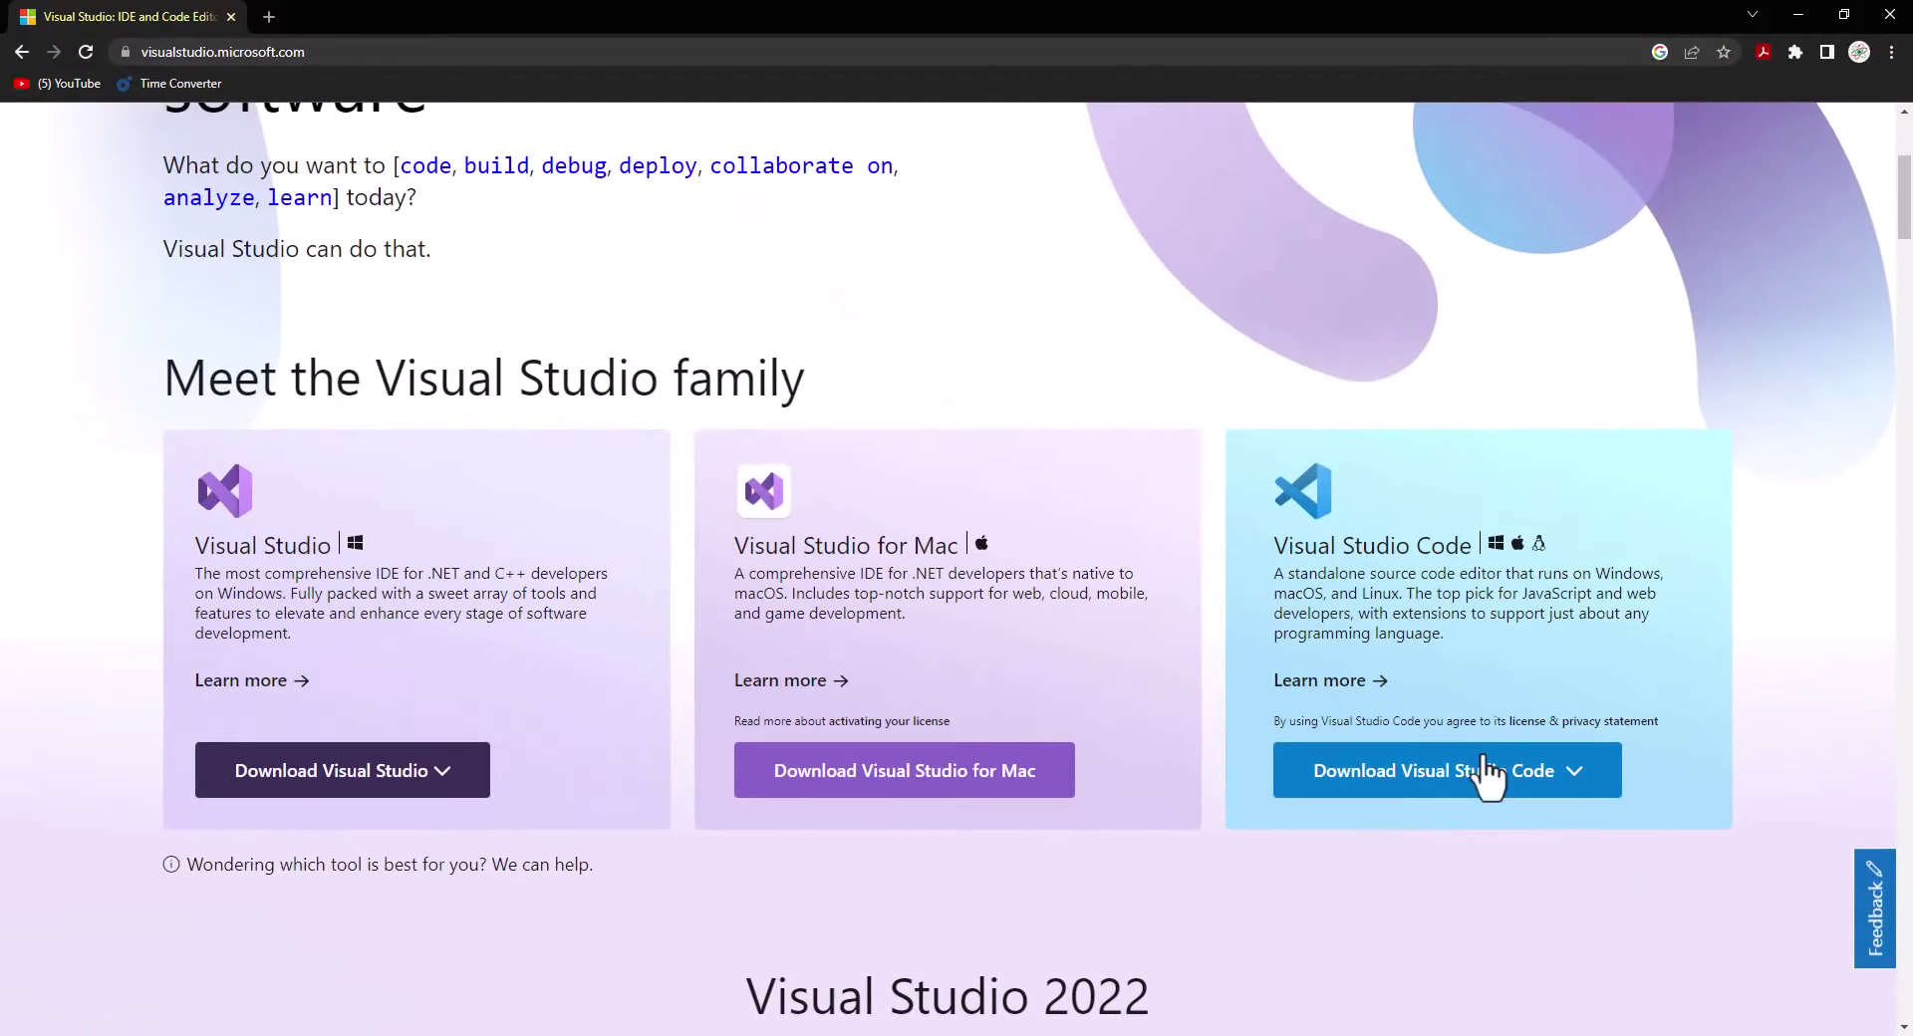
click(1136, 620)
click(1443, 788)
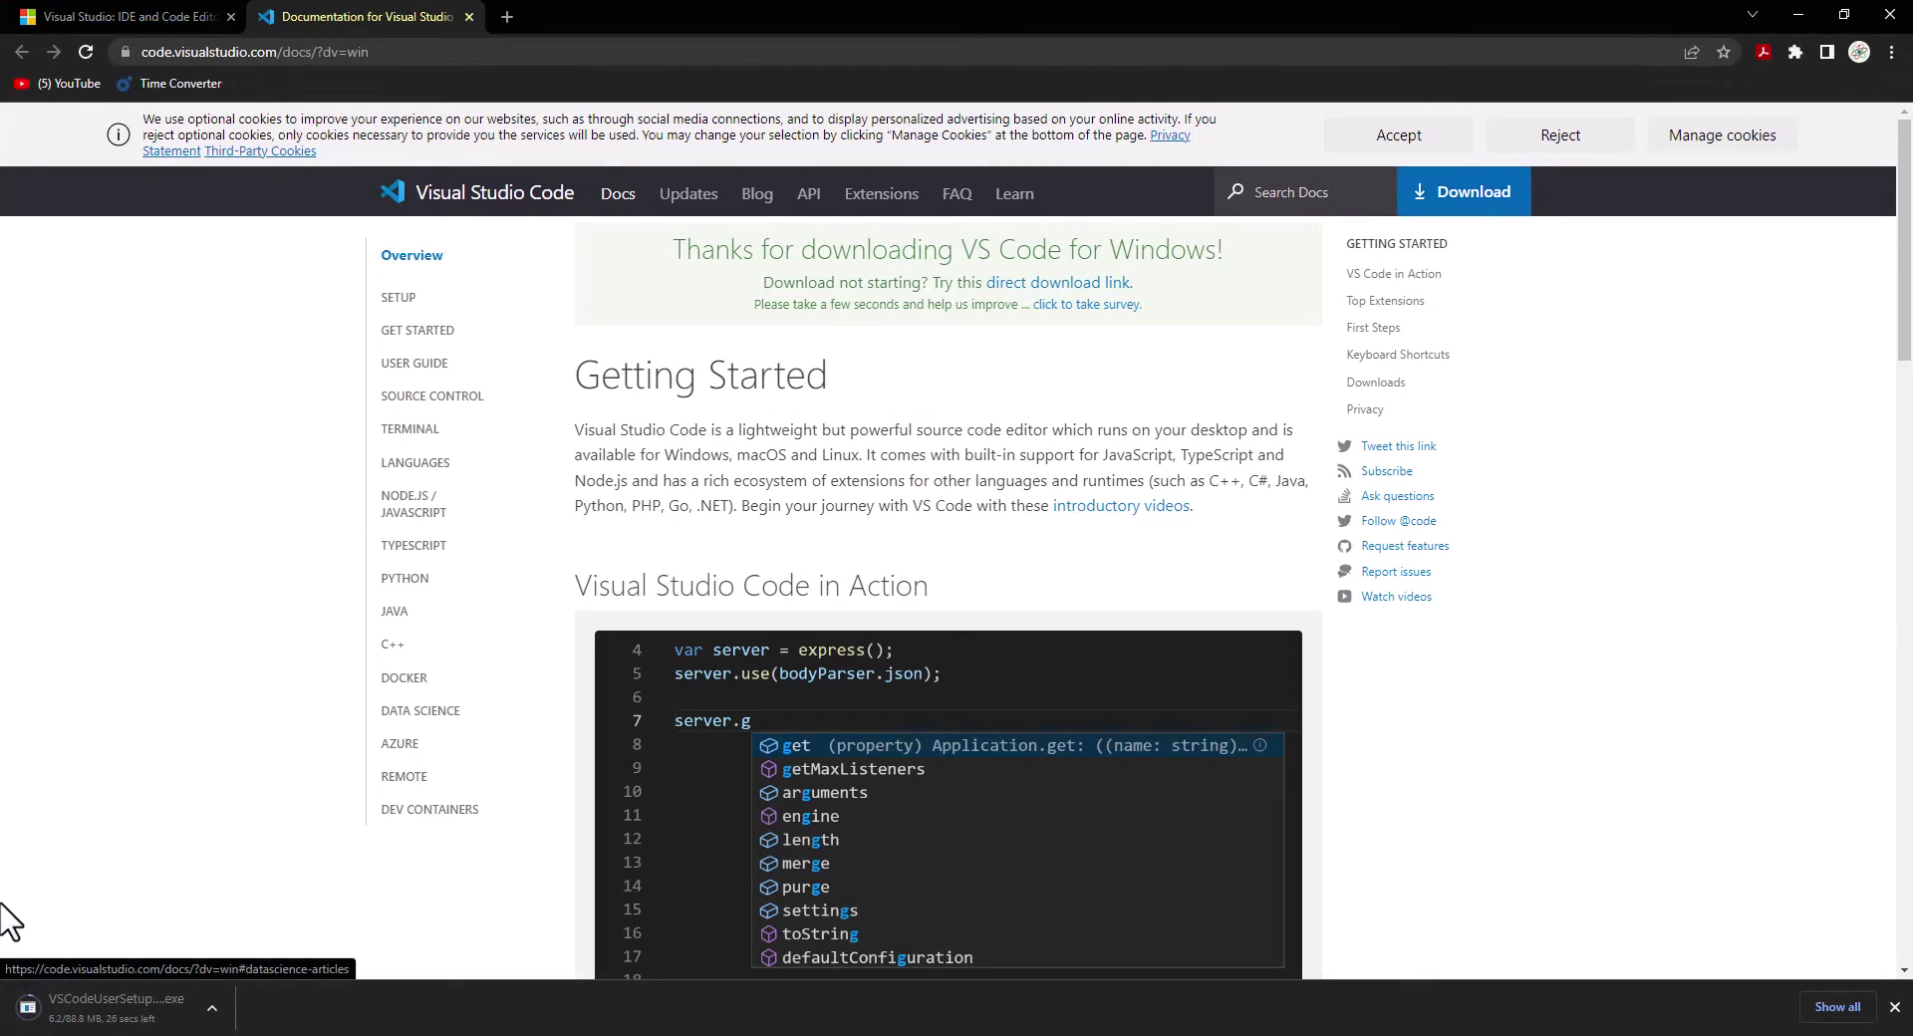
click(211, 1009)
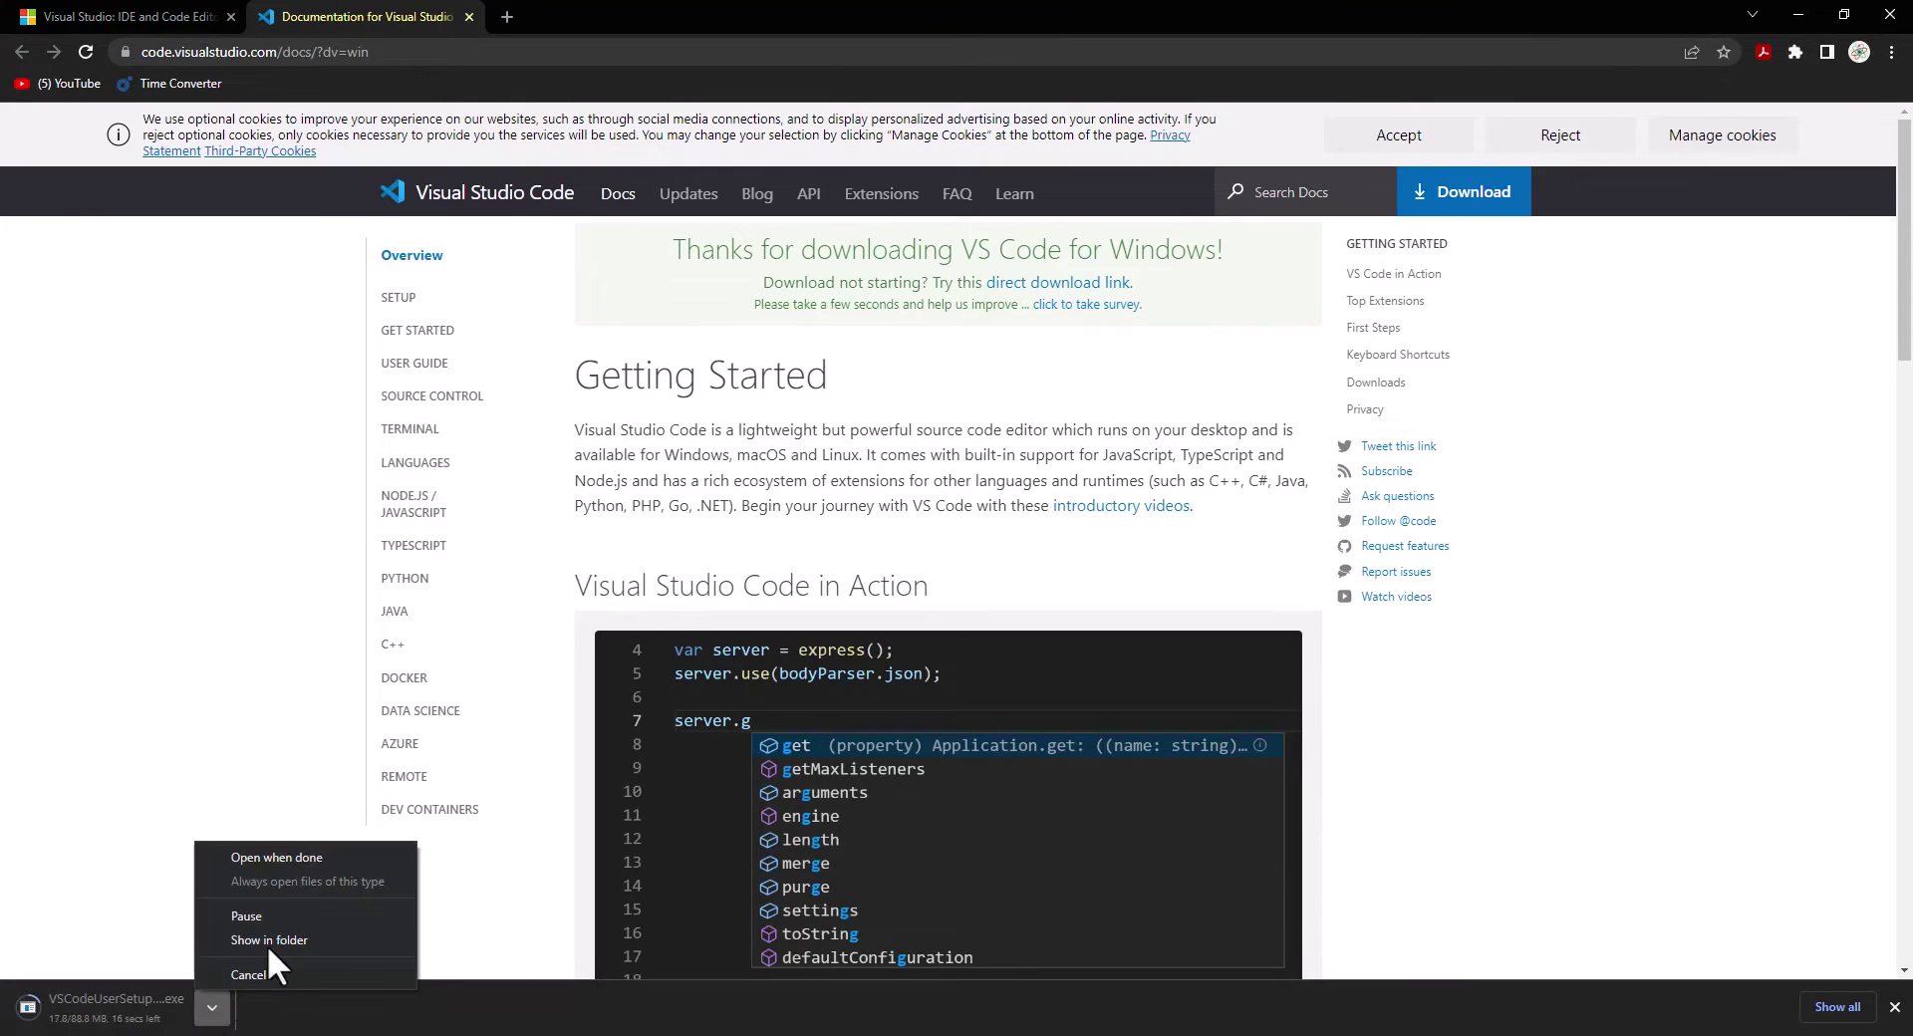
click(573, 643)
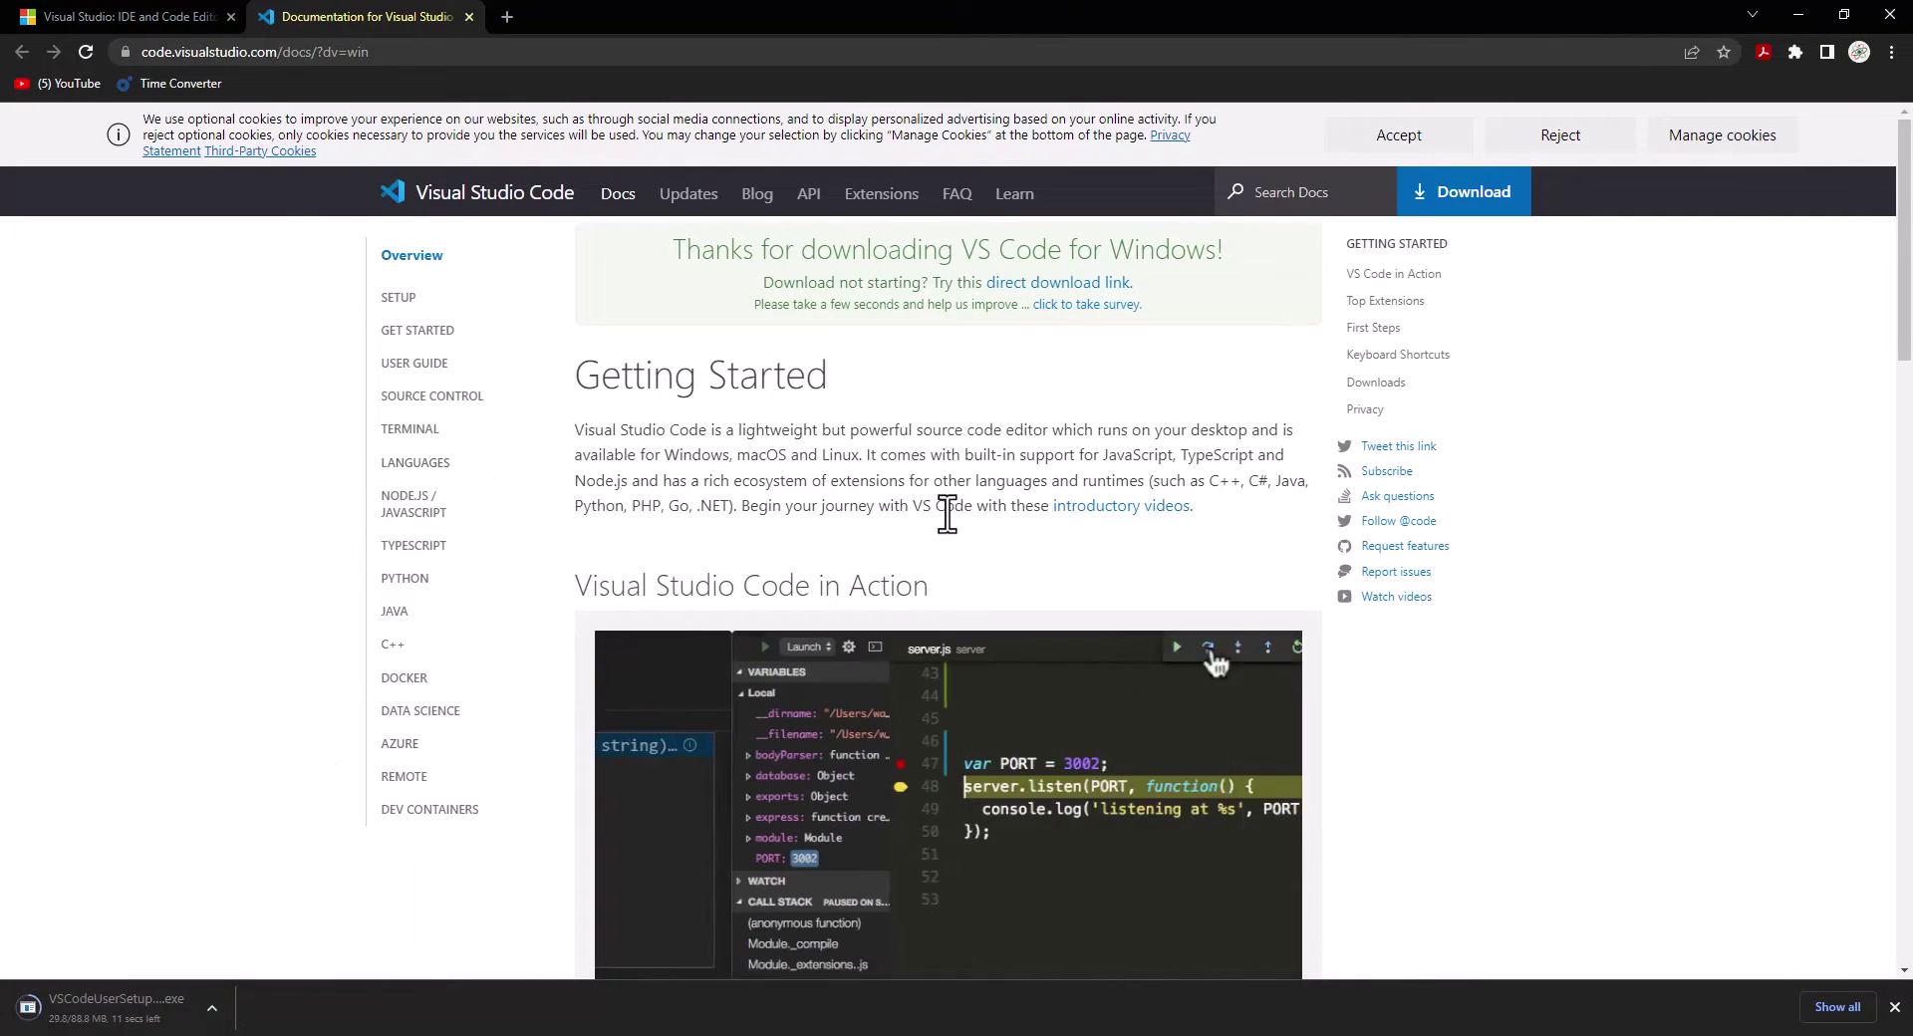
scroll(947, 506, down, 4)
scroll(956, 506, up, 3)
scroll(963, 488, down, 12)
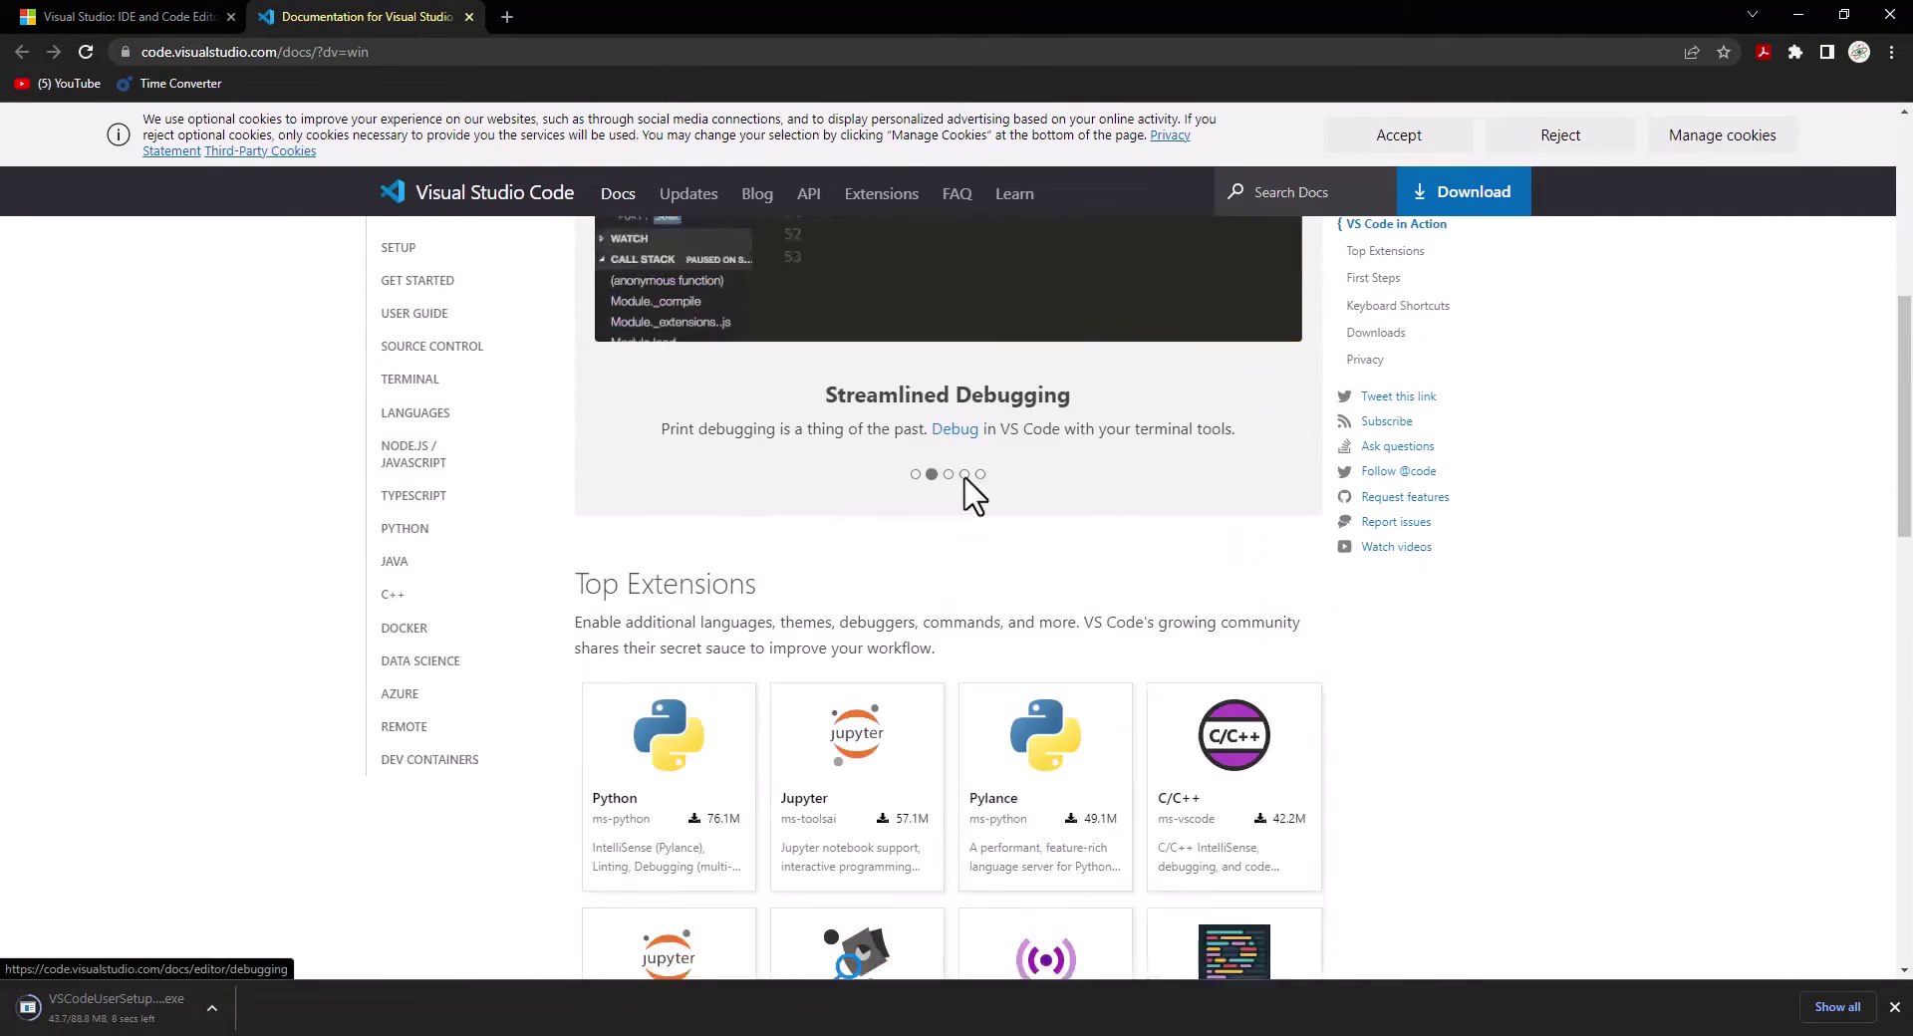
scroll(965, 493, up, 10)
scroll(959, 498, up, 2)
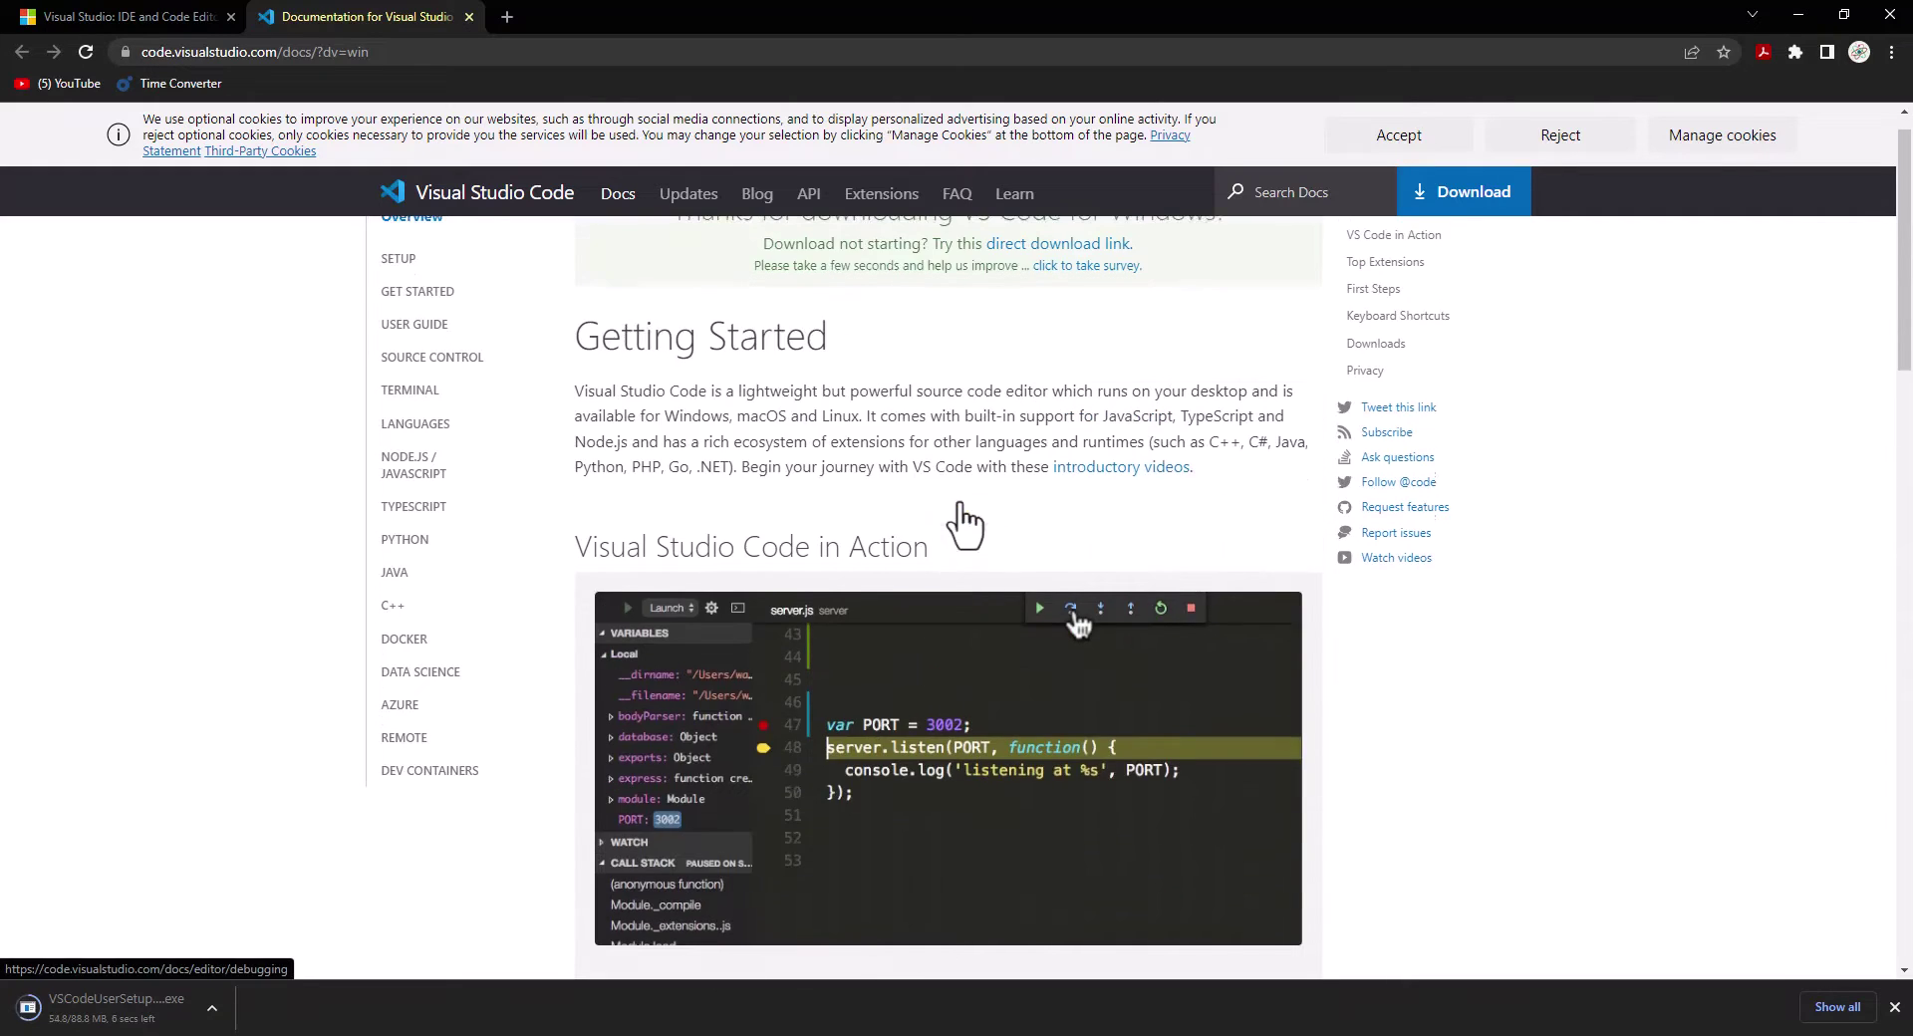
scroll(957, 518, down, 3)
scroll(952, 513, up, 3)
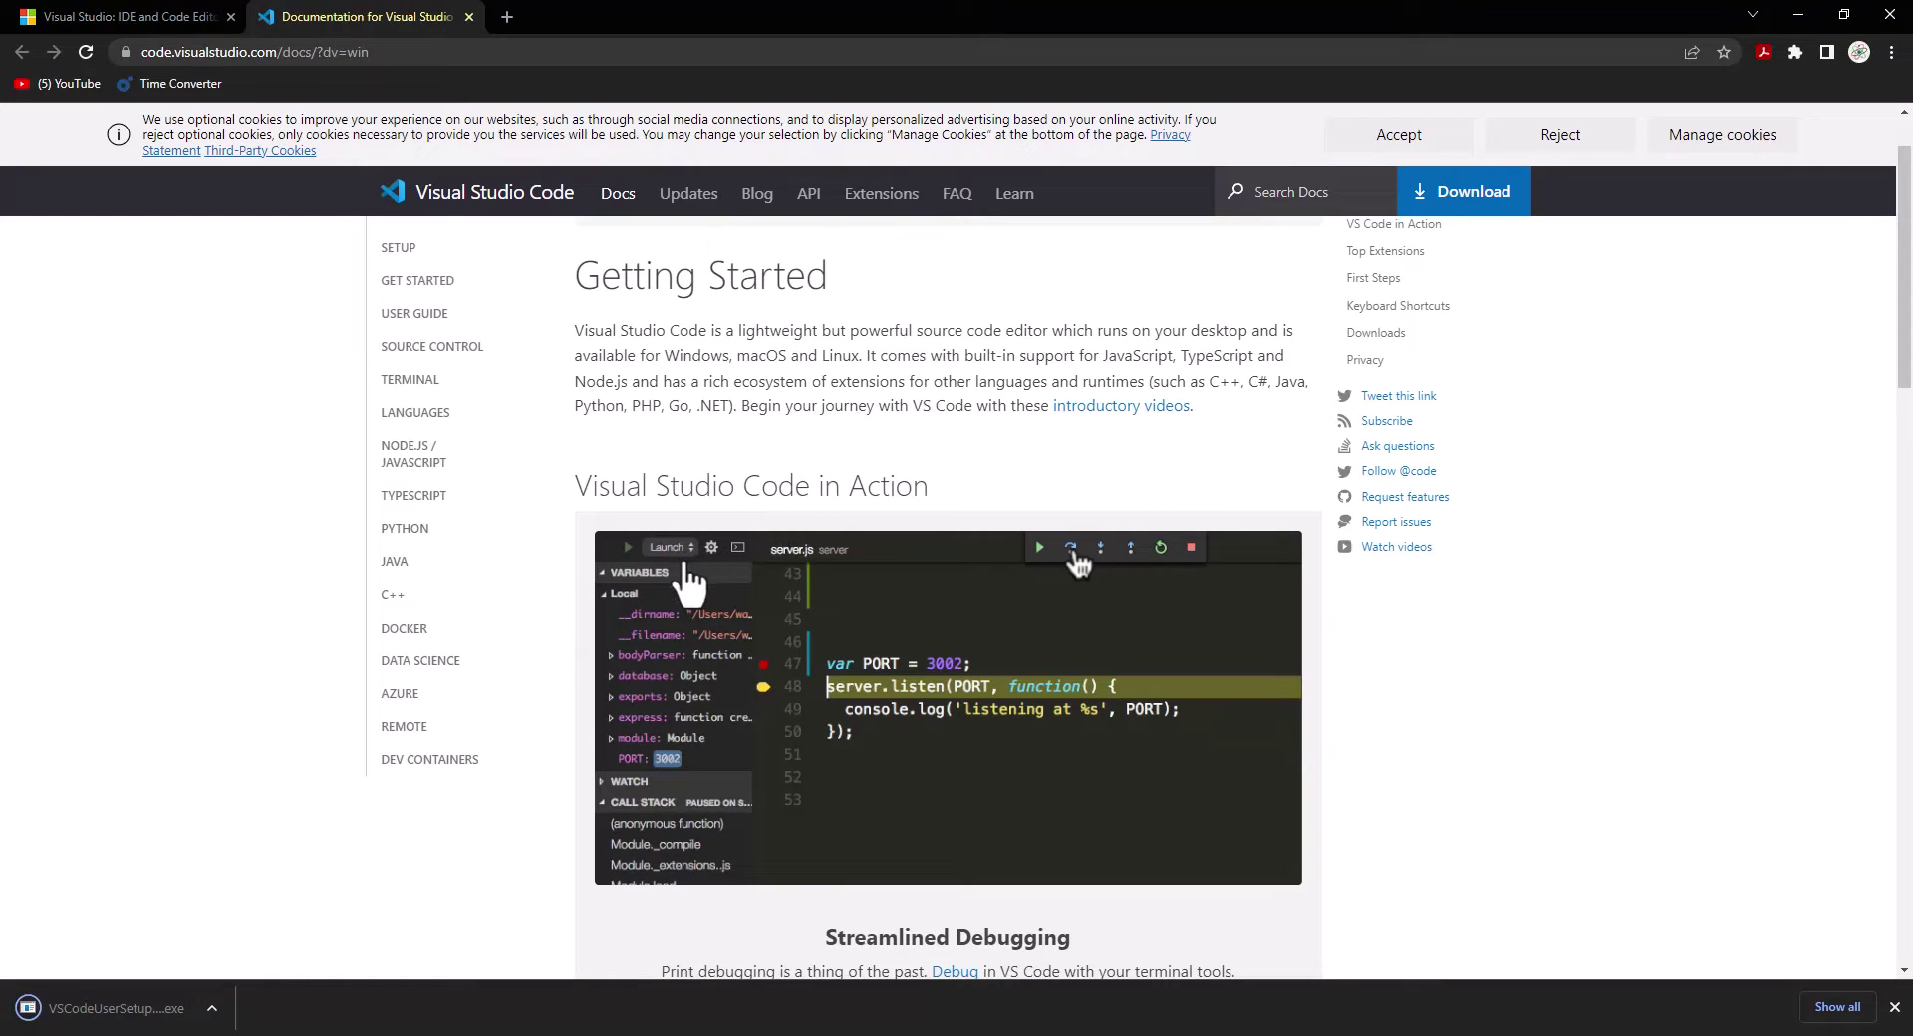
- Run the downloaded Visual Studio Code setup, accept the license agreement and go through the additional tasks with only Add to PATH selected
click(213, 1008)
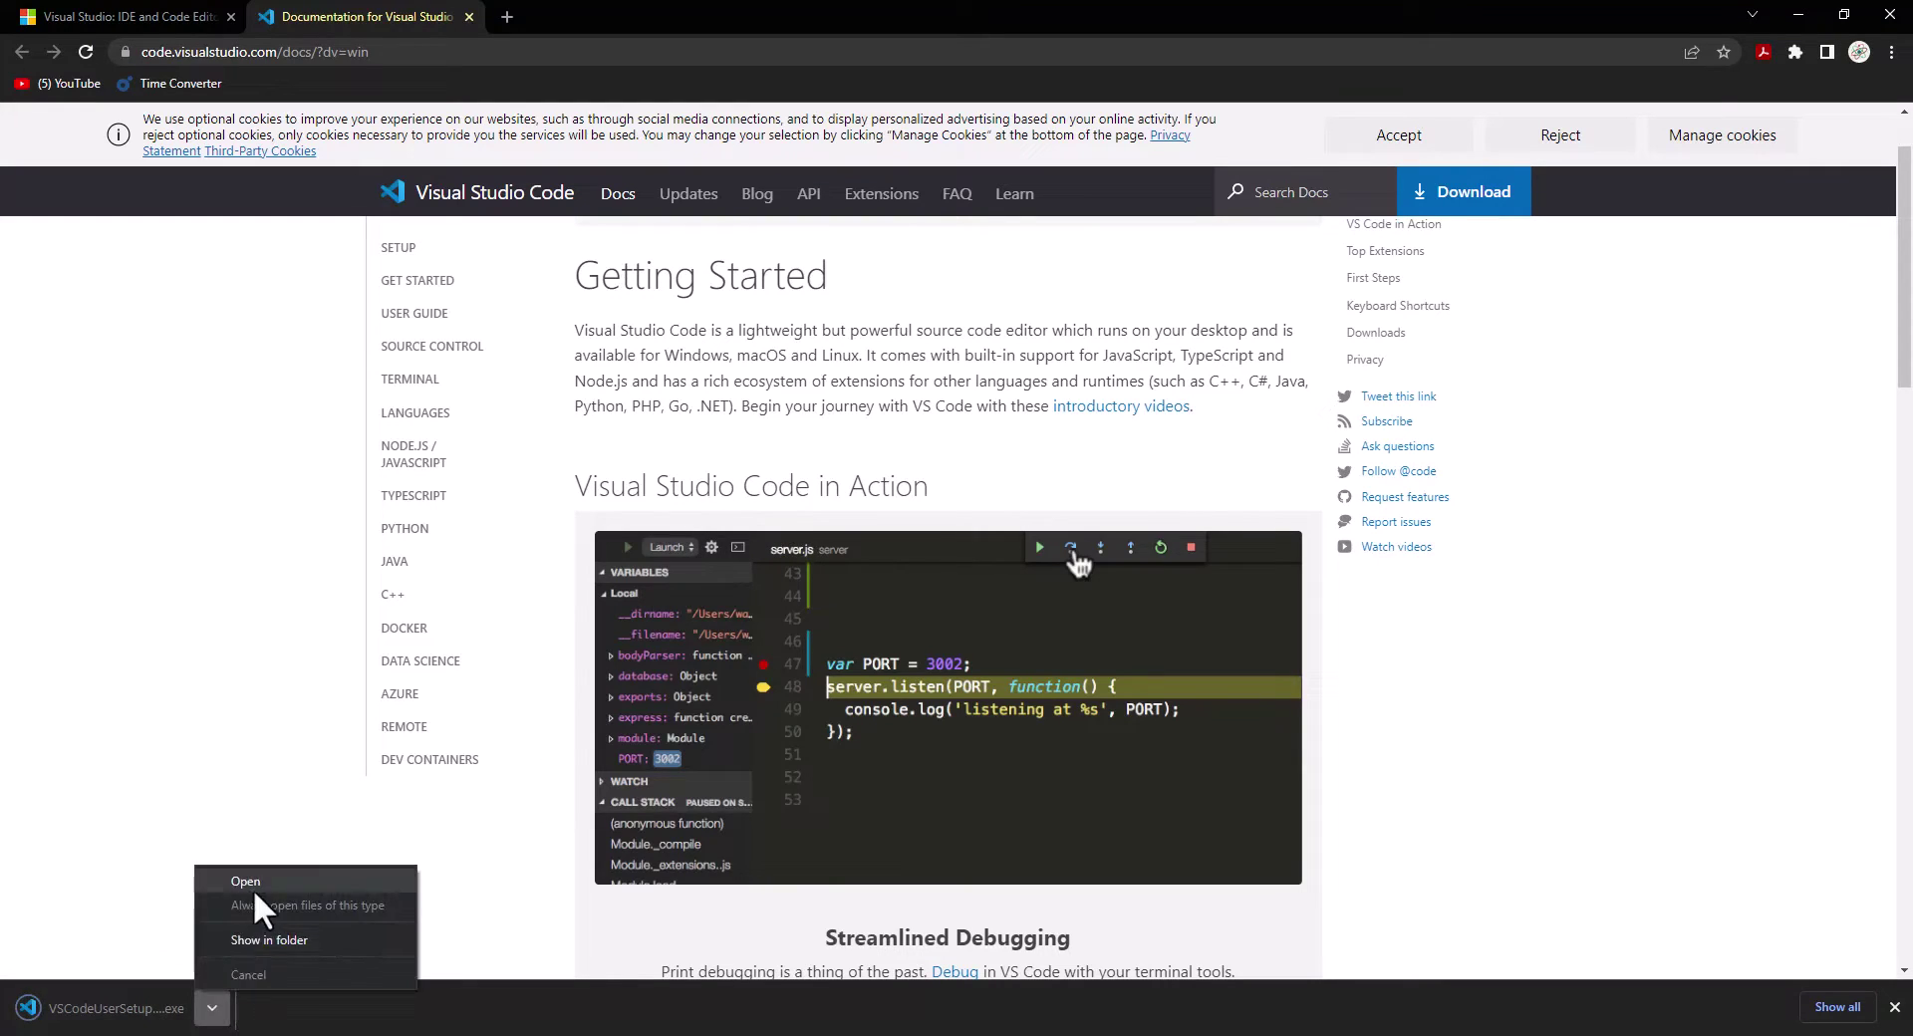
click(251, 883)
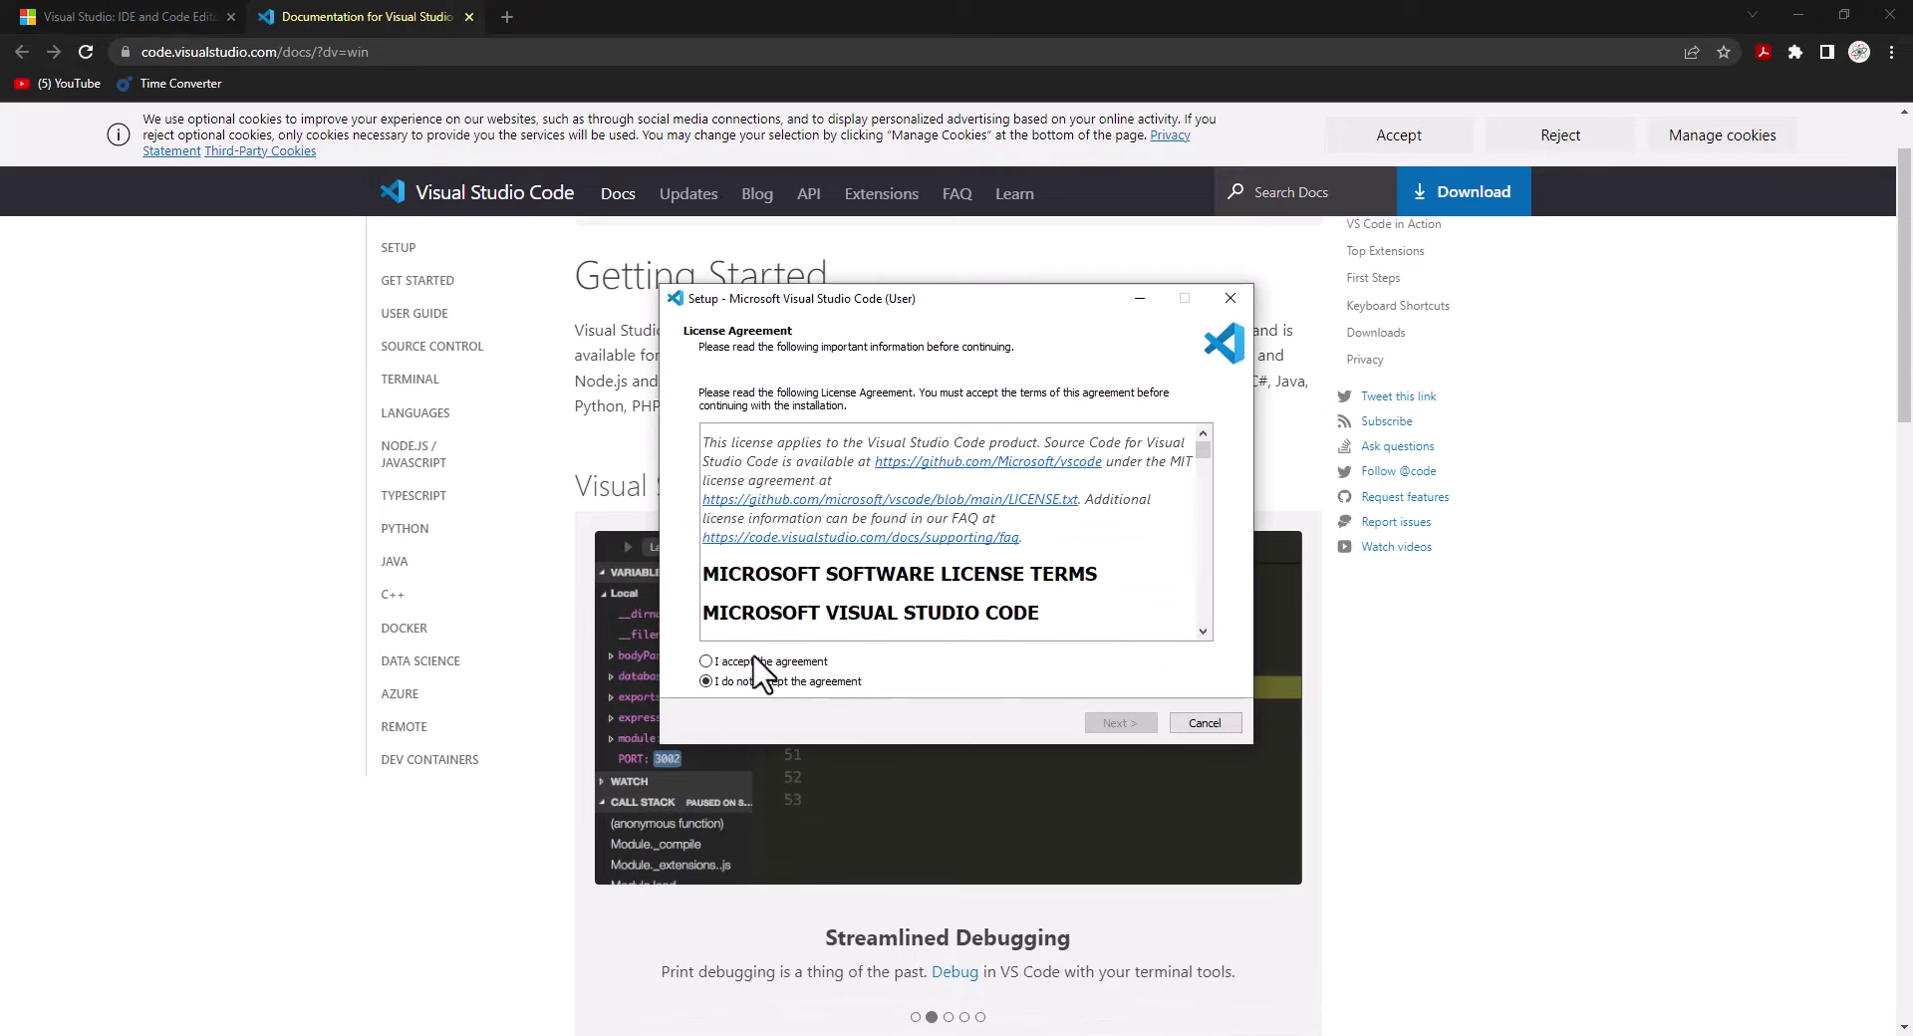
click(1123, 724)
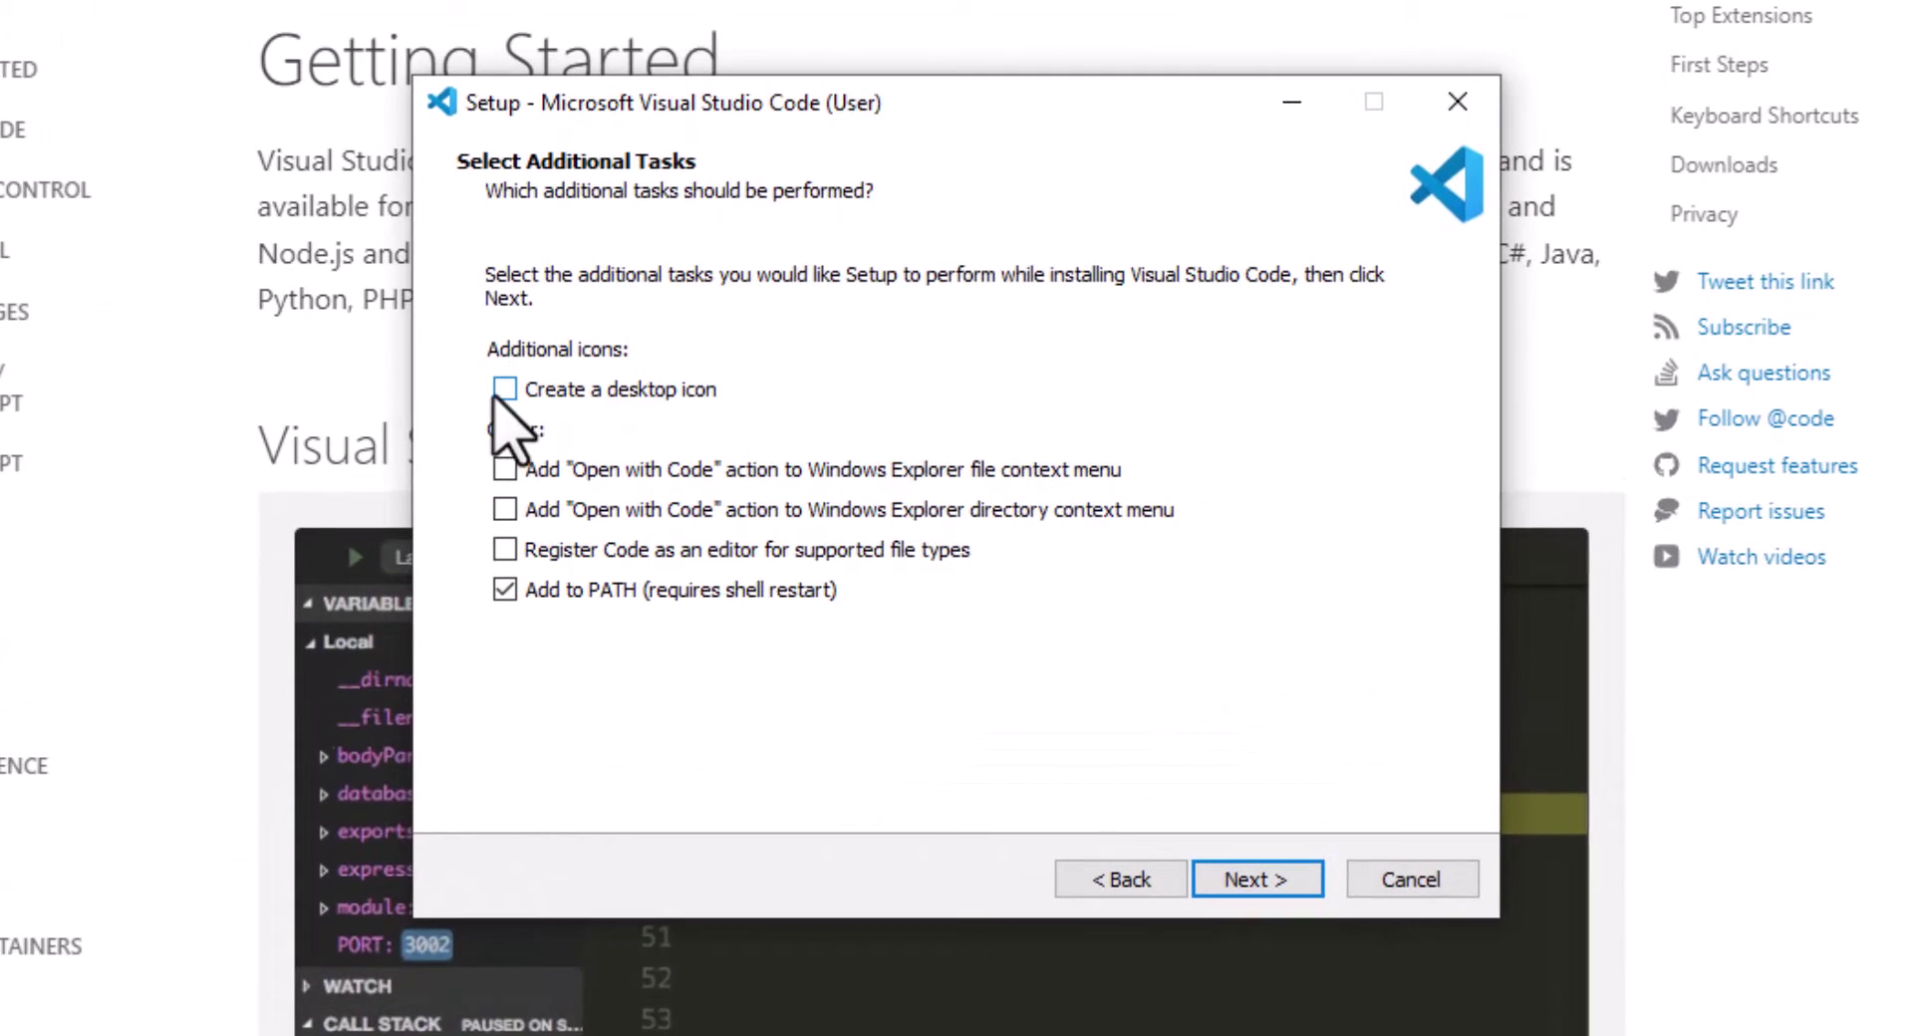
click(504, 389)
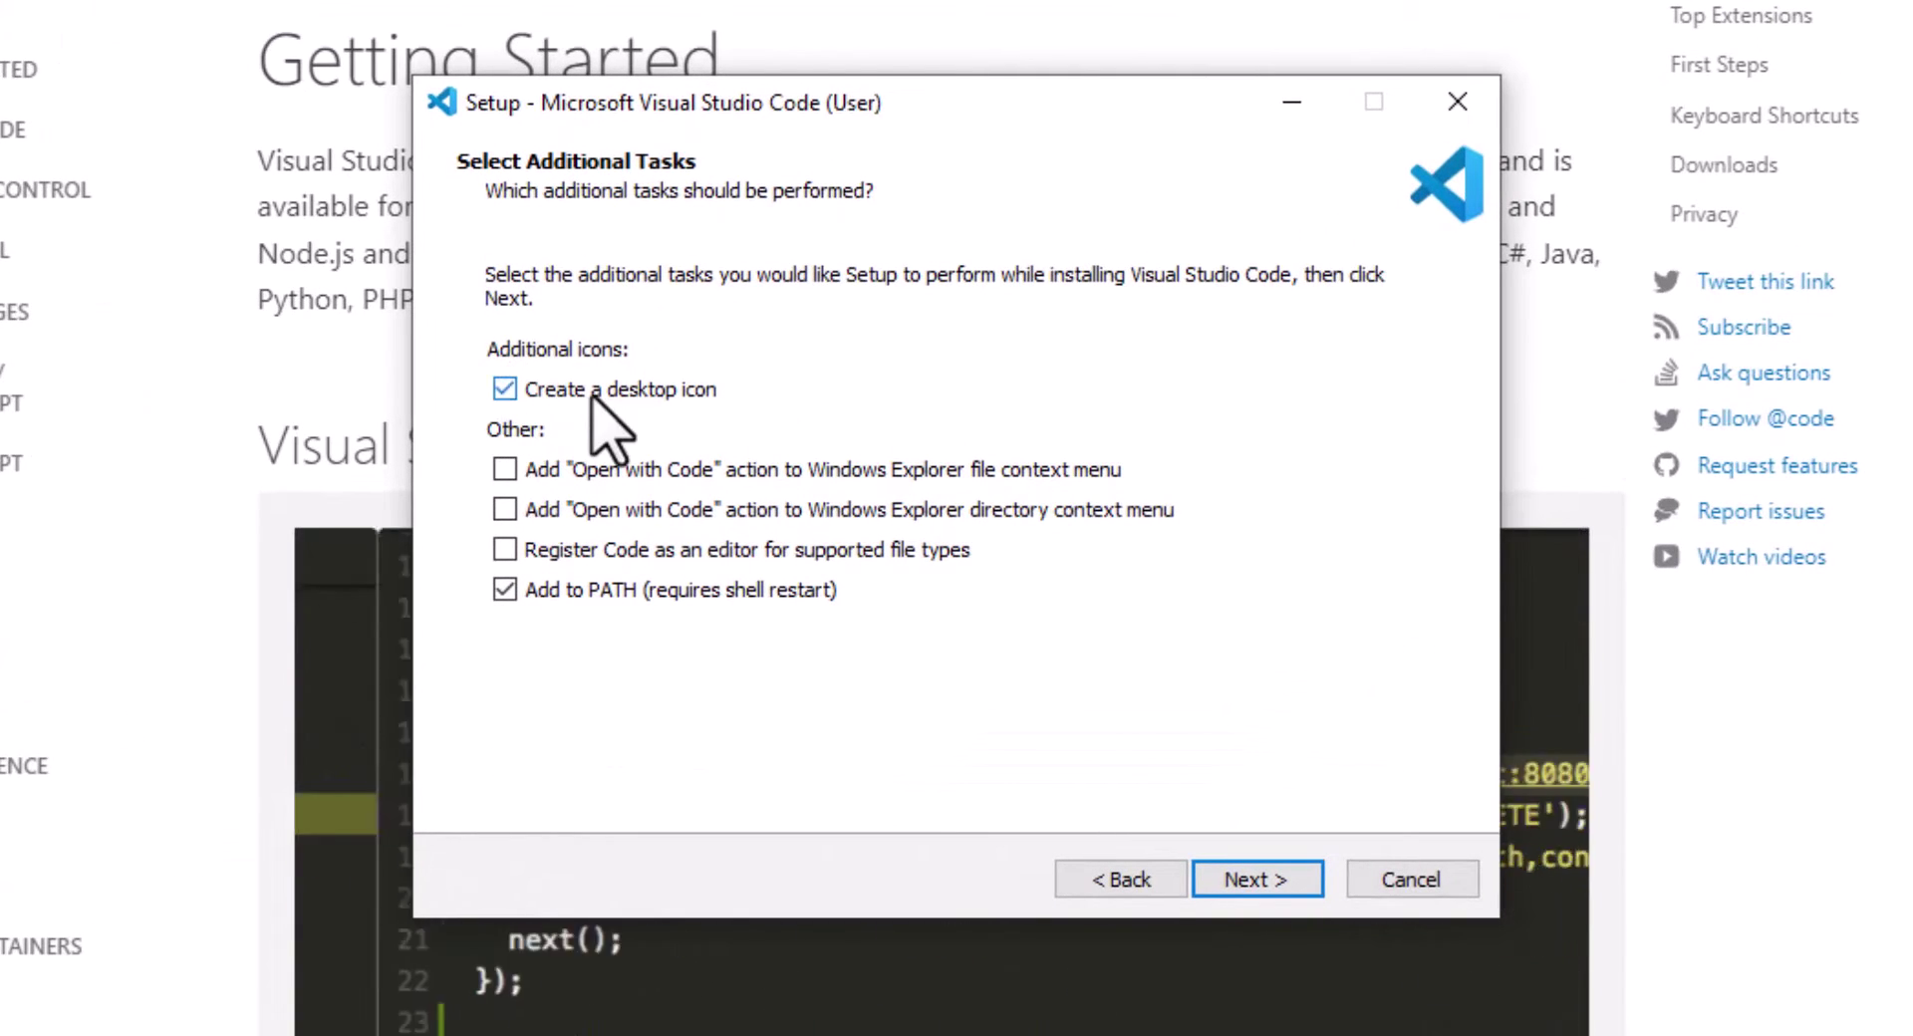
click(506, 391)
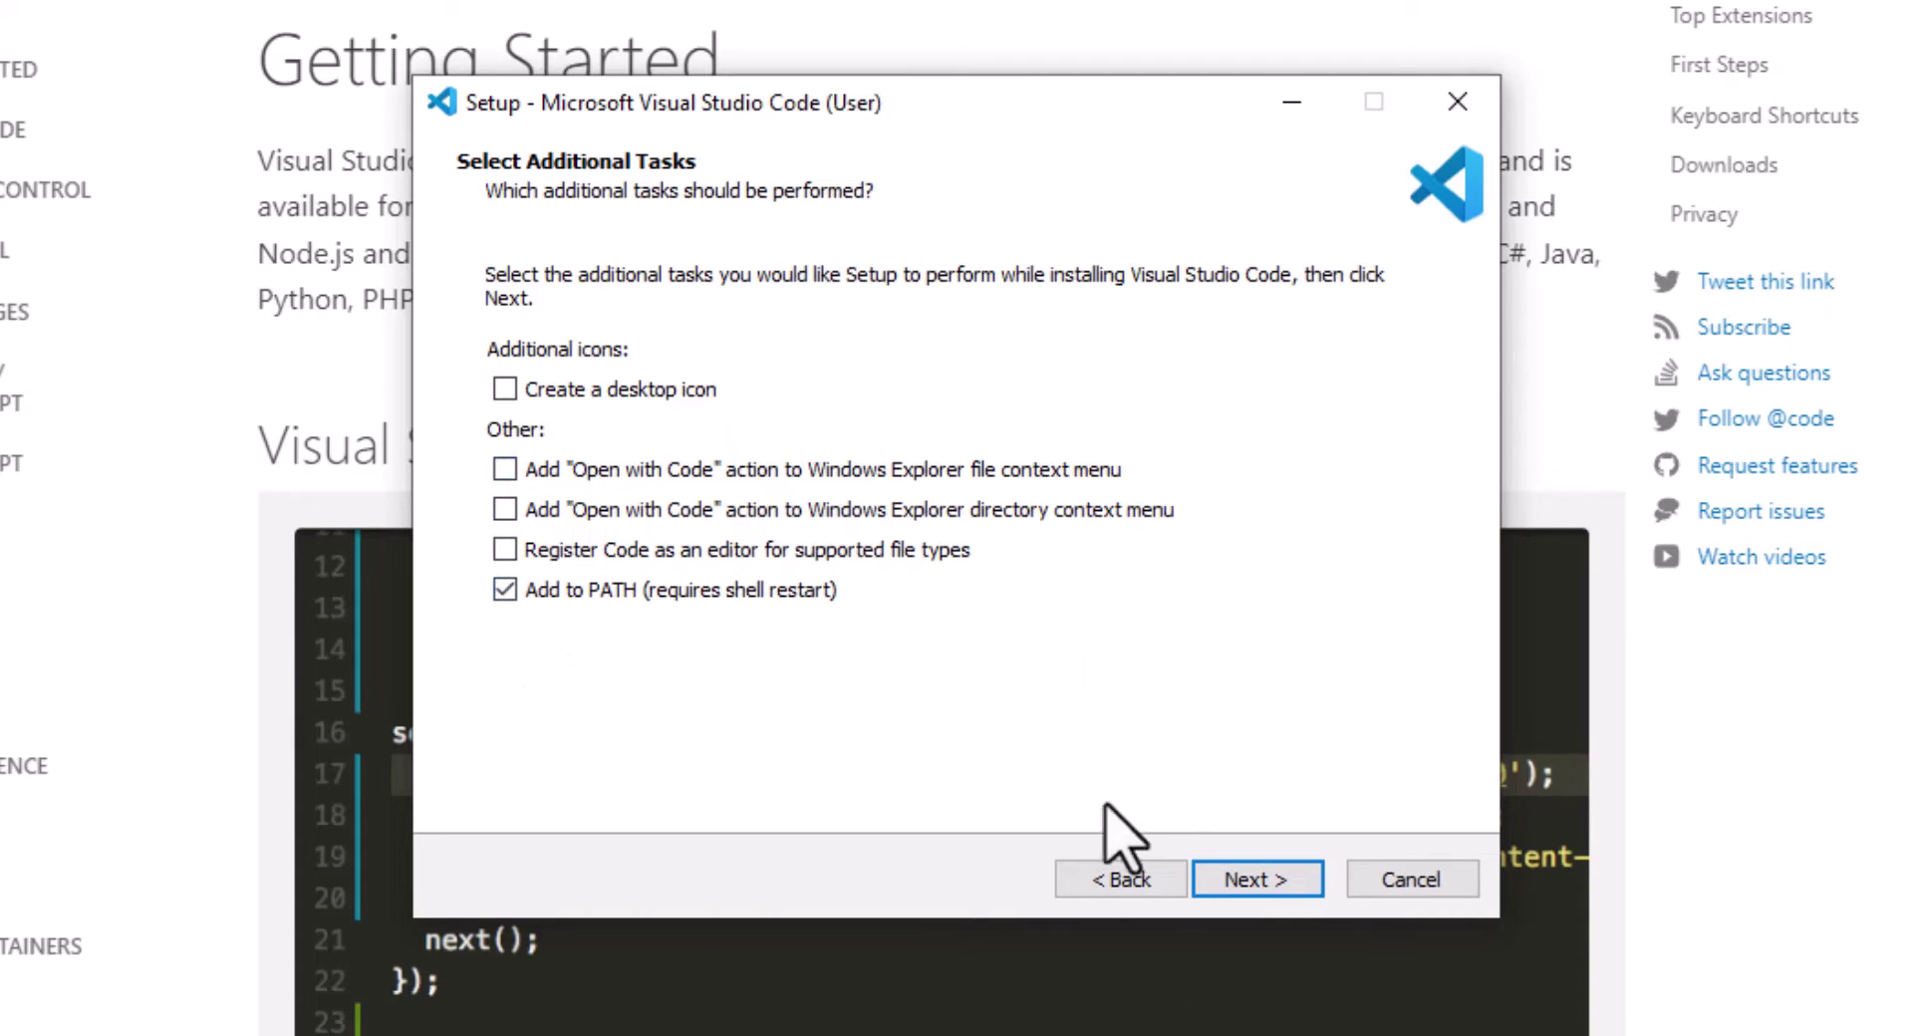
click(1232, 885)
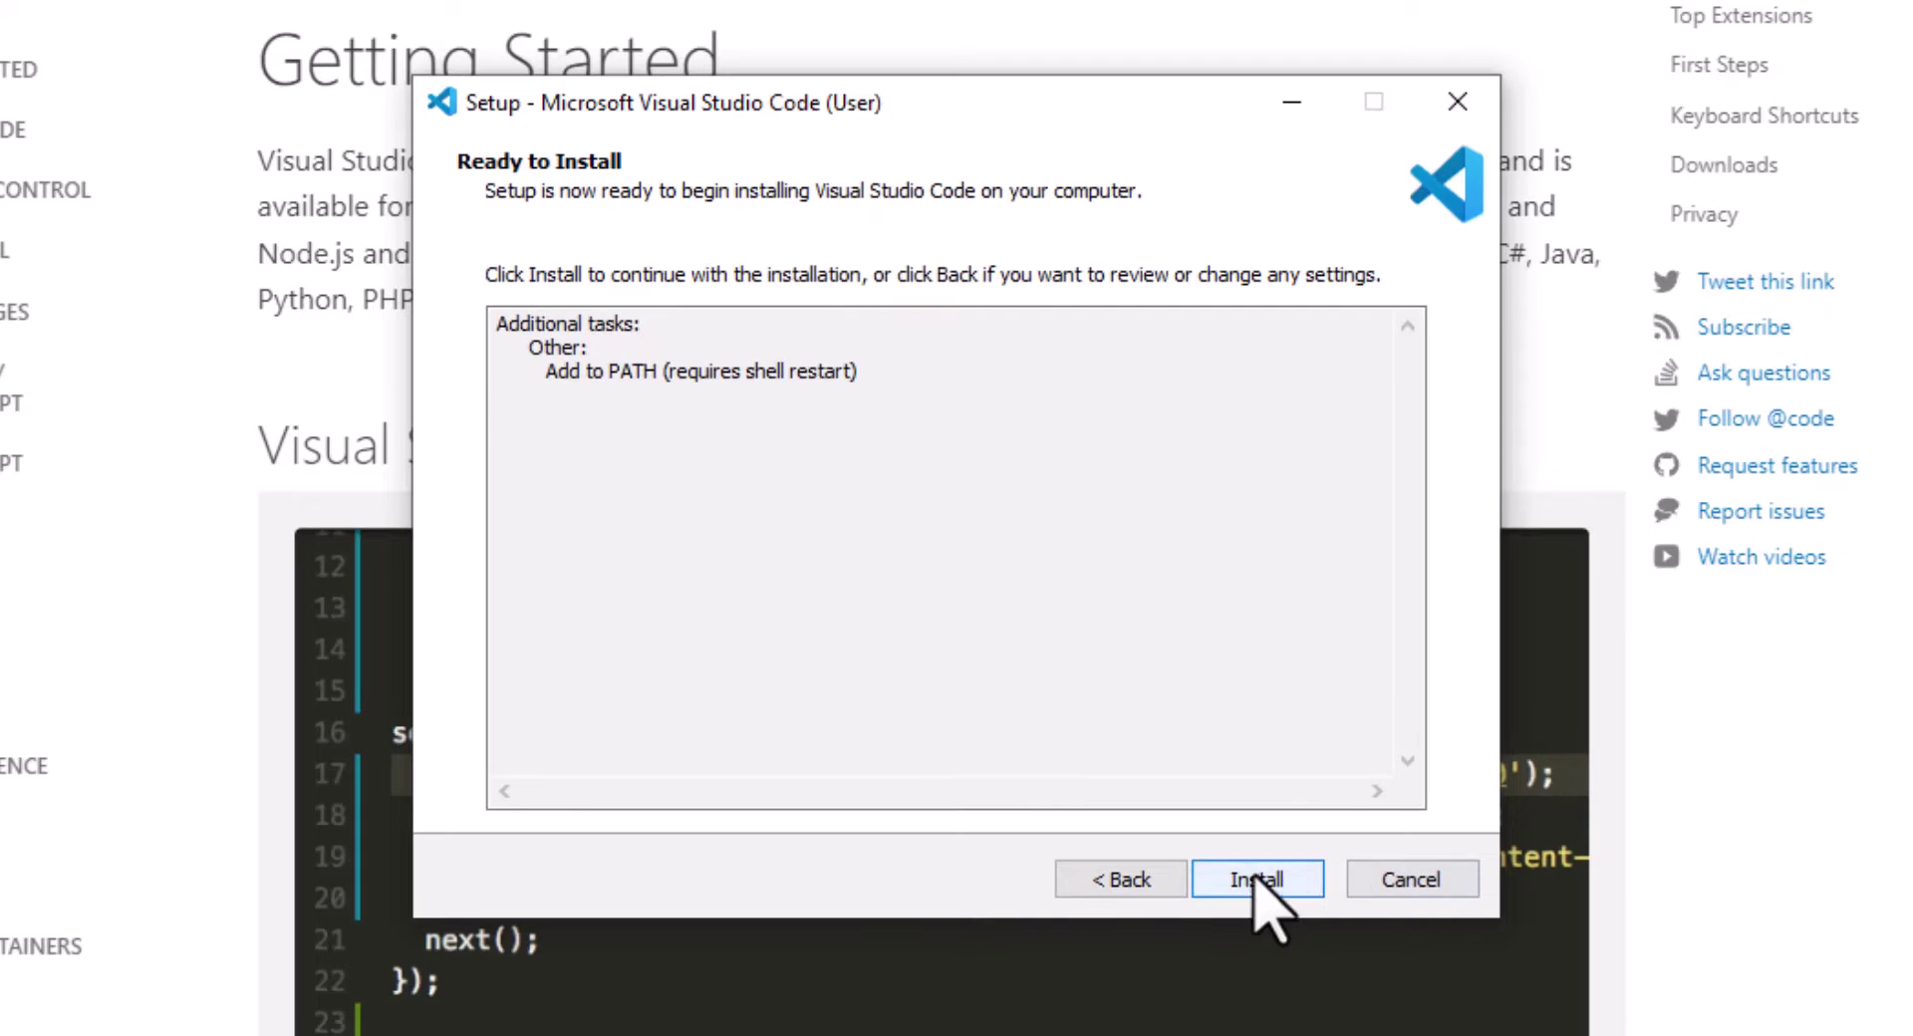
click(754, 985)
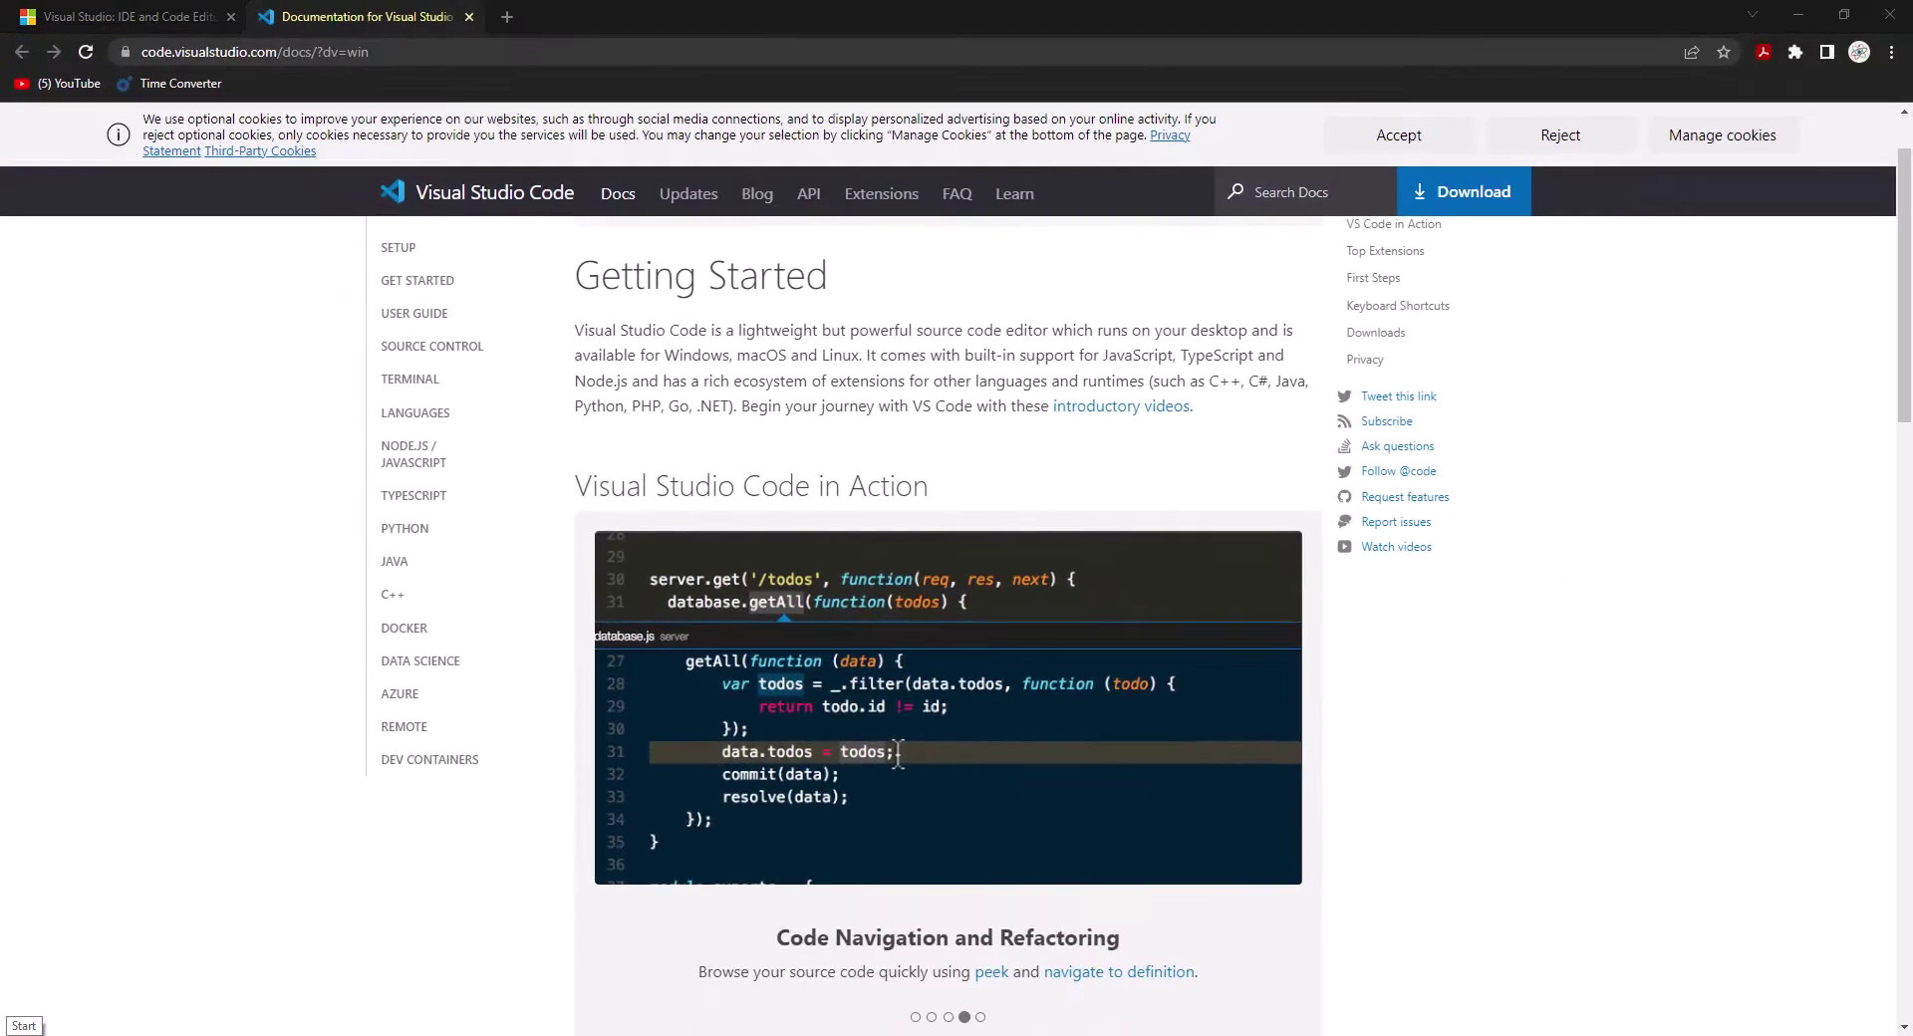
- Launch Visual Studio Code in a maximized window and close the urls.py file
key(super)
text(visua)
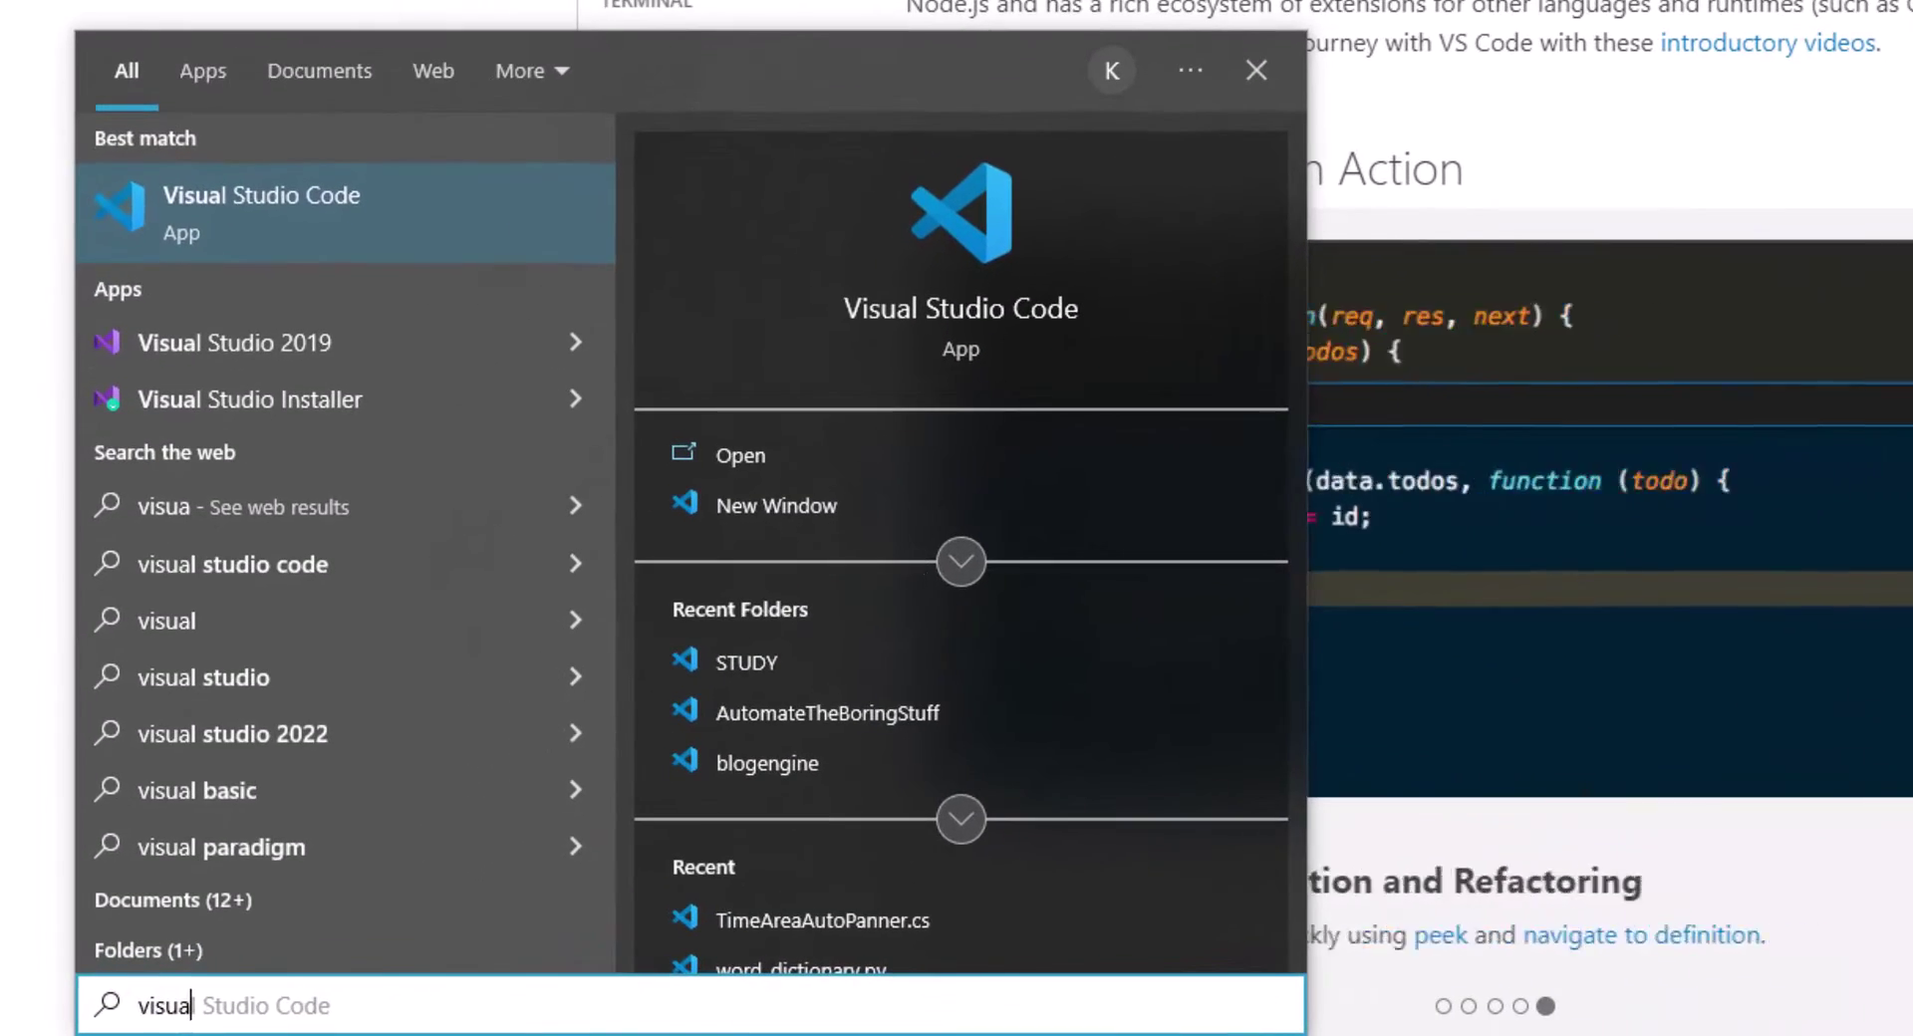
key(Return)
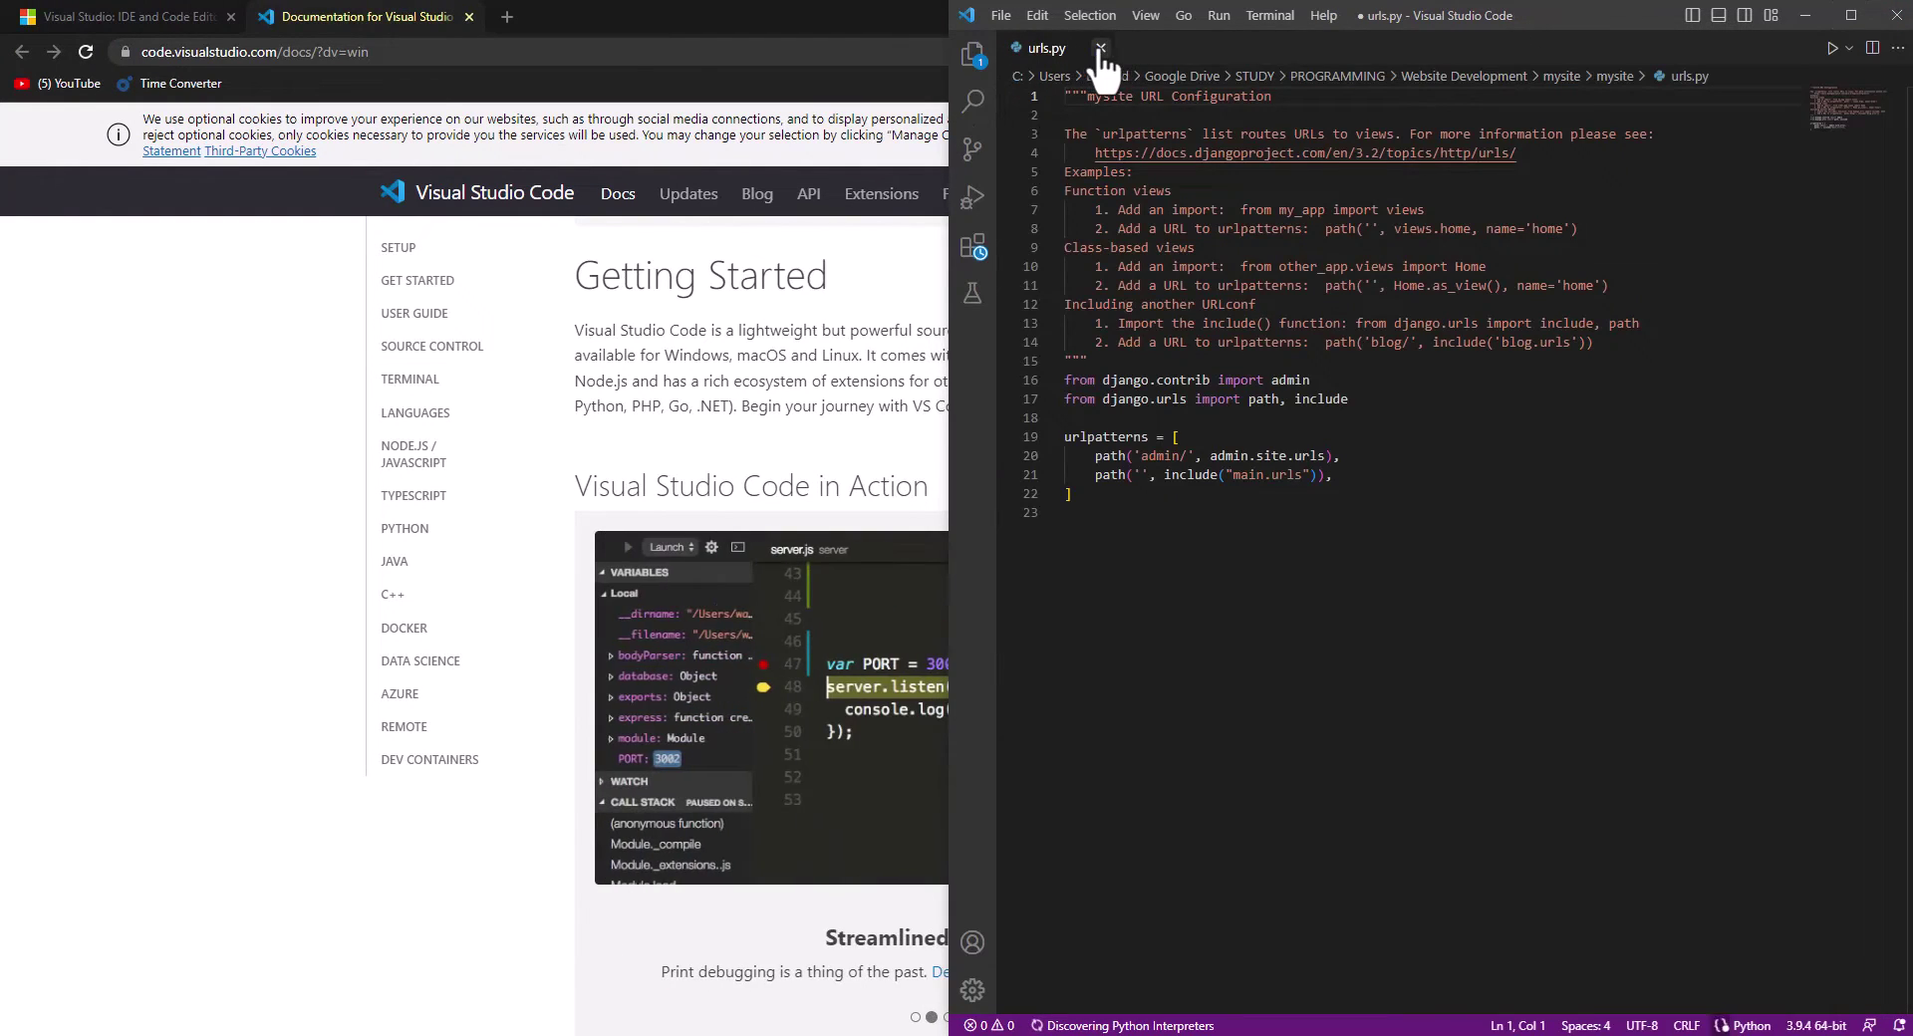
click(1100, 47)
key(Return)
click(1850, 15)
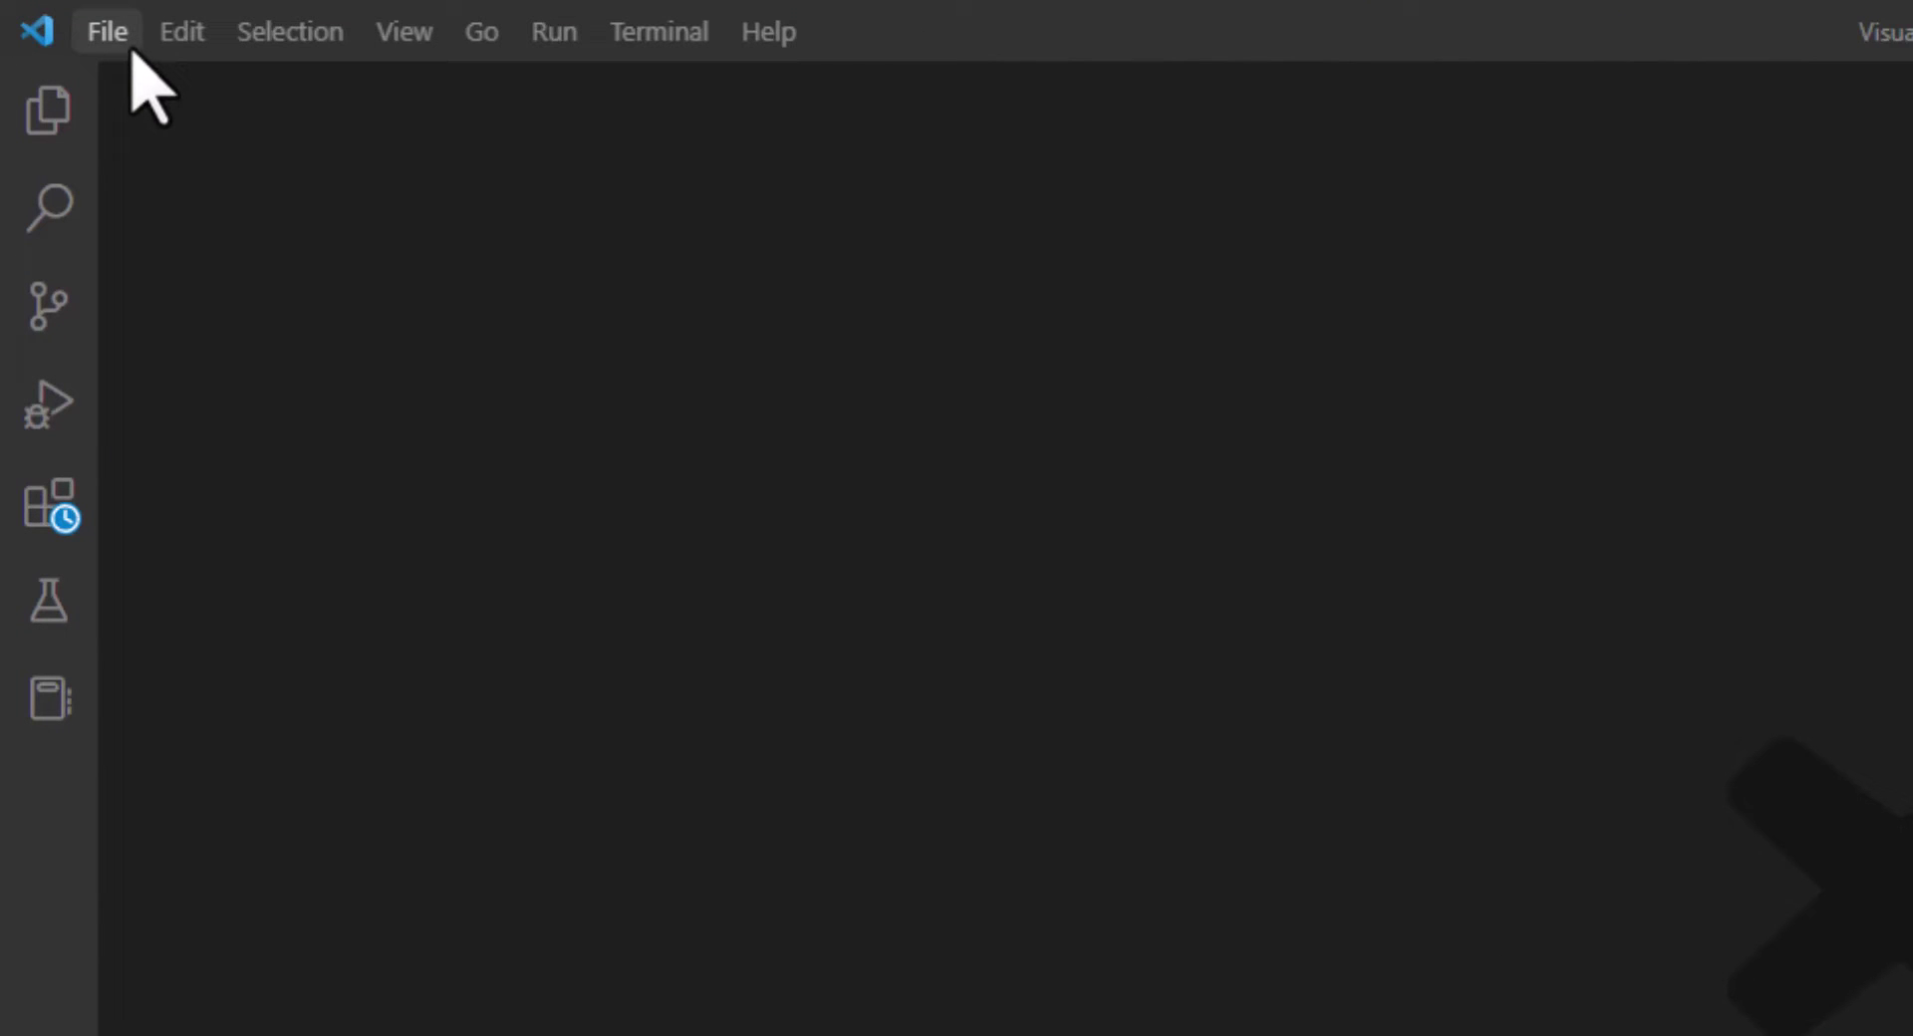
- Switch to File Explorer, examine the contents of the STUDY vault folder and minimize the window
key(alt+Tab)
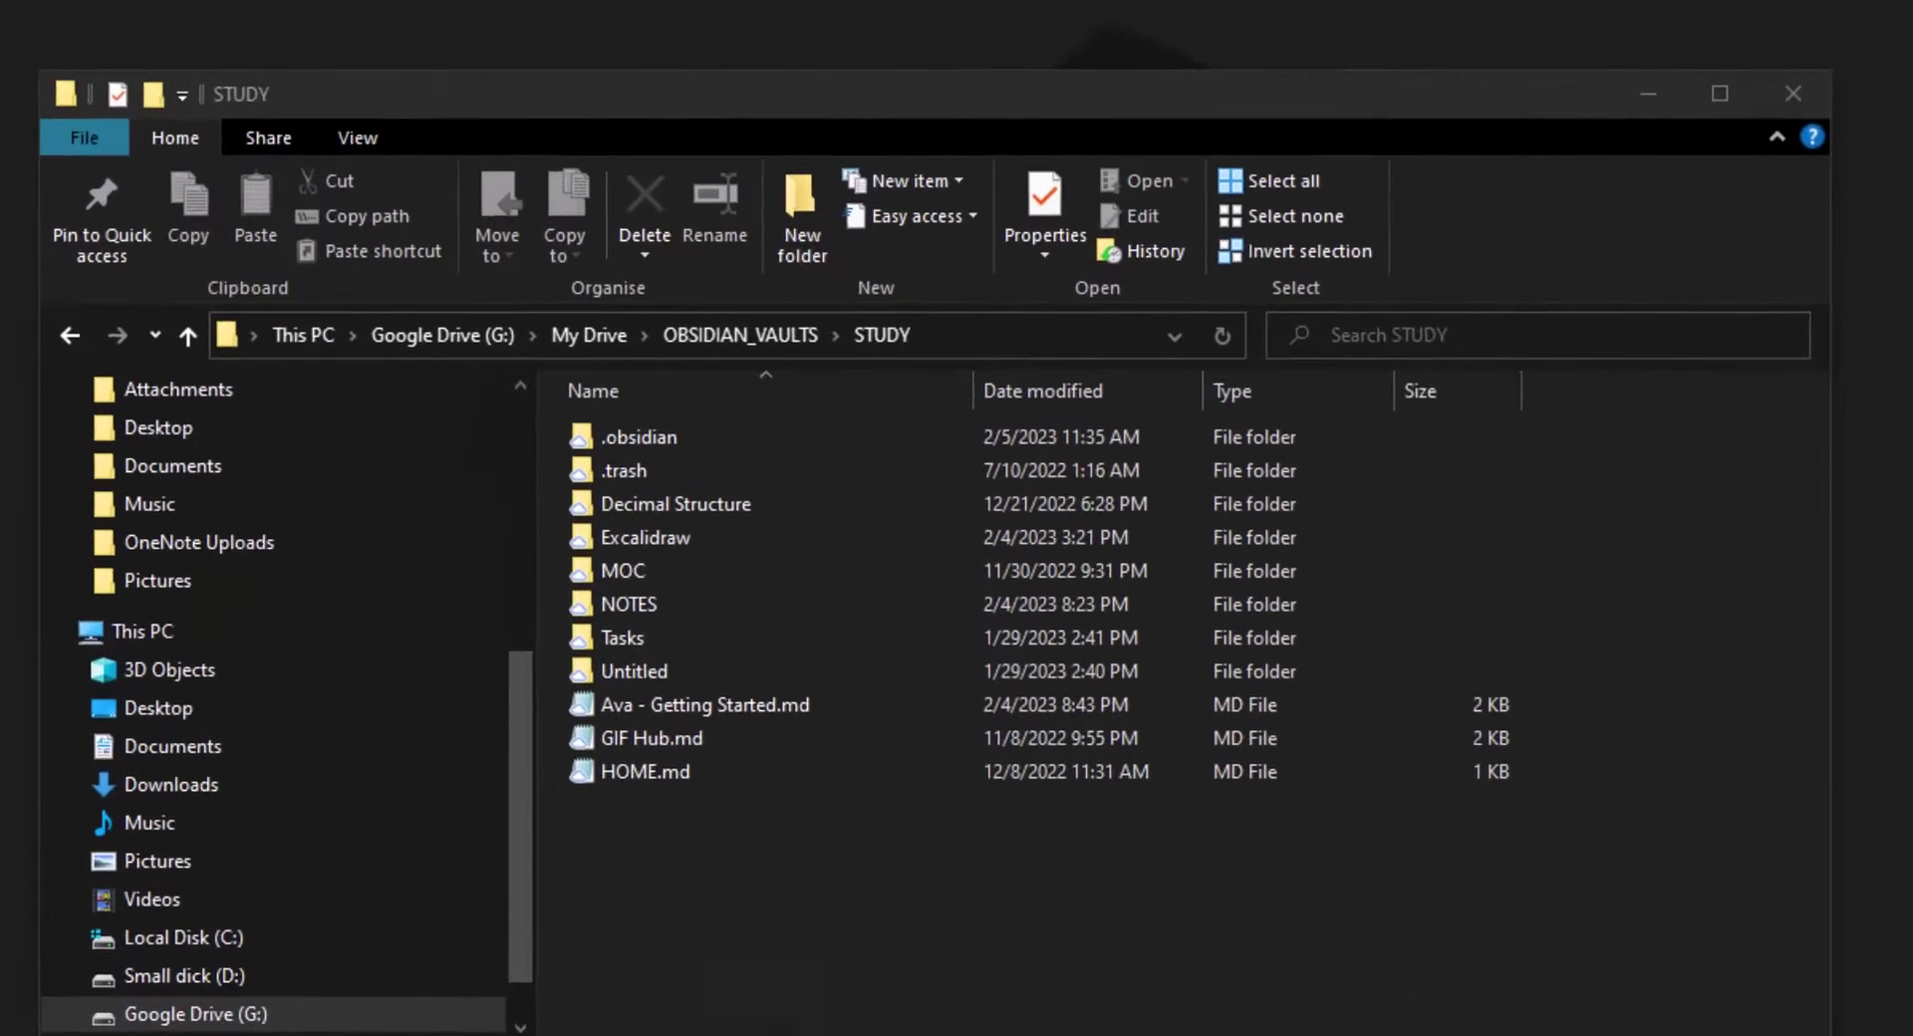
scroll(99, 982, down, 1)
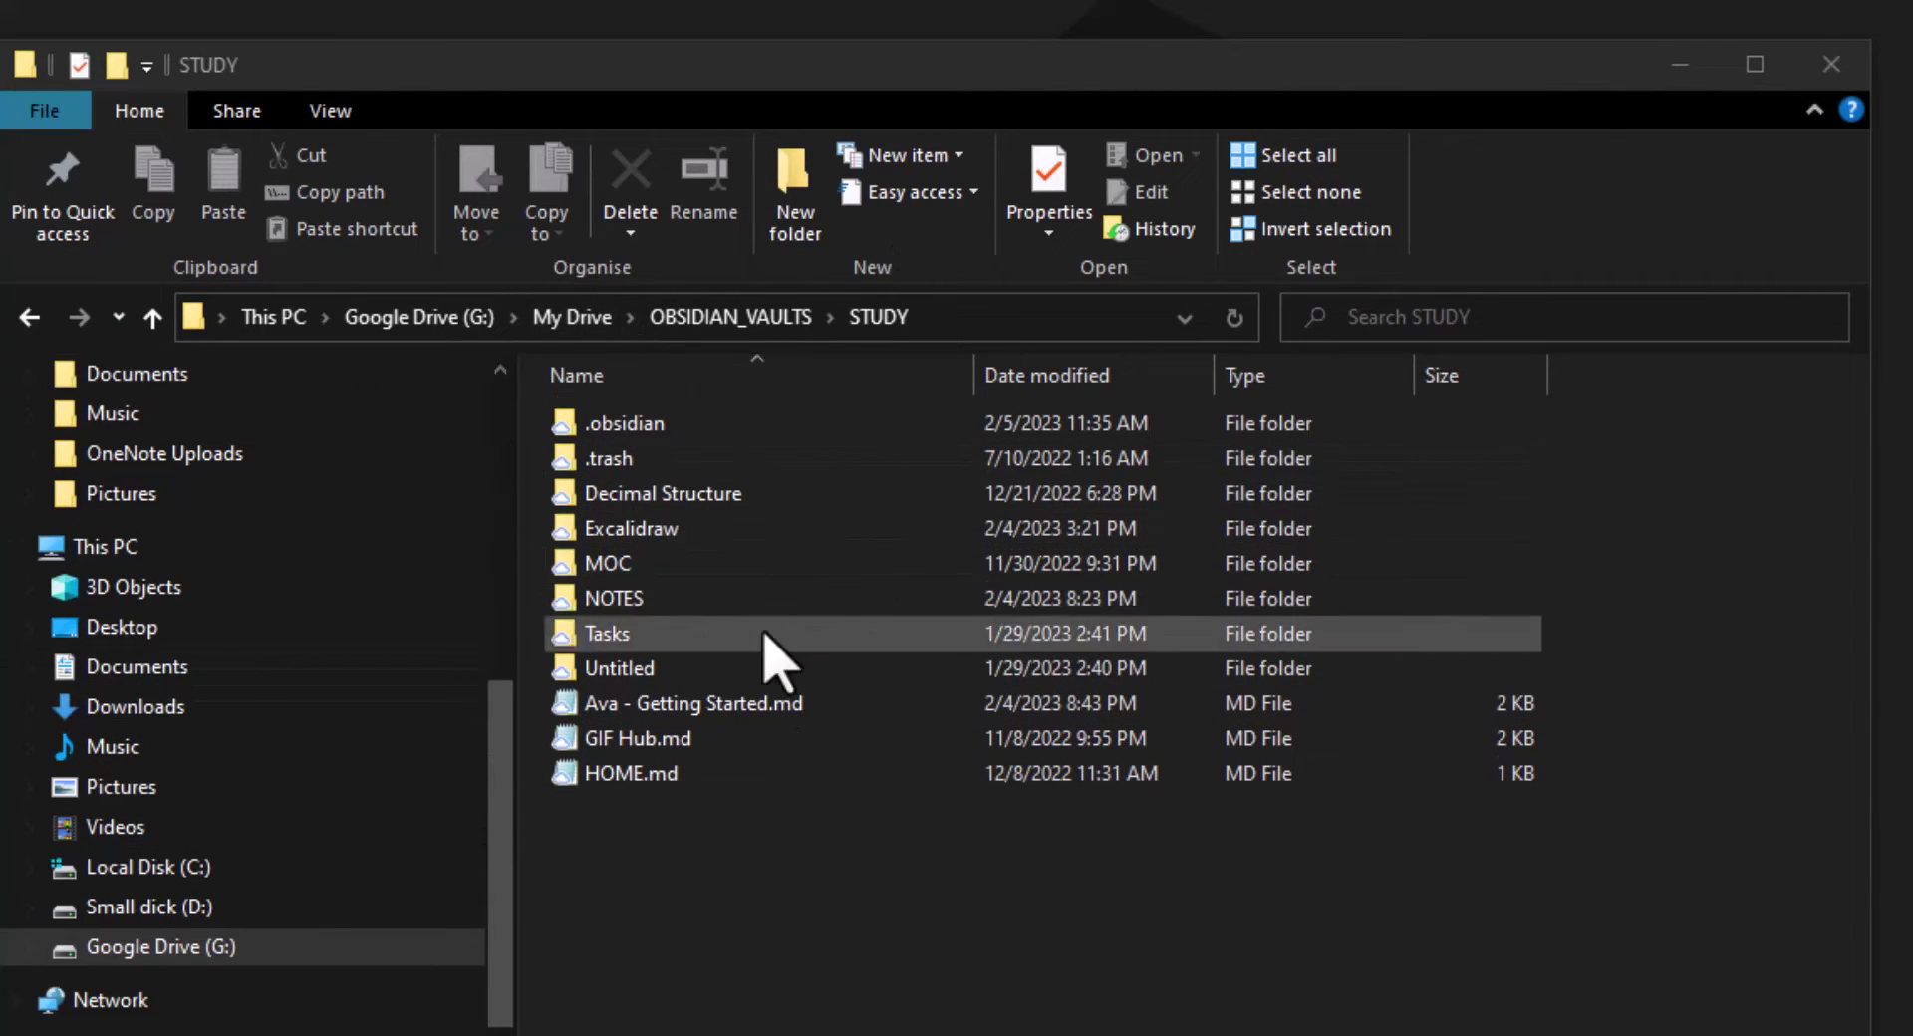
click(1681, 64)
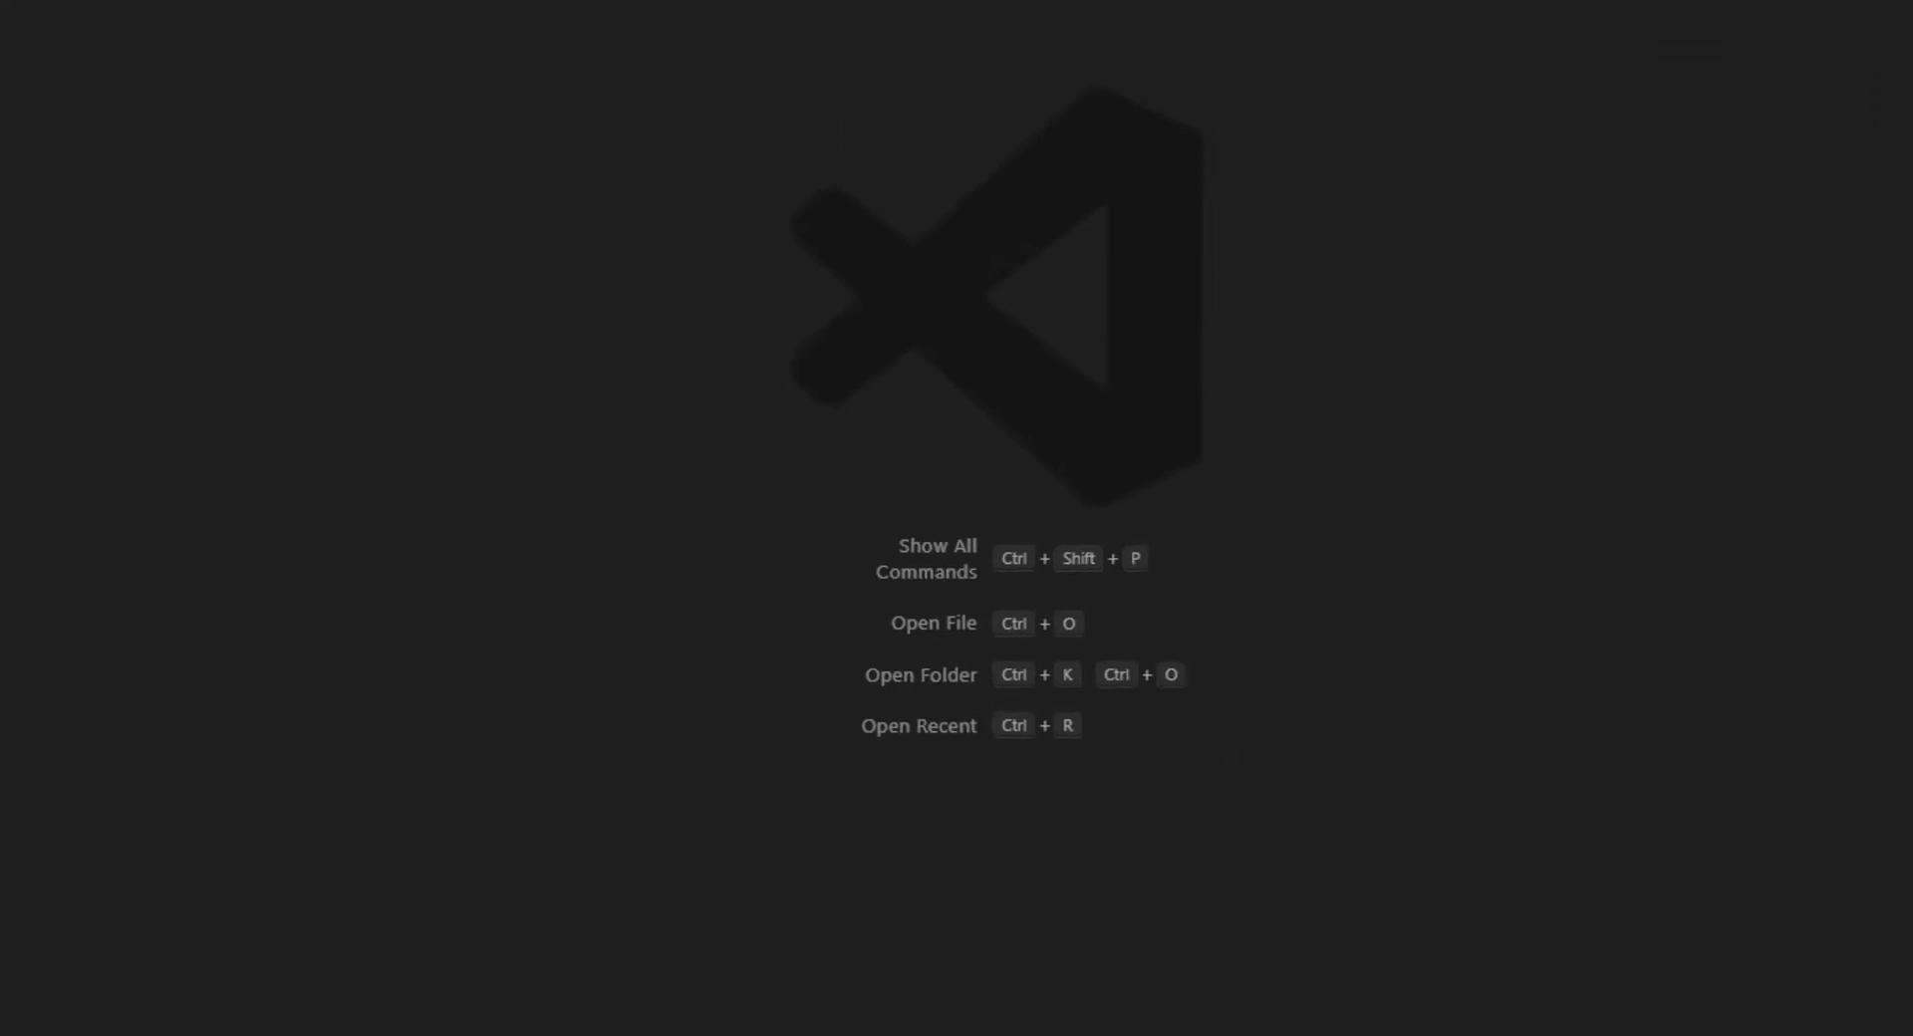
- Open the STUDY folder from OBSIDIAN_VAULTS in Visual Studio Code and show the vault's file list in Obsidian for comparison
click(74, 9)
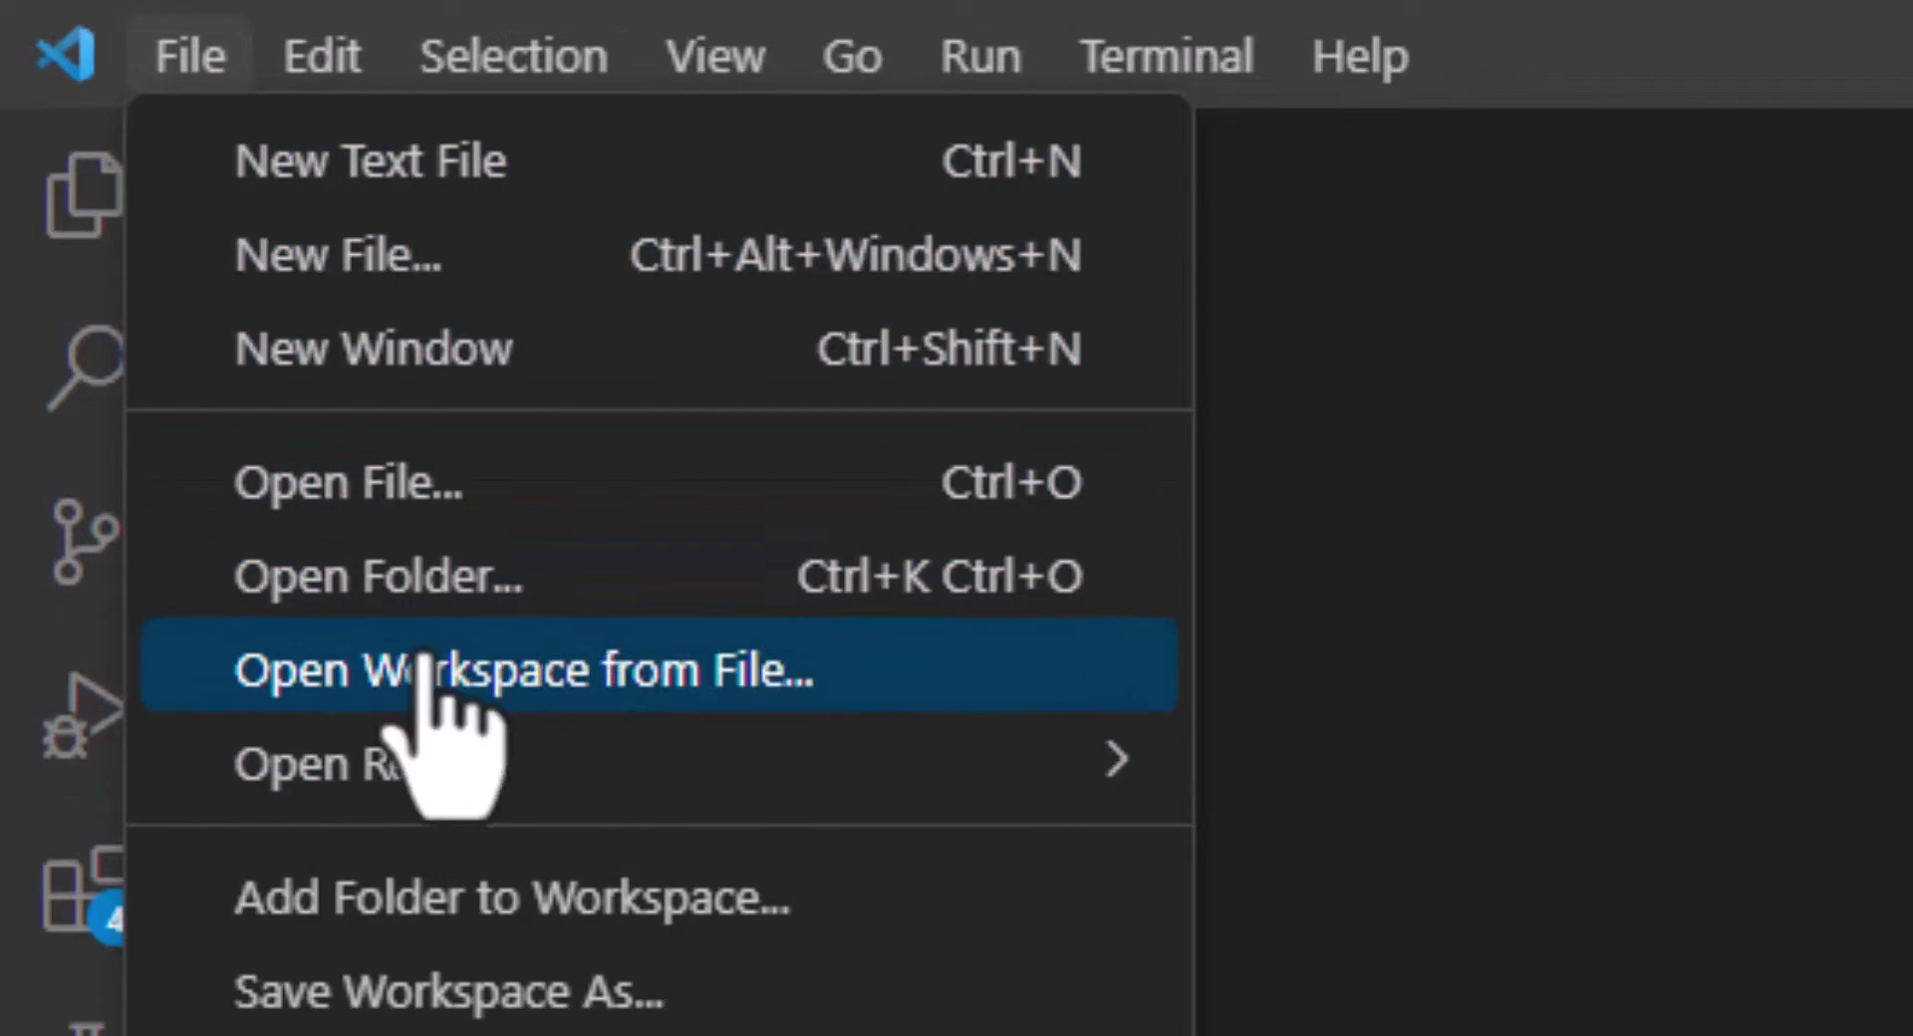
click(441, 576)
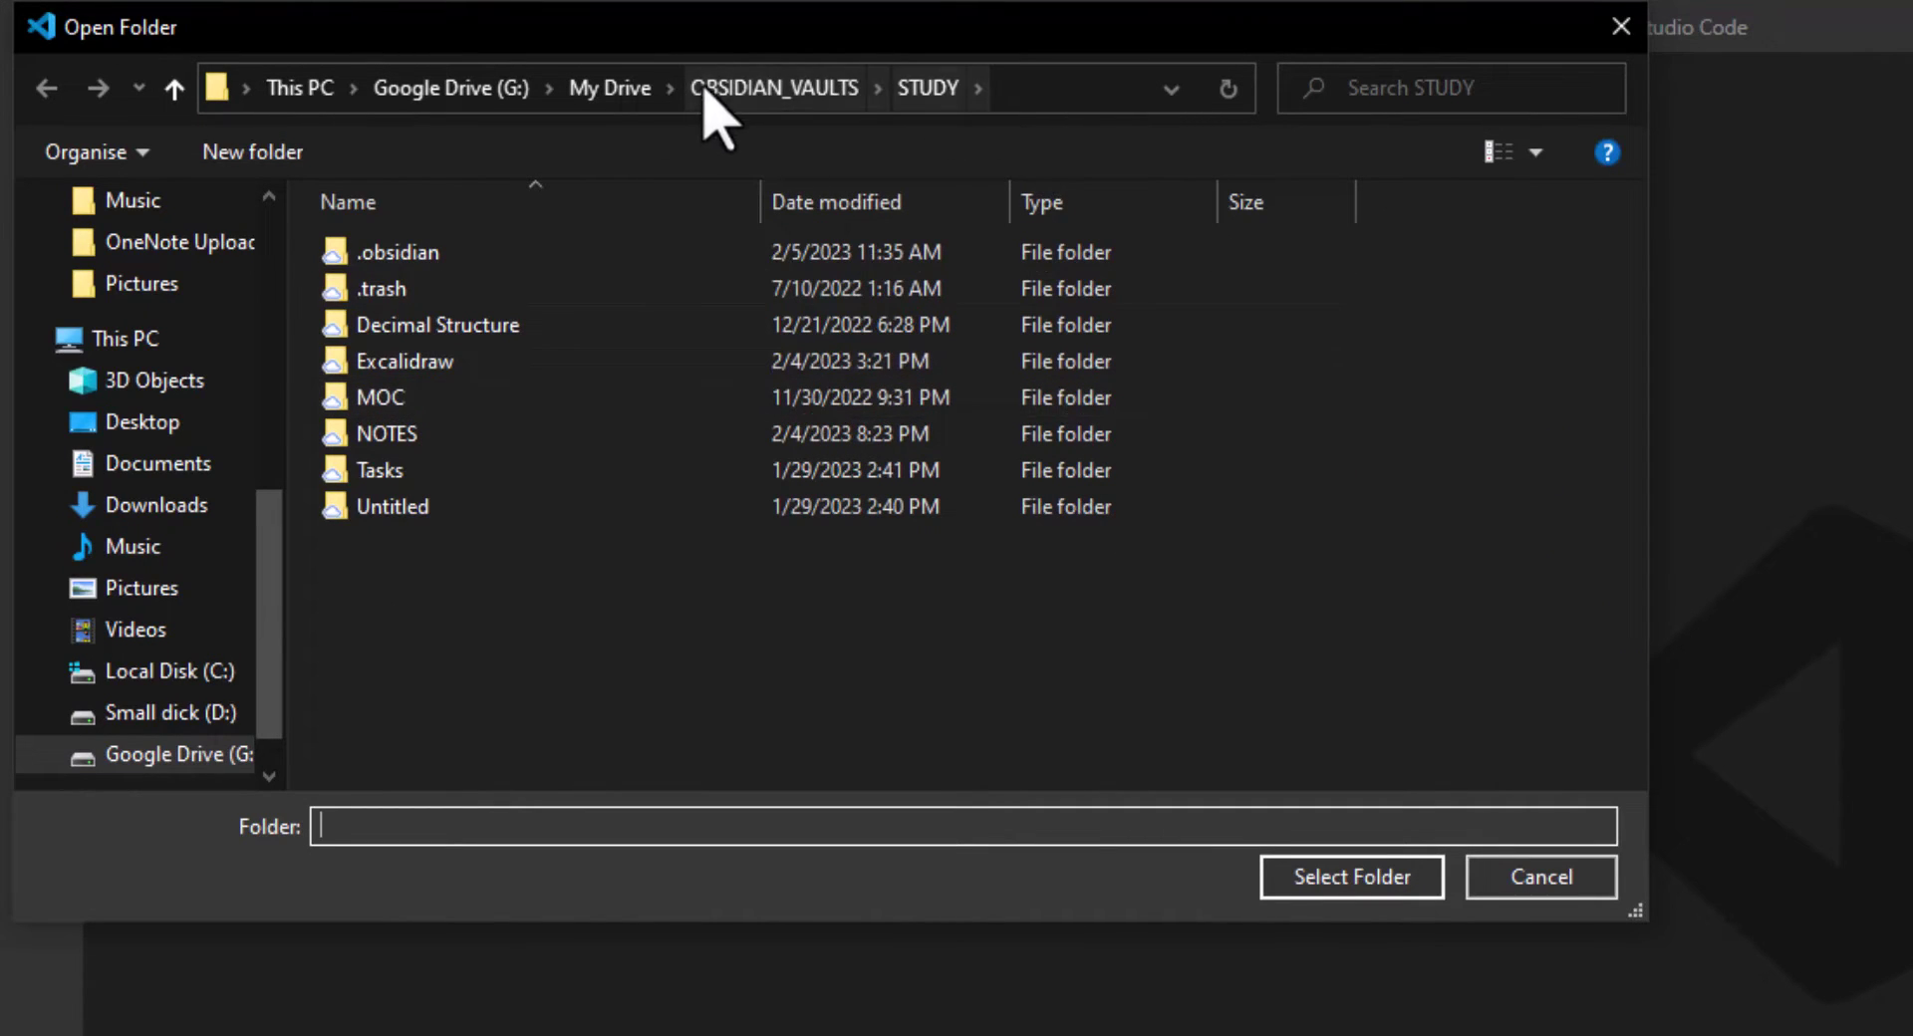
click(788, 88)
click(558, 399)
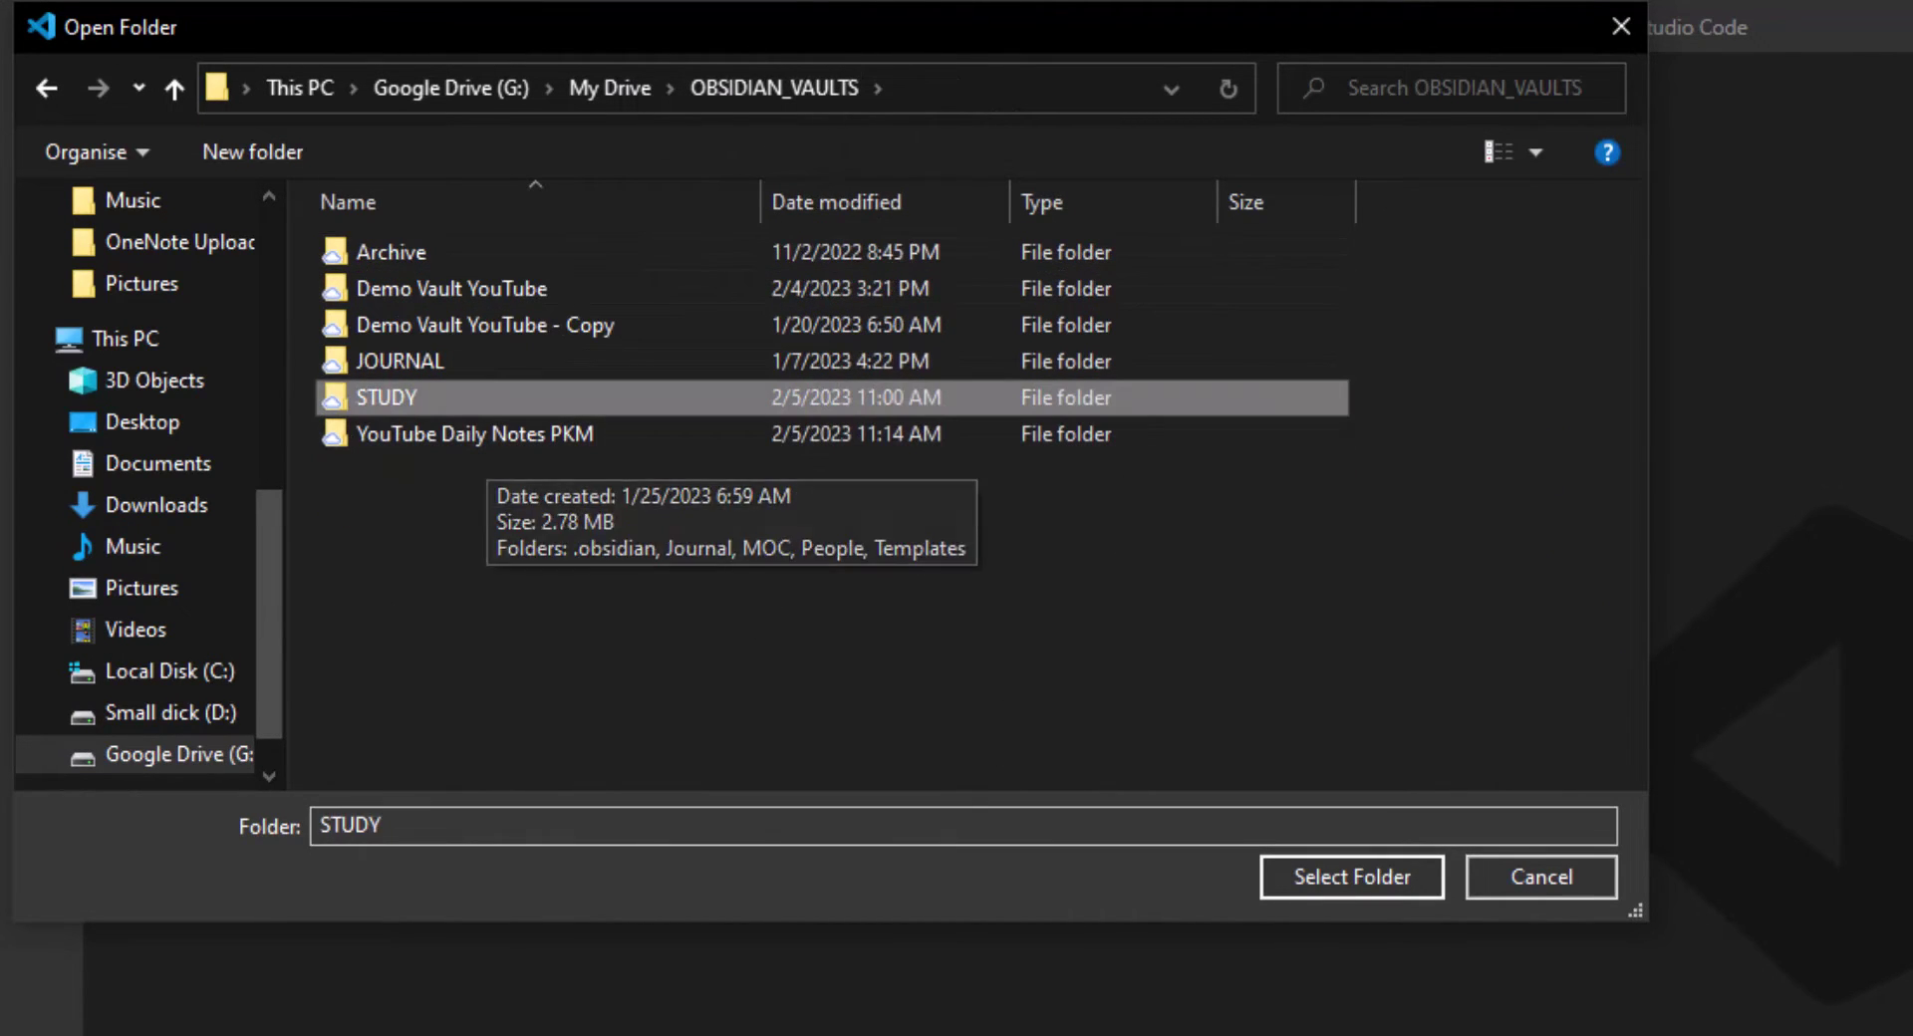
click(1391, 877)
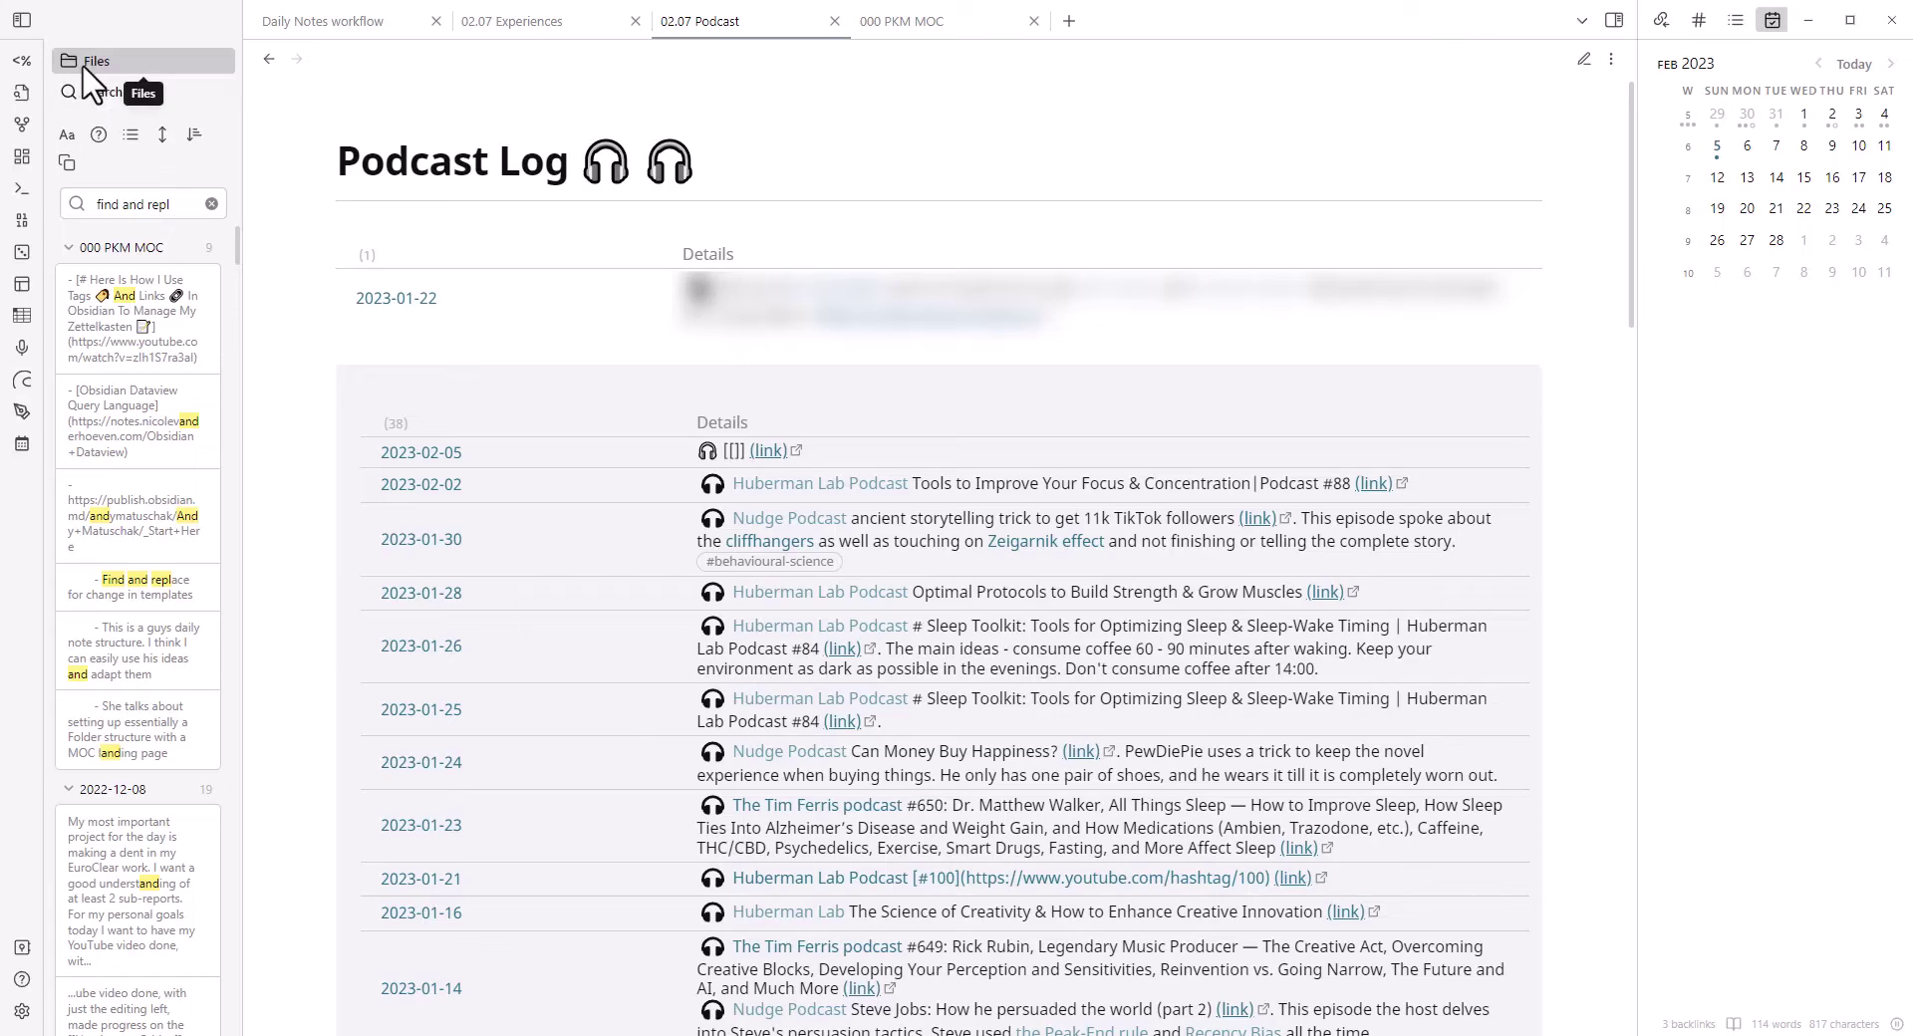
click(86, 64)
click(85, 191)
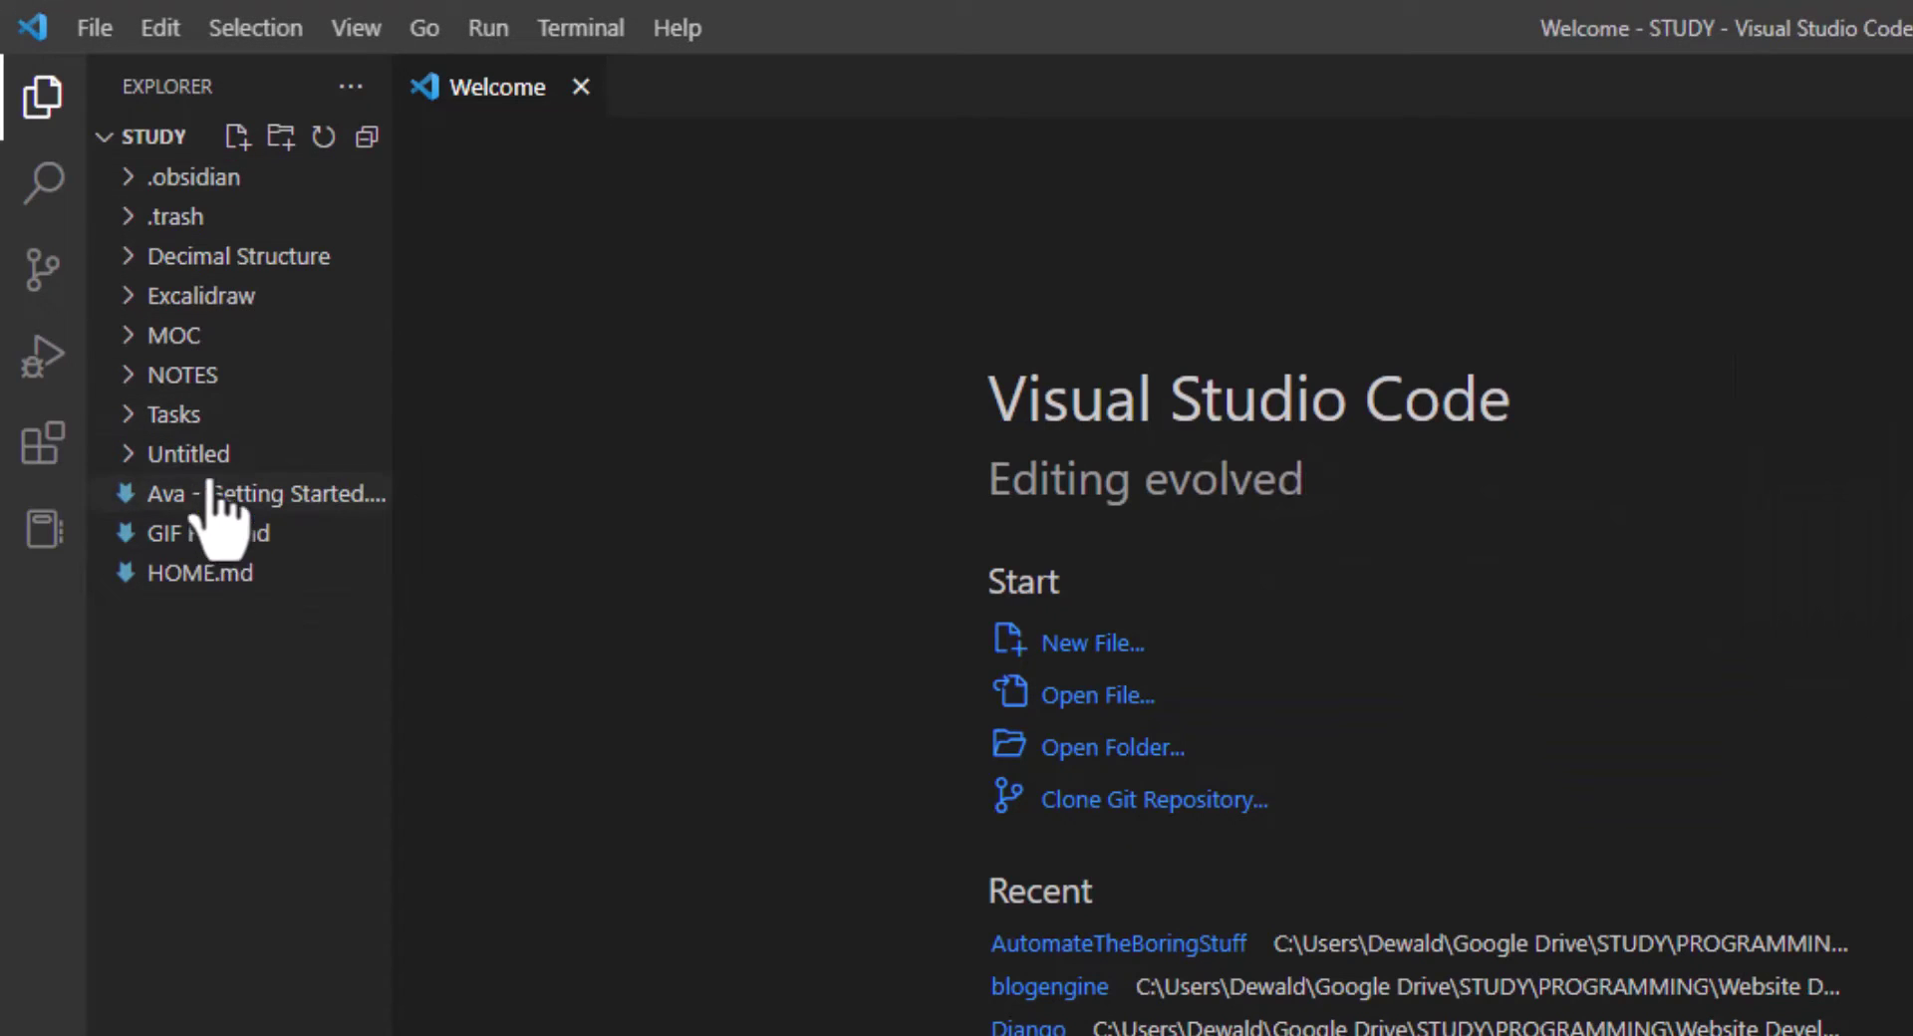
click(162, 32)
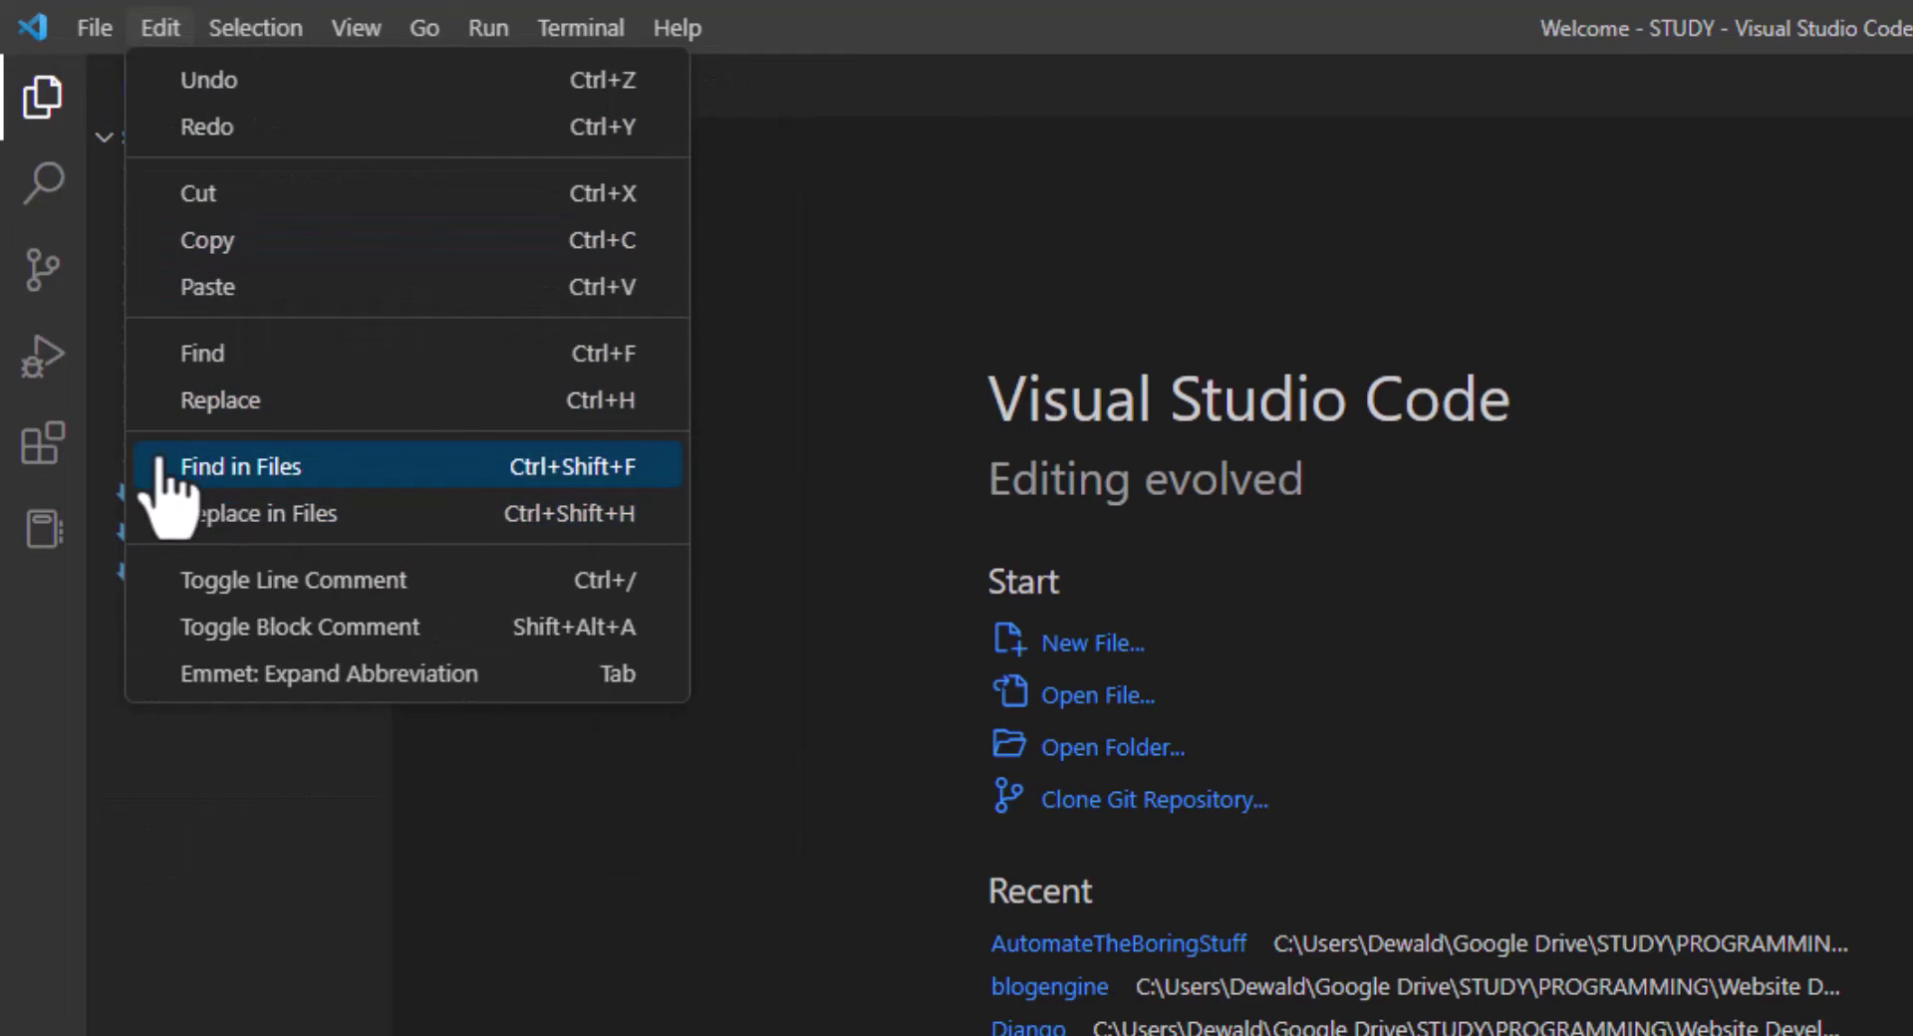
click(301, 516)
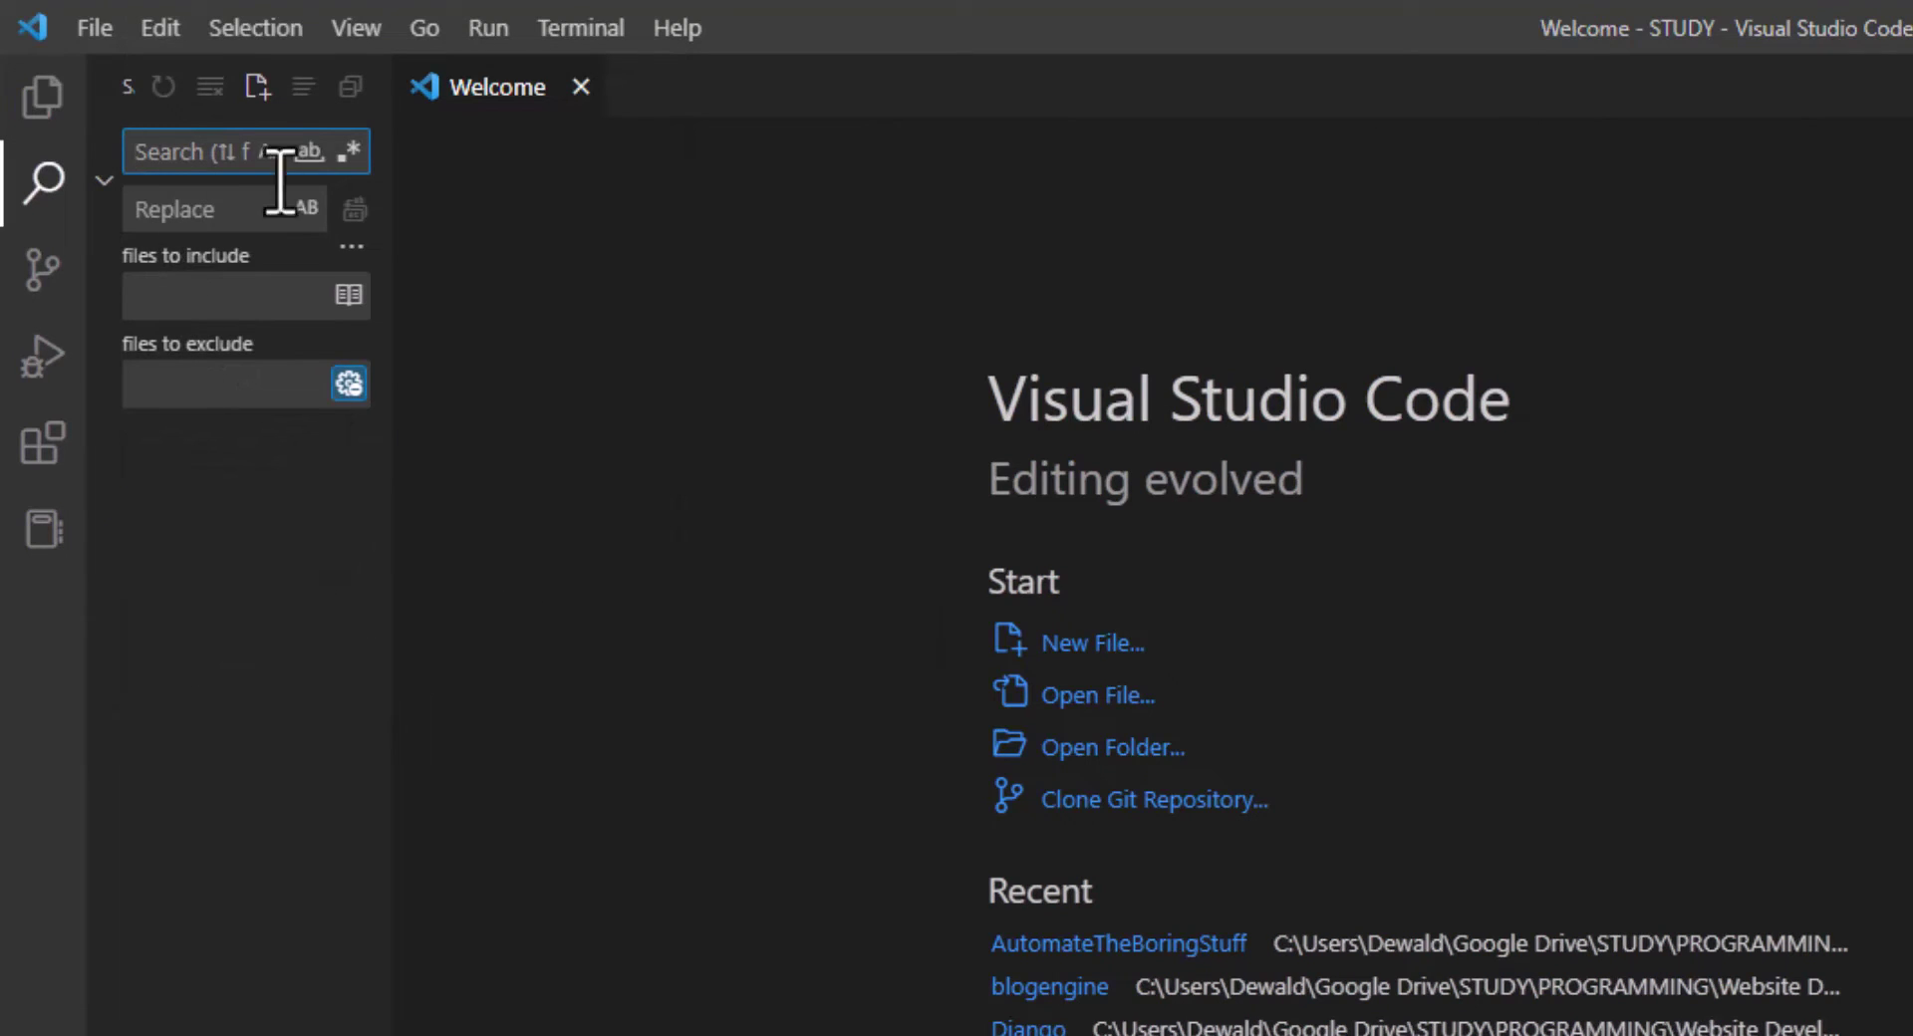
click(45, 100)
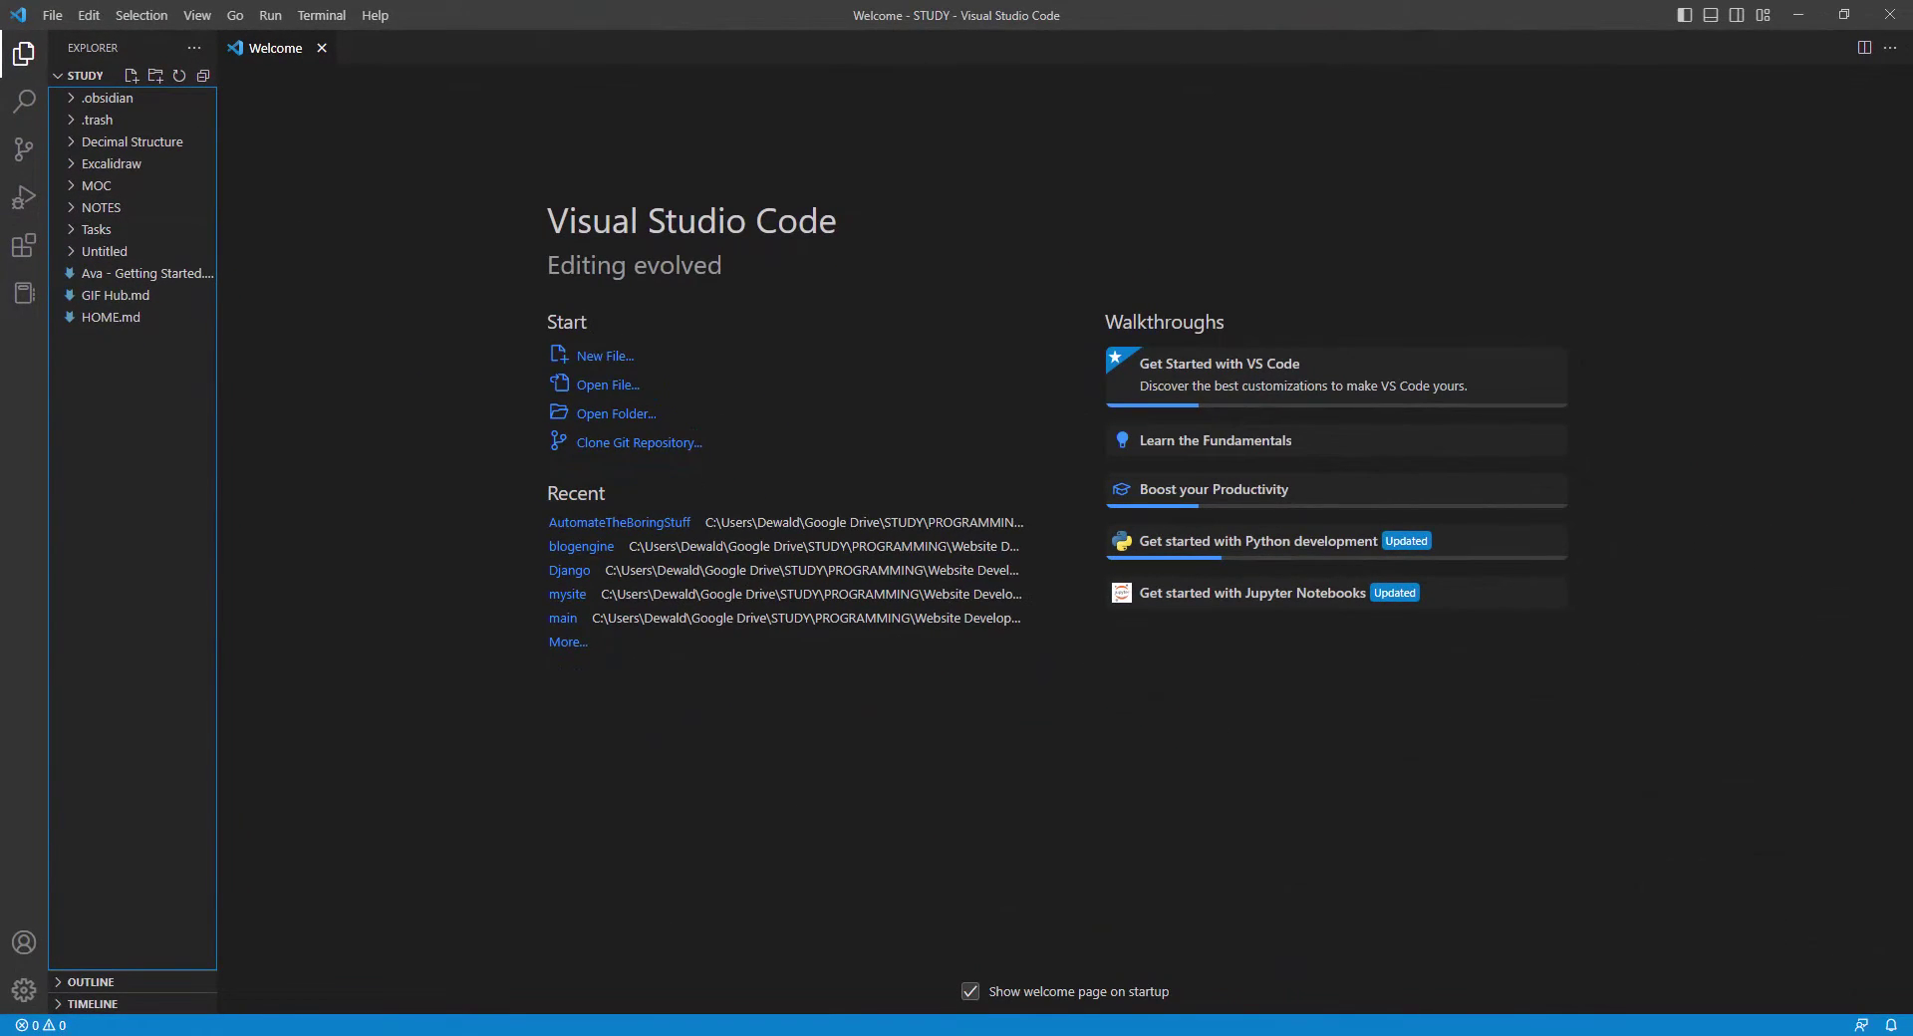
- Switch to Obsidian, put the 02.07 Podcast note in editing view and select the second headphones emoji in the Podcast Log heading
key(alt+Tab)
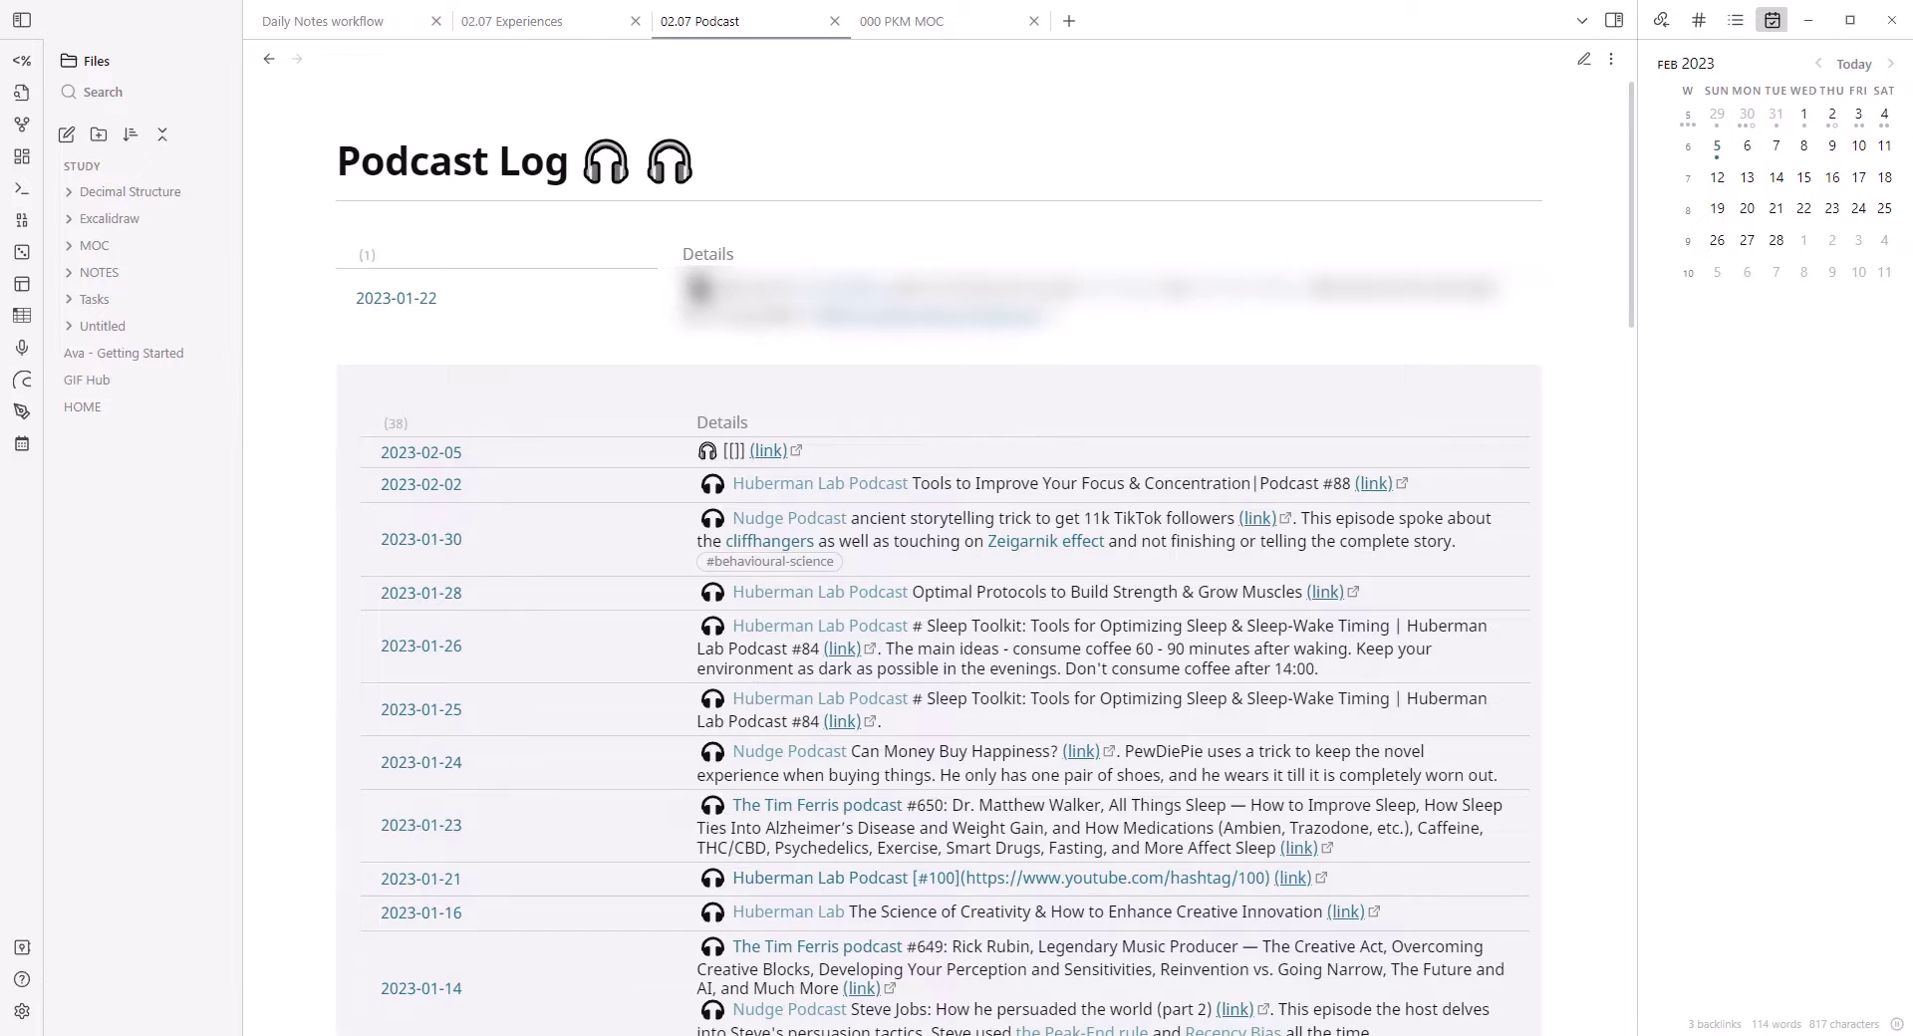
key(ctrl+e)
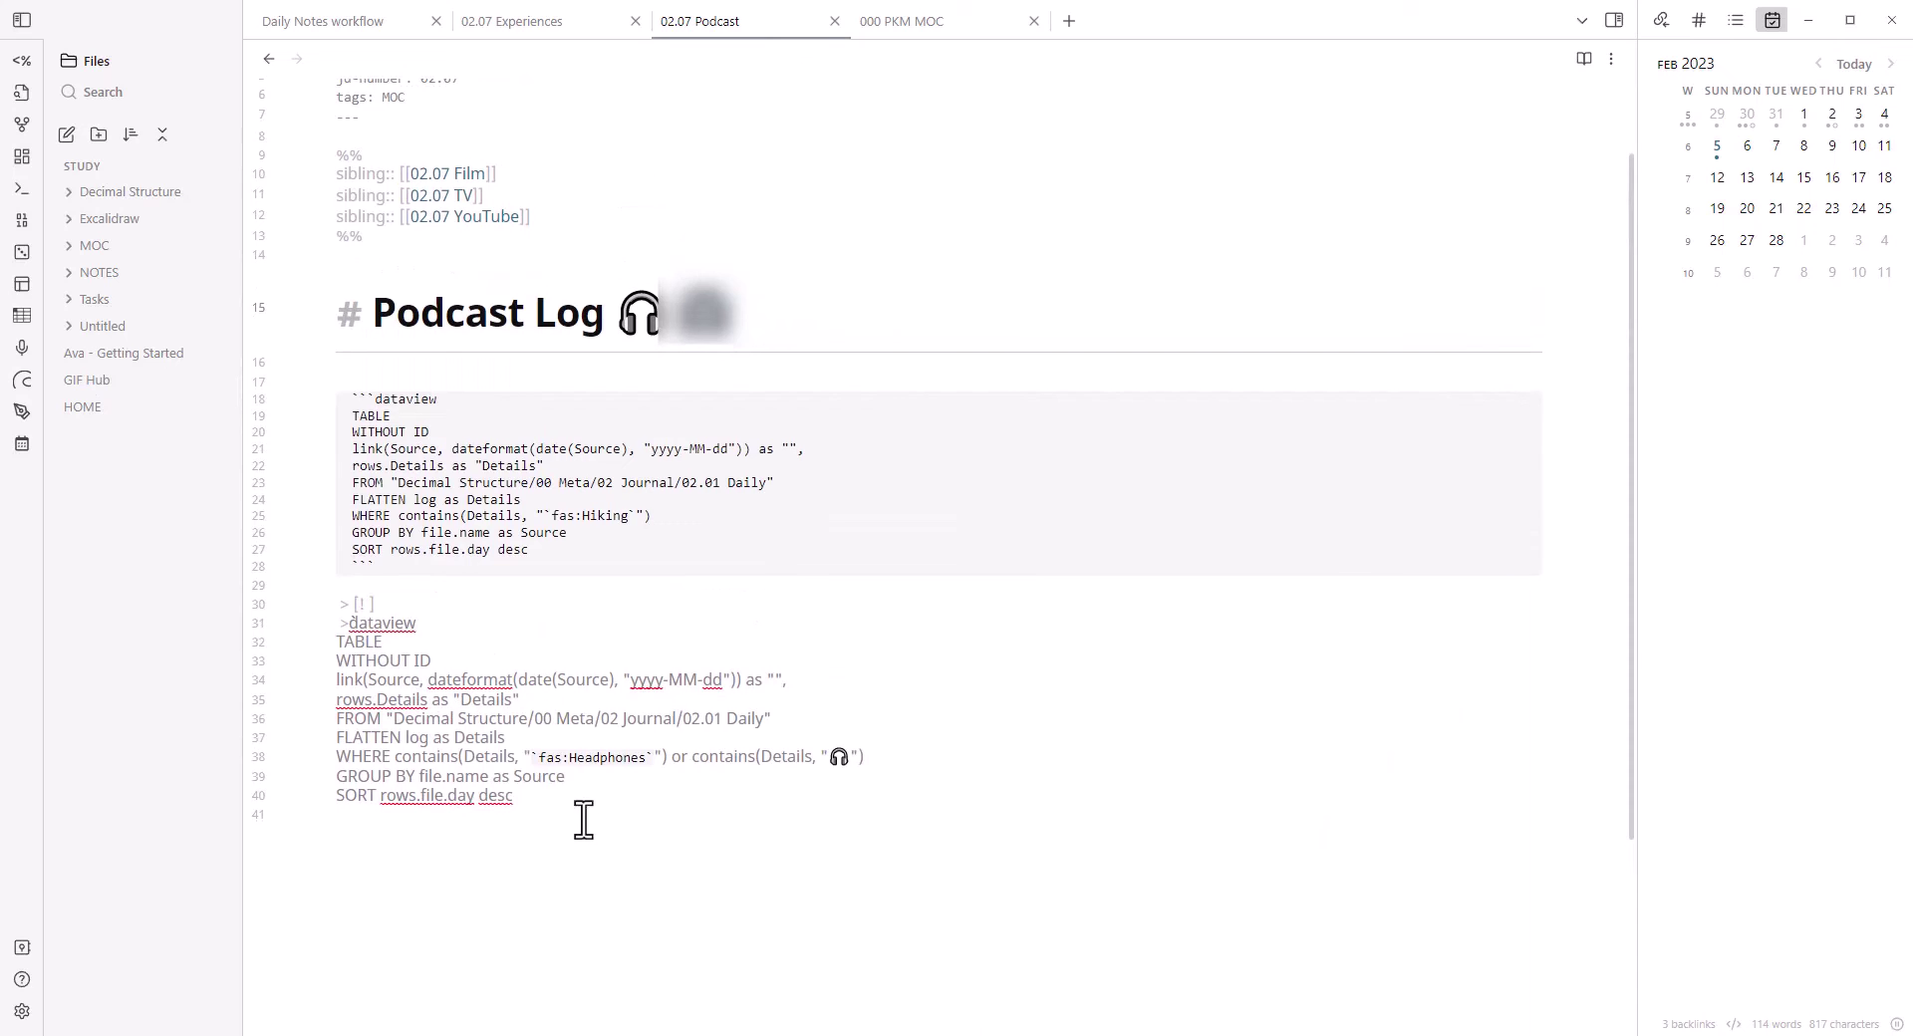
drag(581, 816, 315, 605)
click(598, 816)
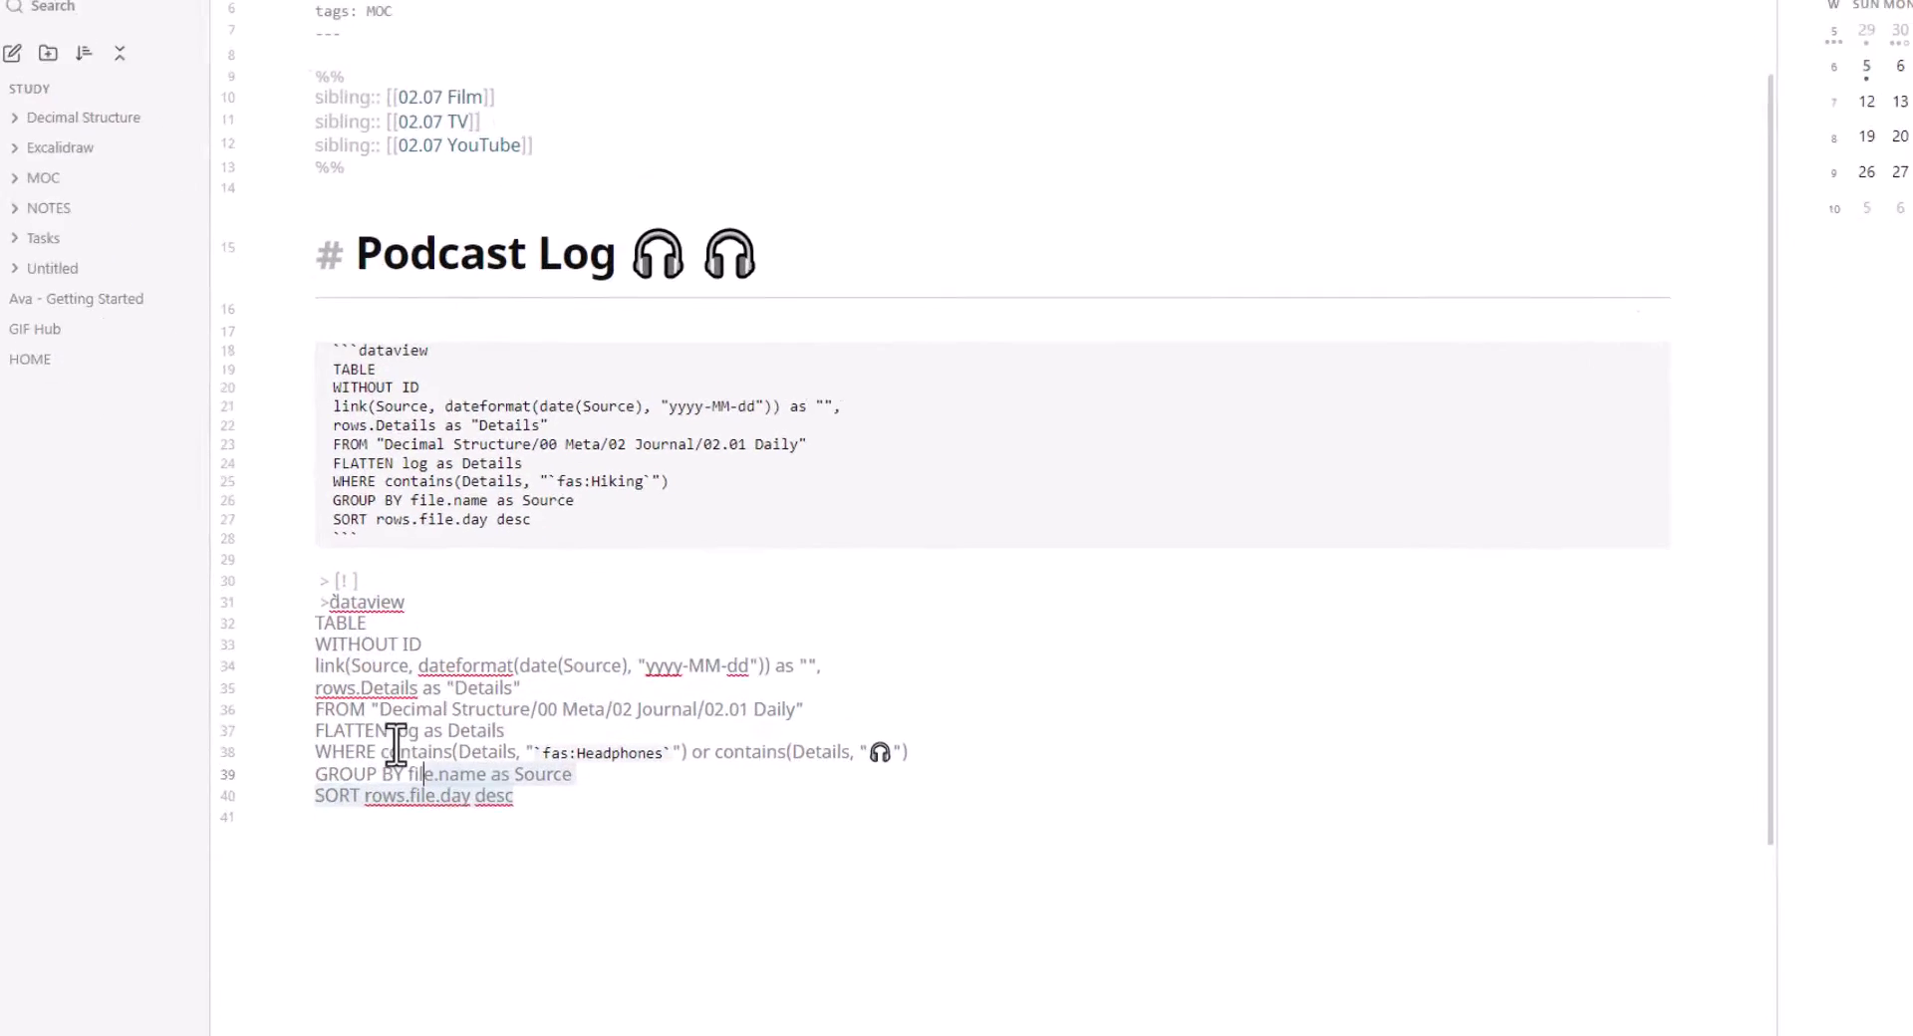
drag(881, 702, 563, 701)
key(ctrl+c)
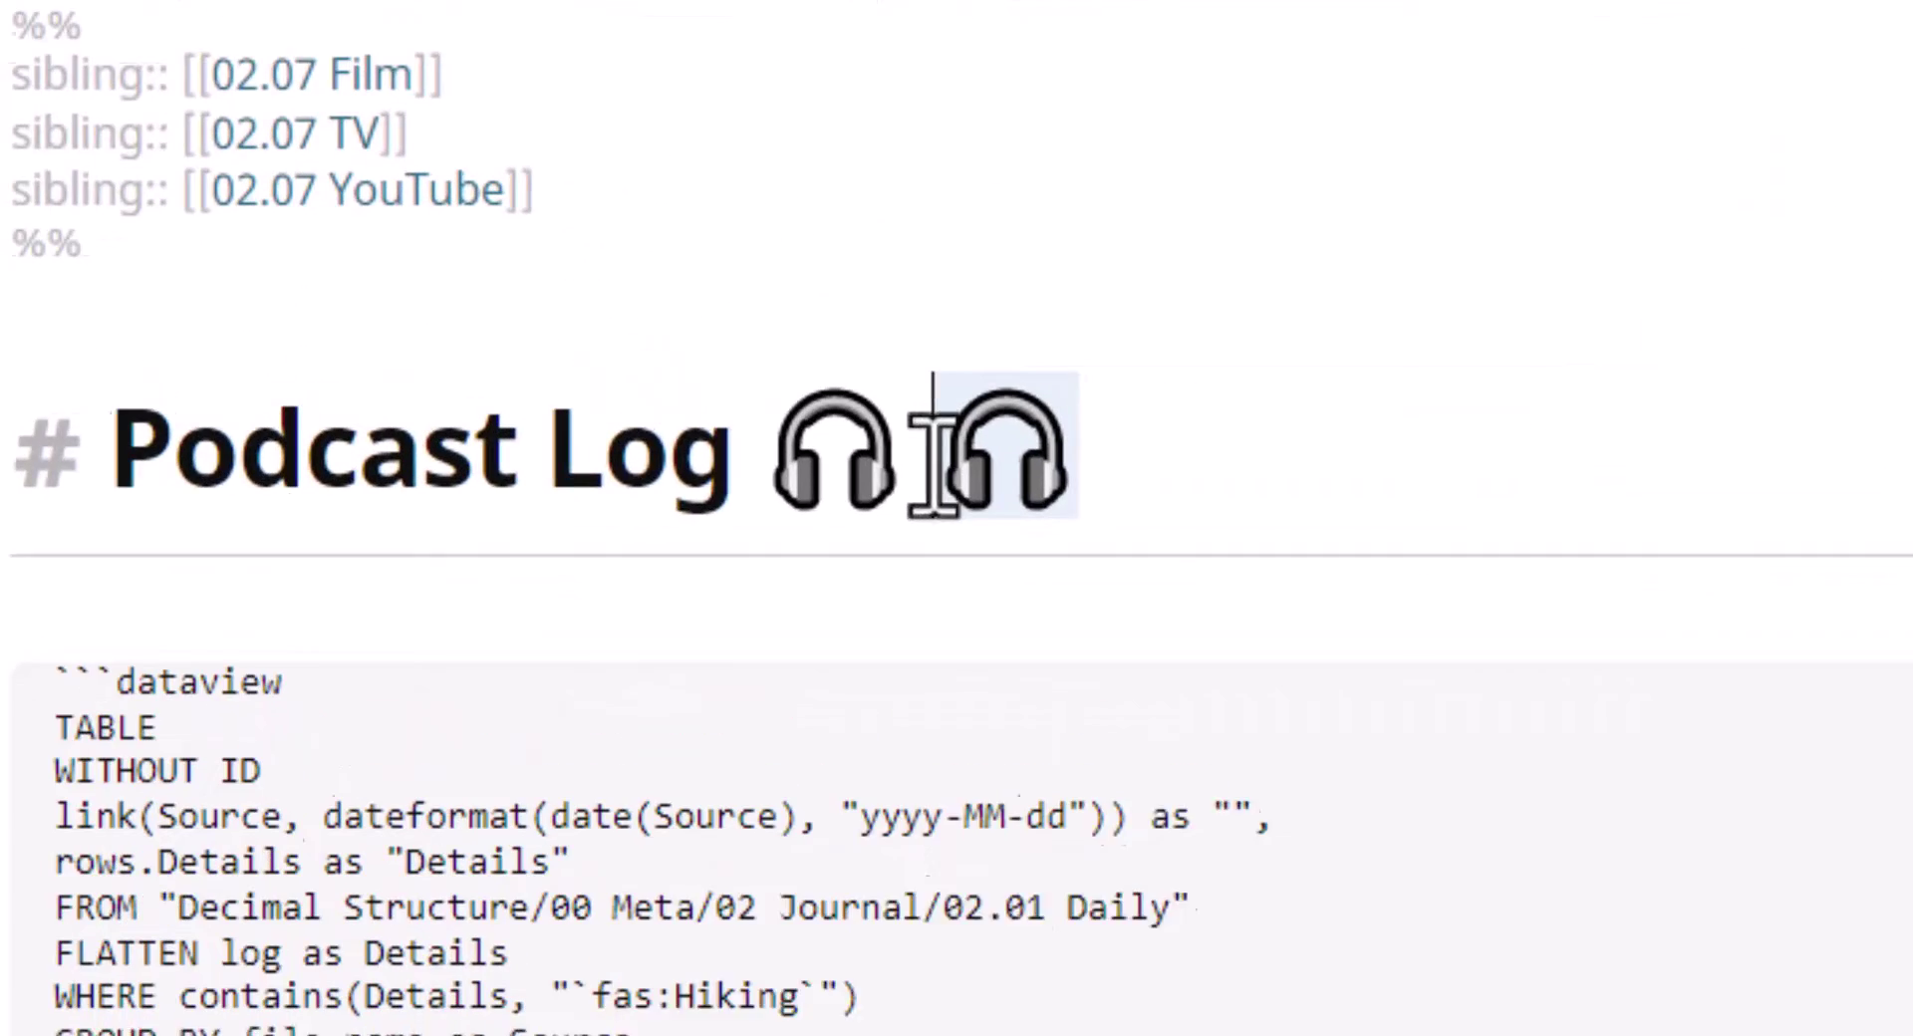
click(653, 774)
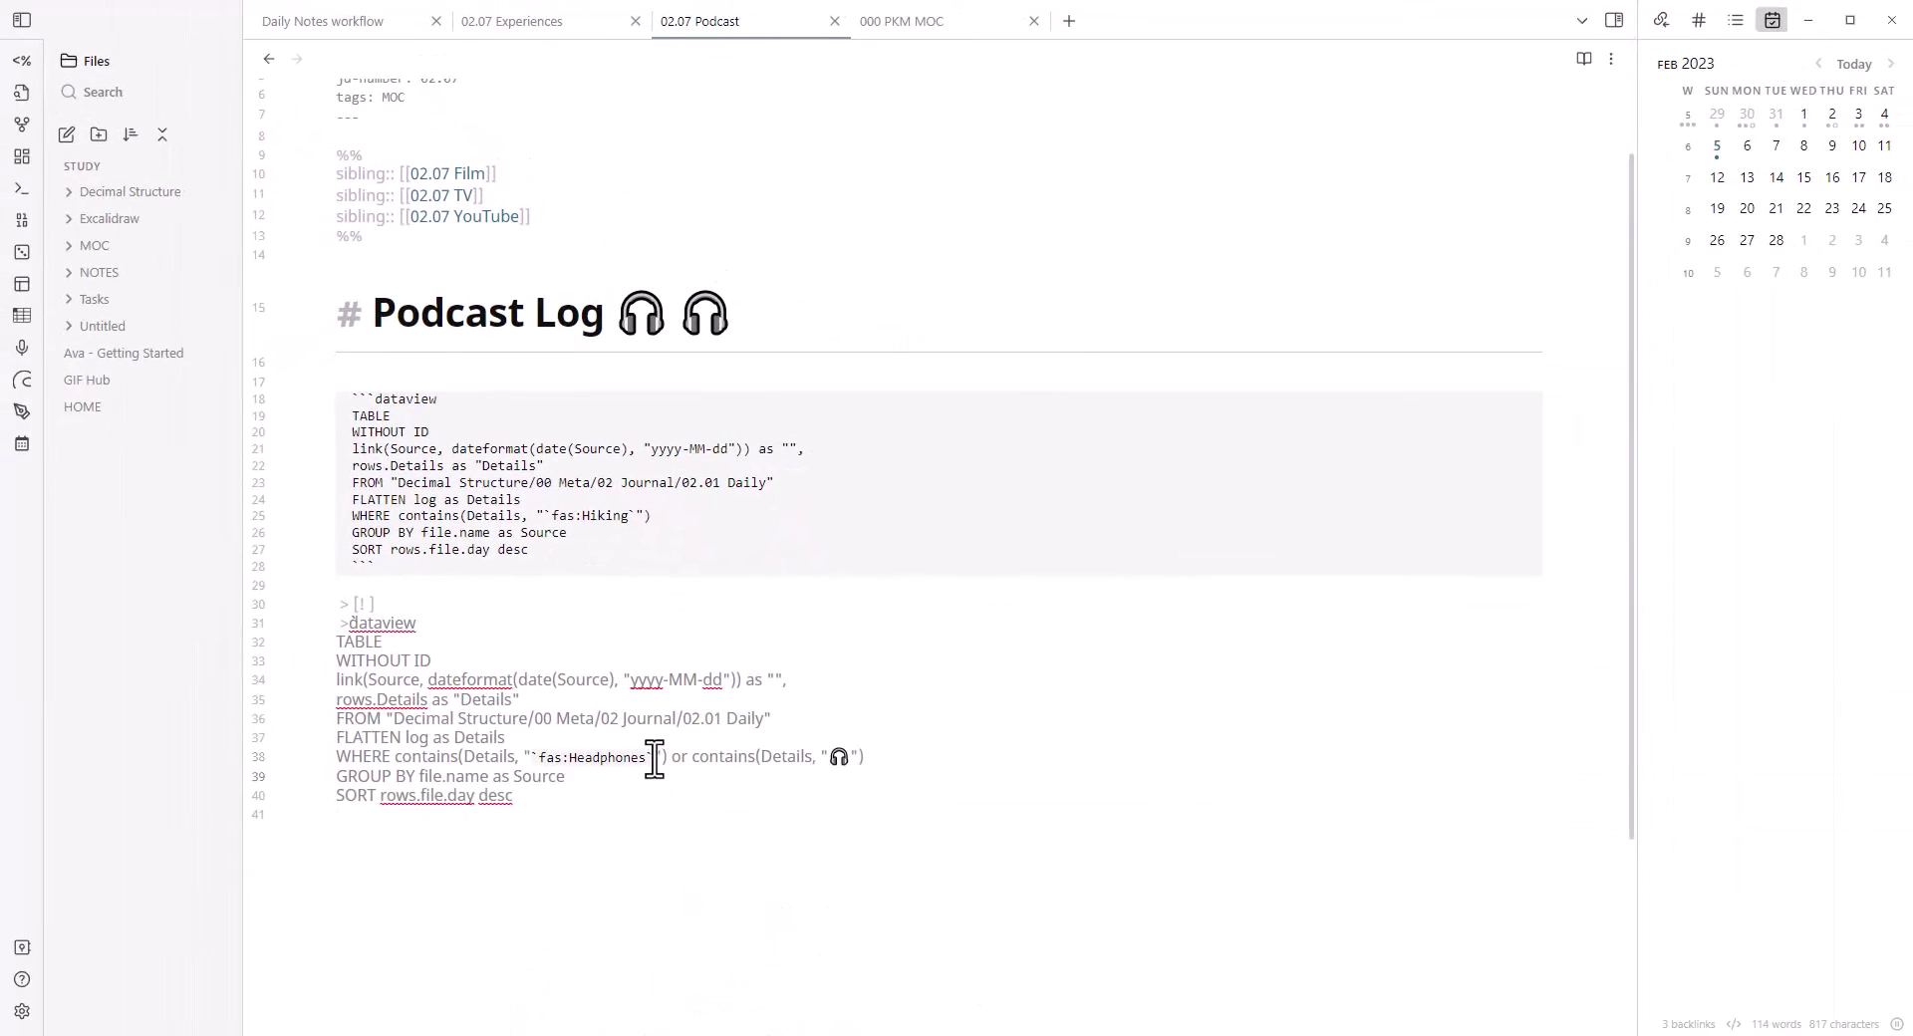
- Copy the `fas:Headphones` code from the second query's WHERE line and return to Visual Studio Code
drag(654, 757, 563, 762)
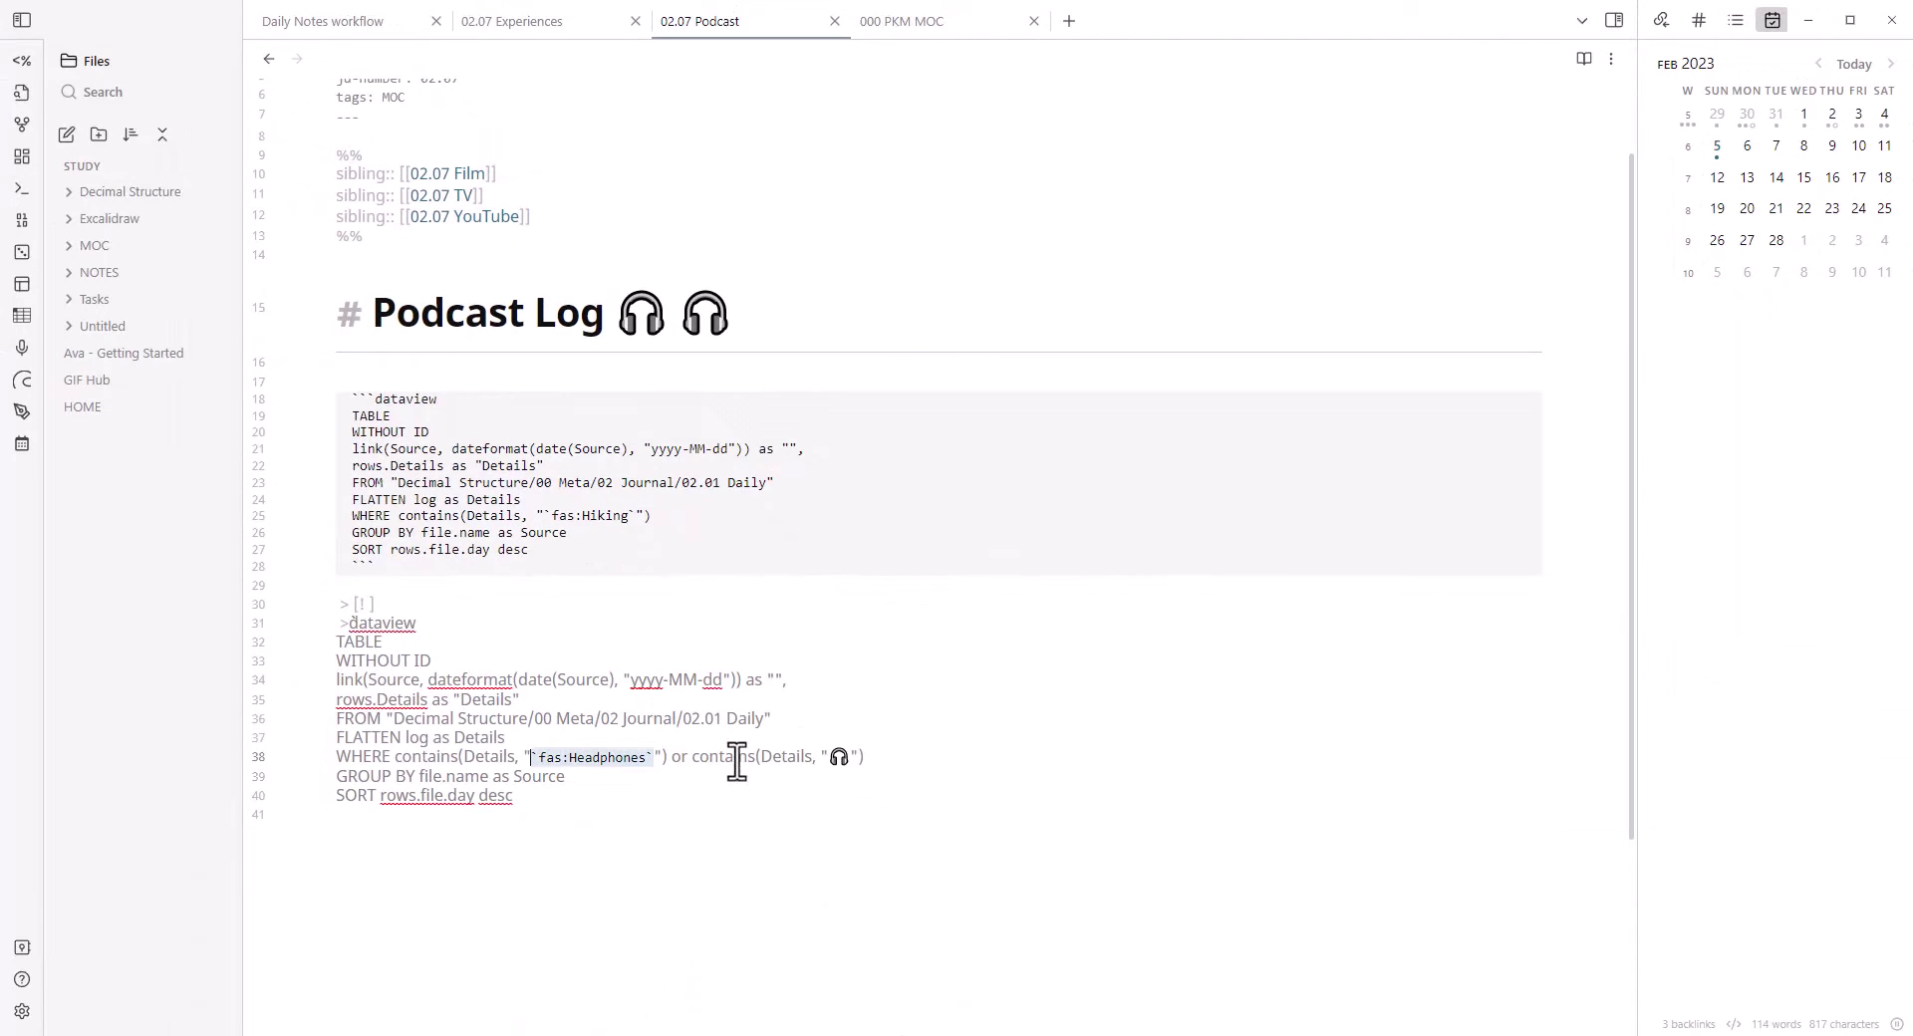
click(861, 754)
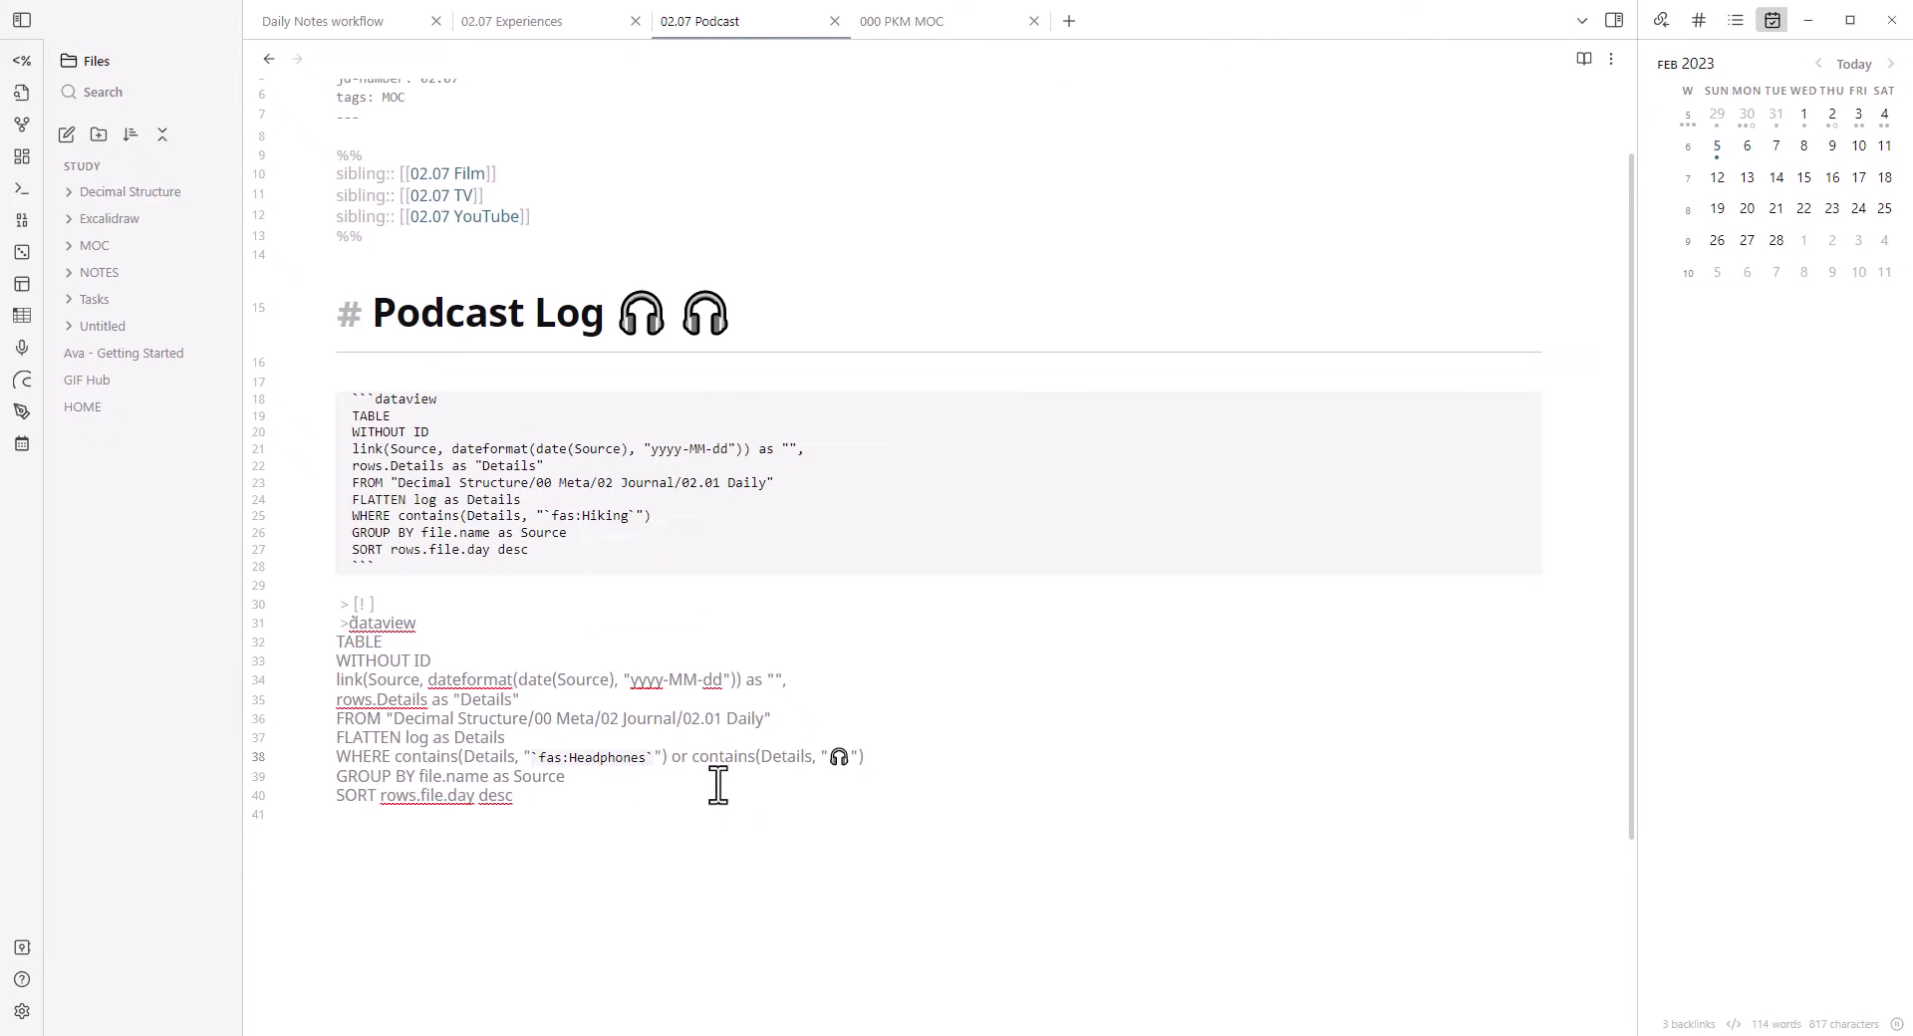
double_click(484, 339)
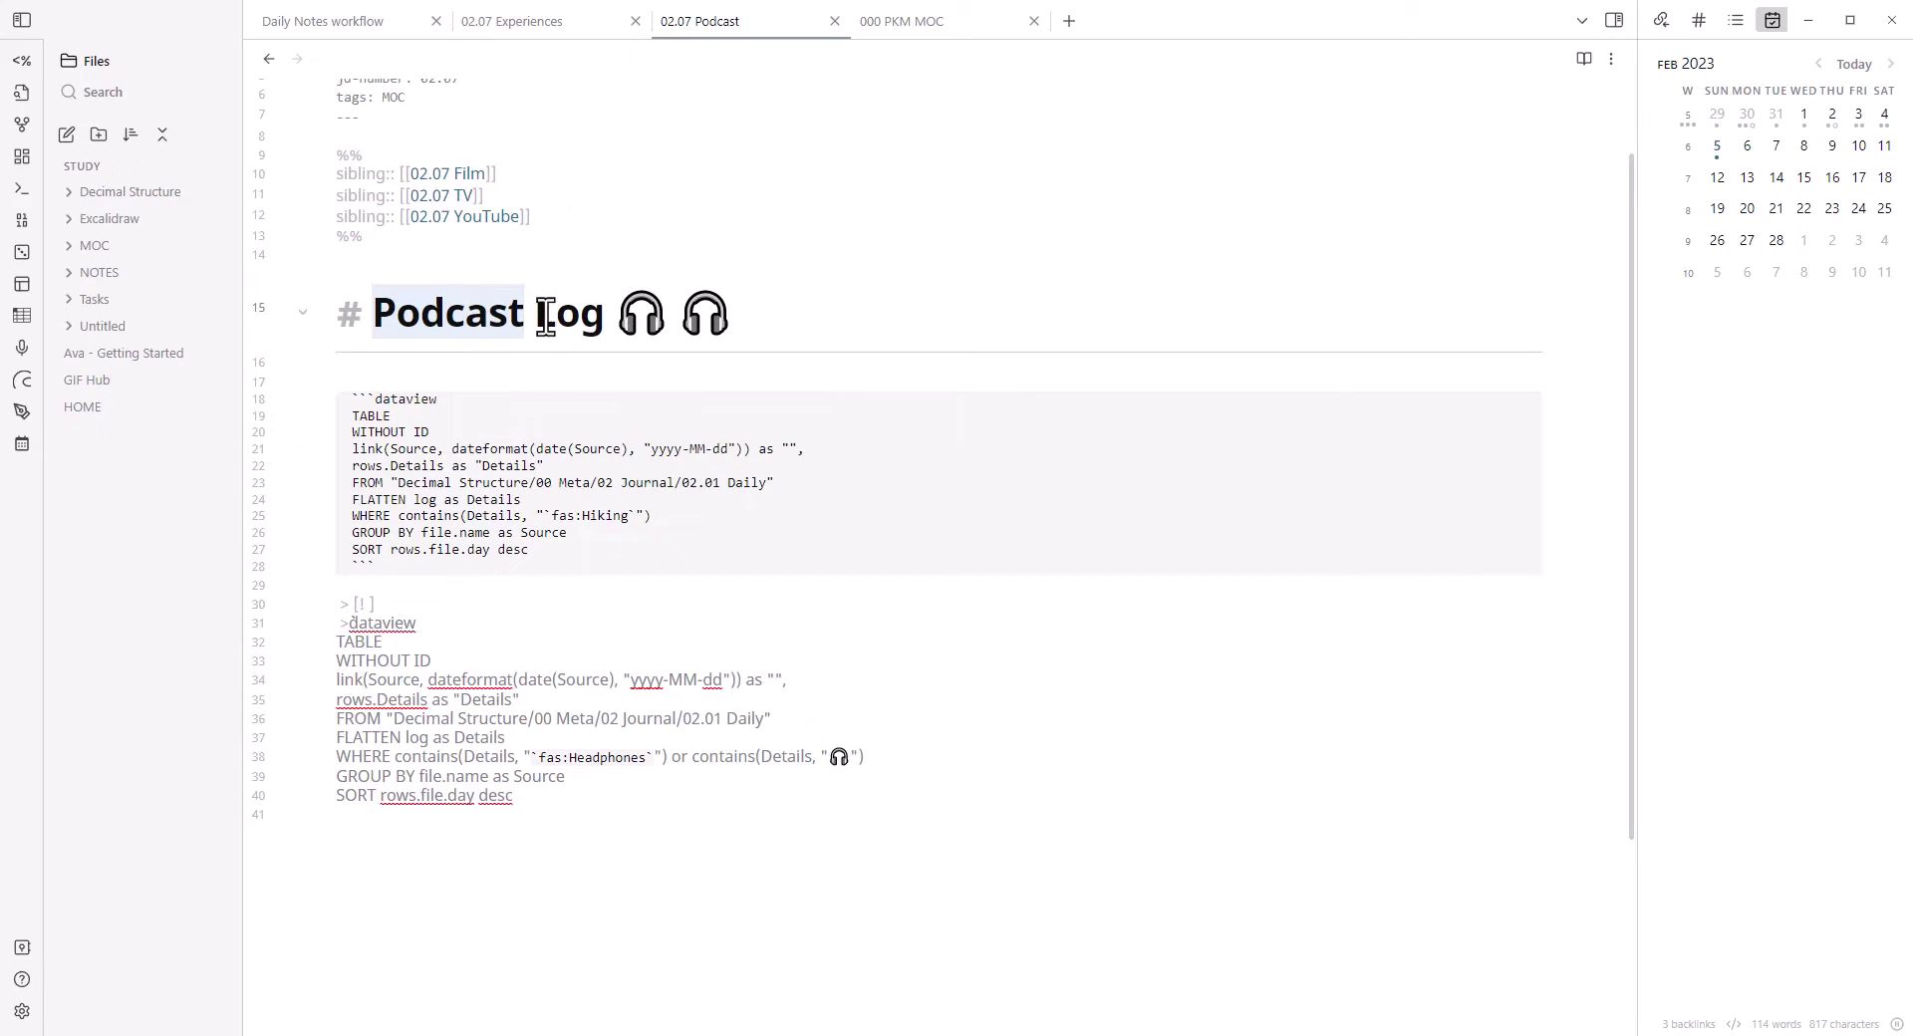
key(Right)
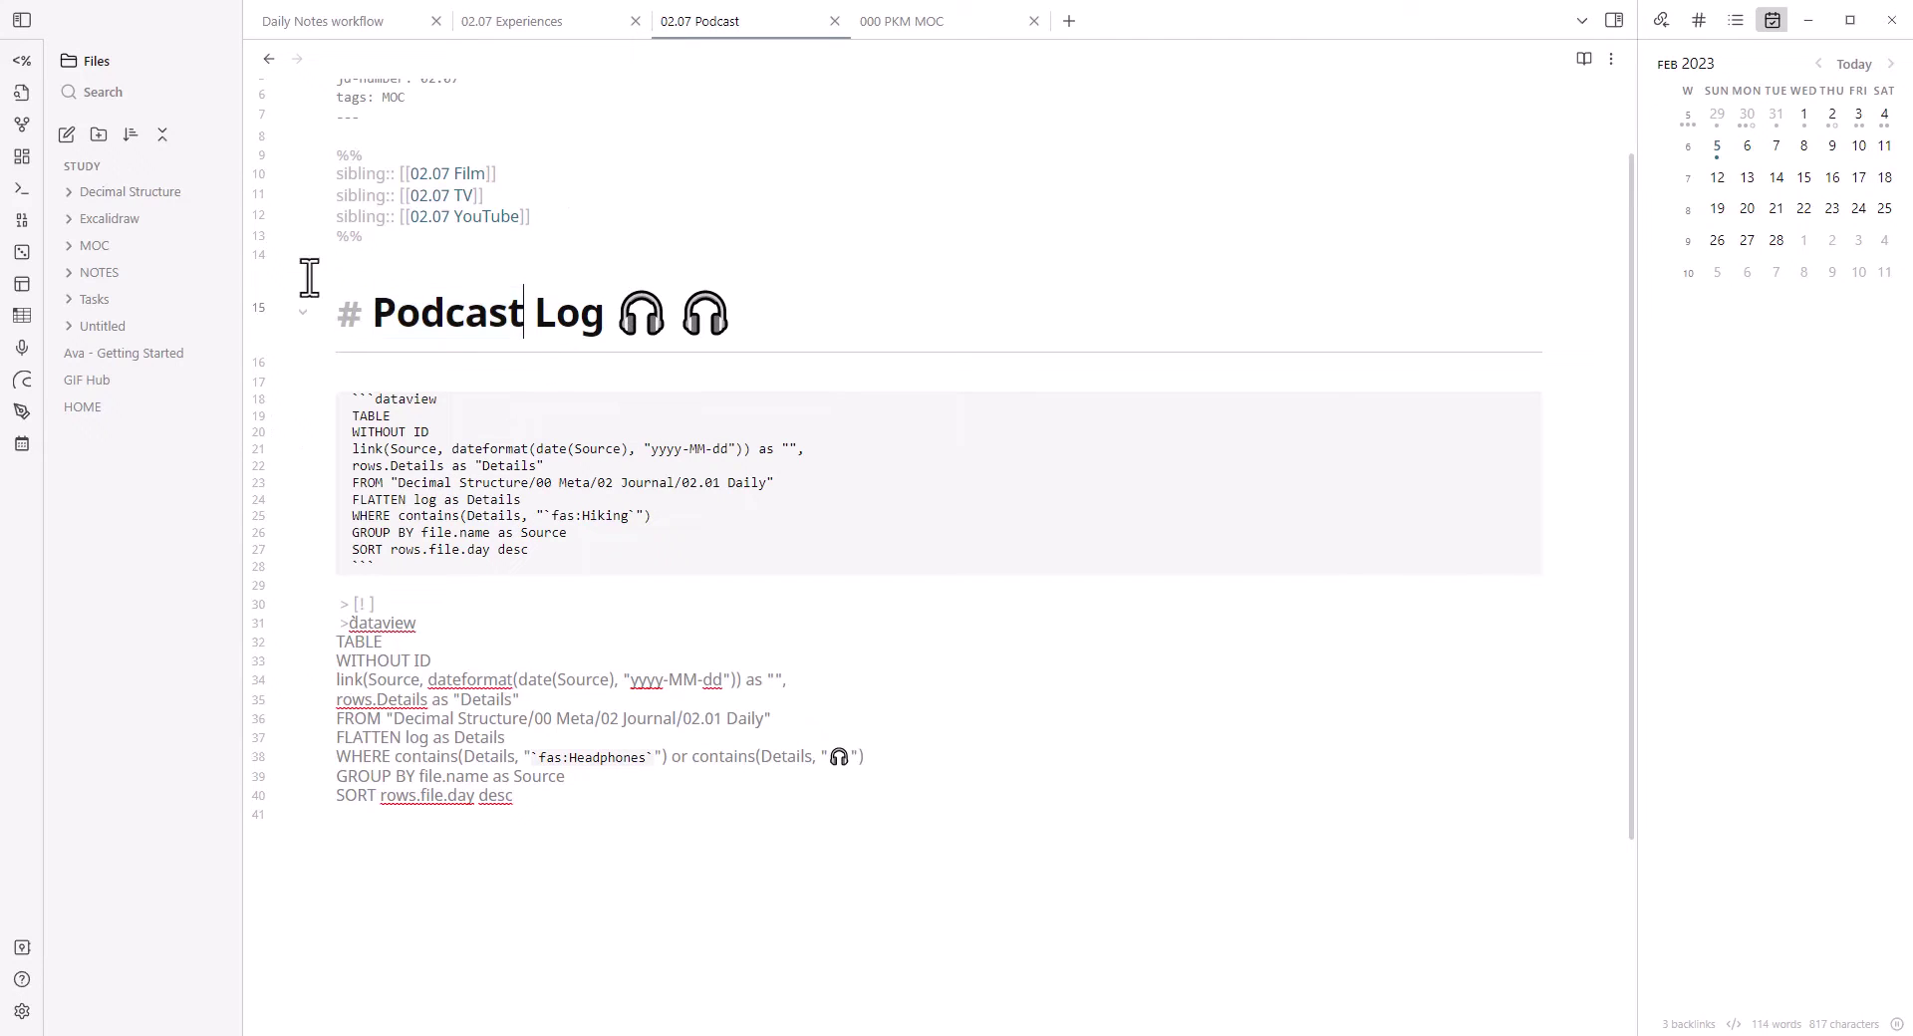
click(1810, 18)
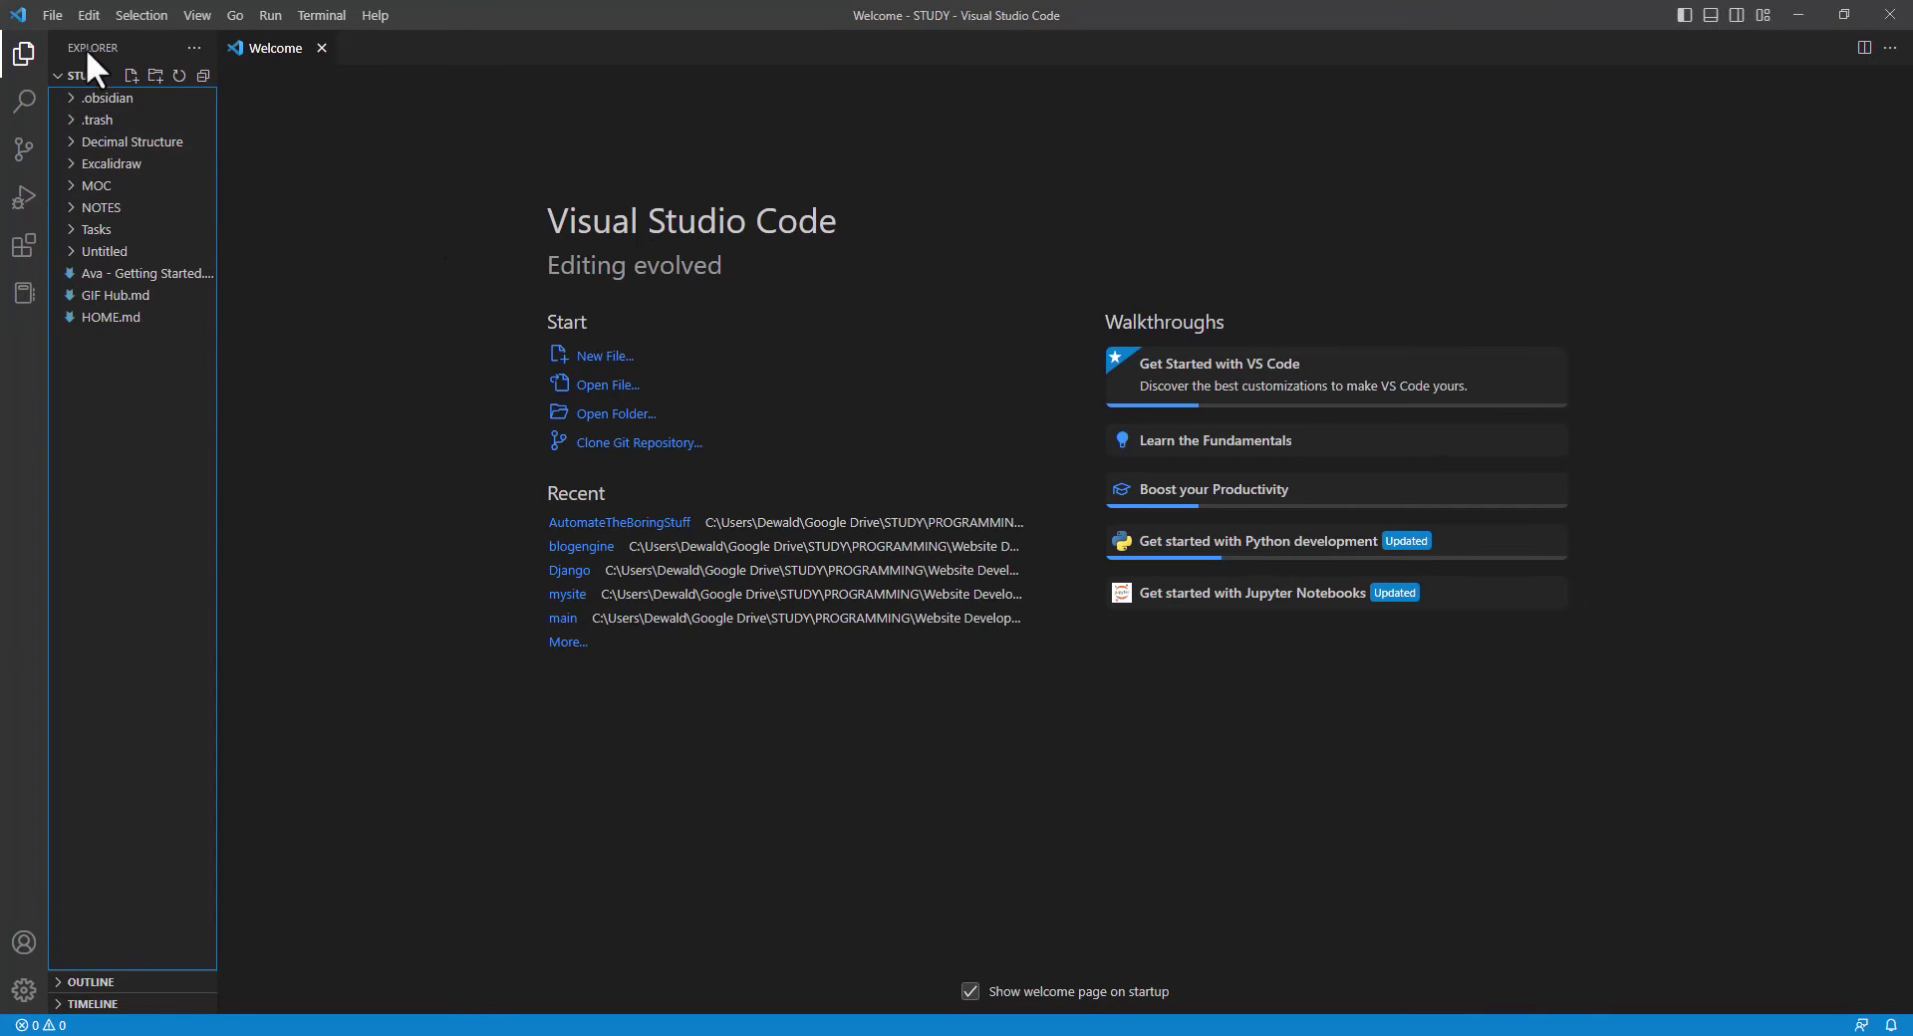
- Search the whole vault for `fas:Headphones` with Replace in Files, widen the search pane and look through the matches
click(89, 15)
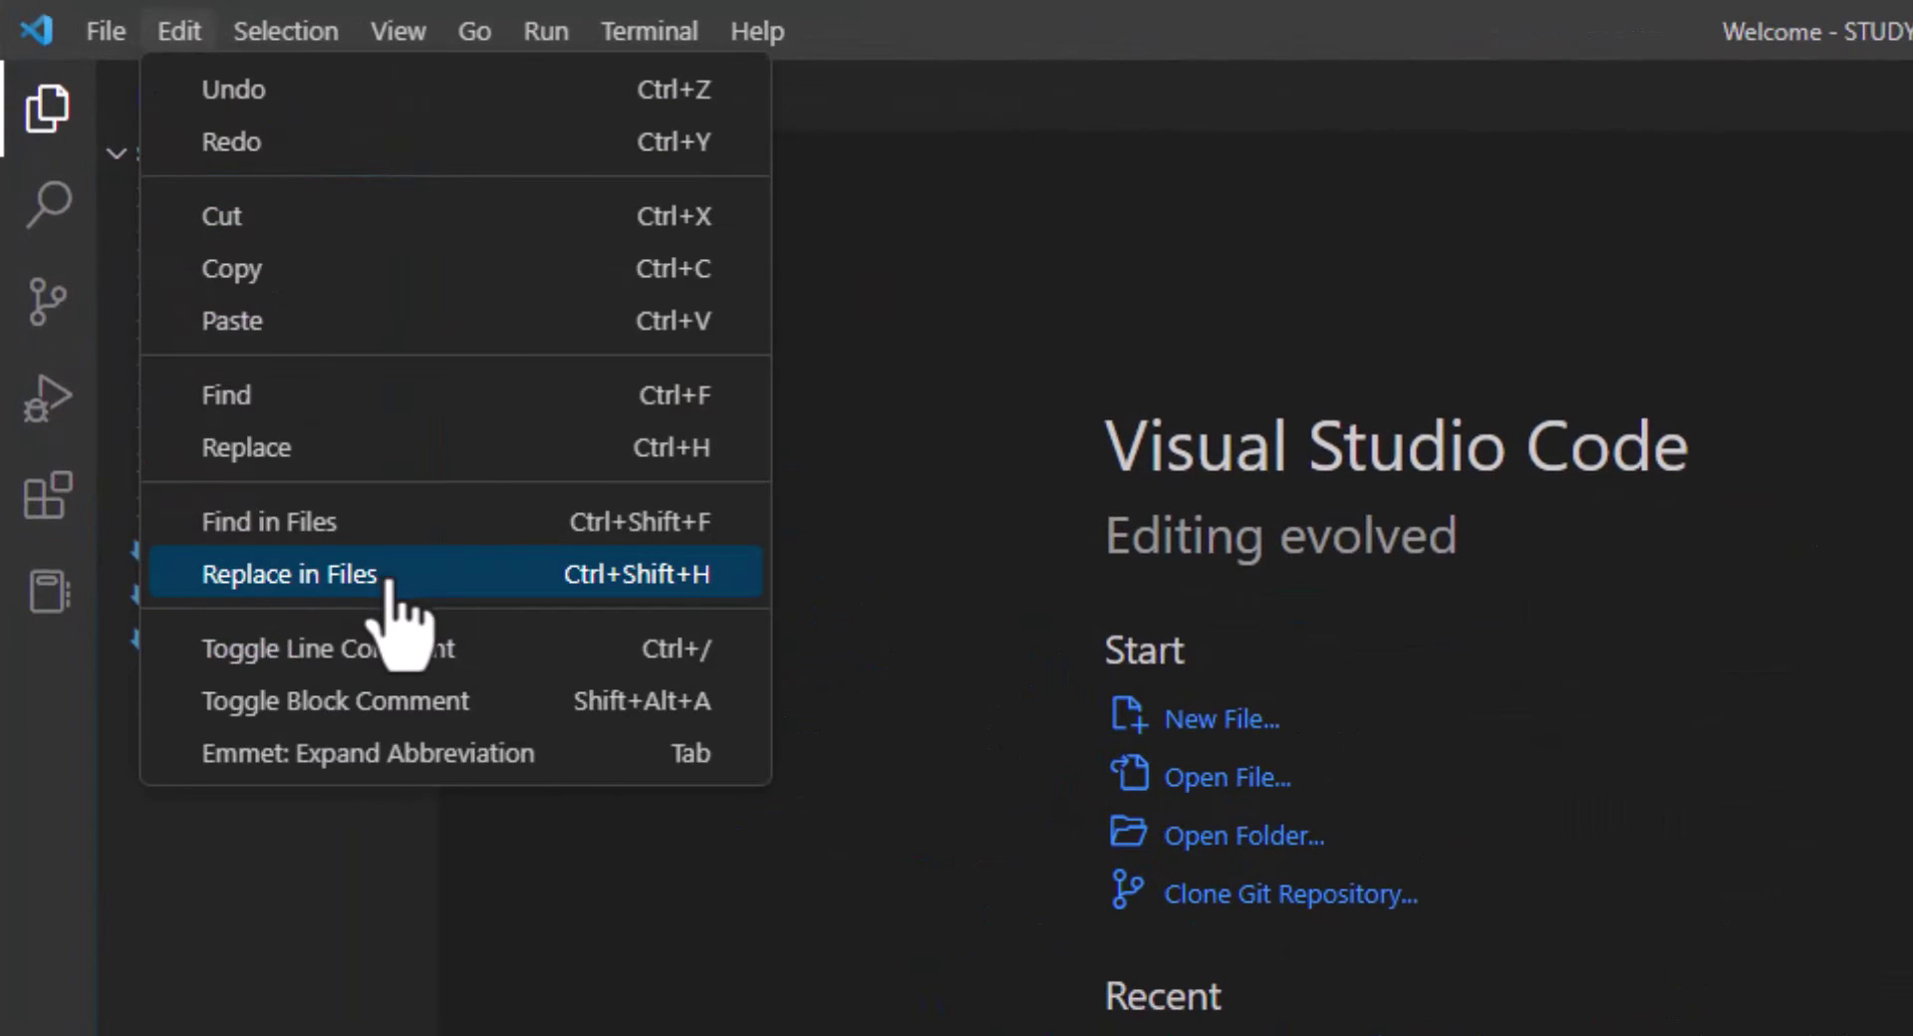
click(391, 588)
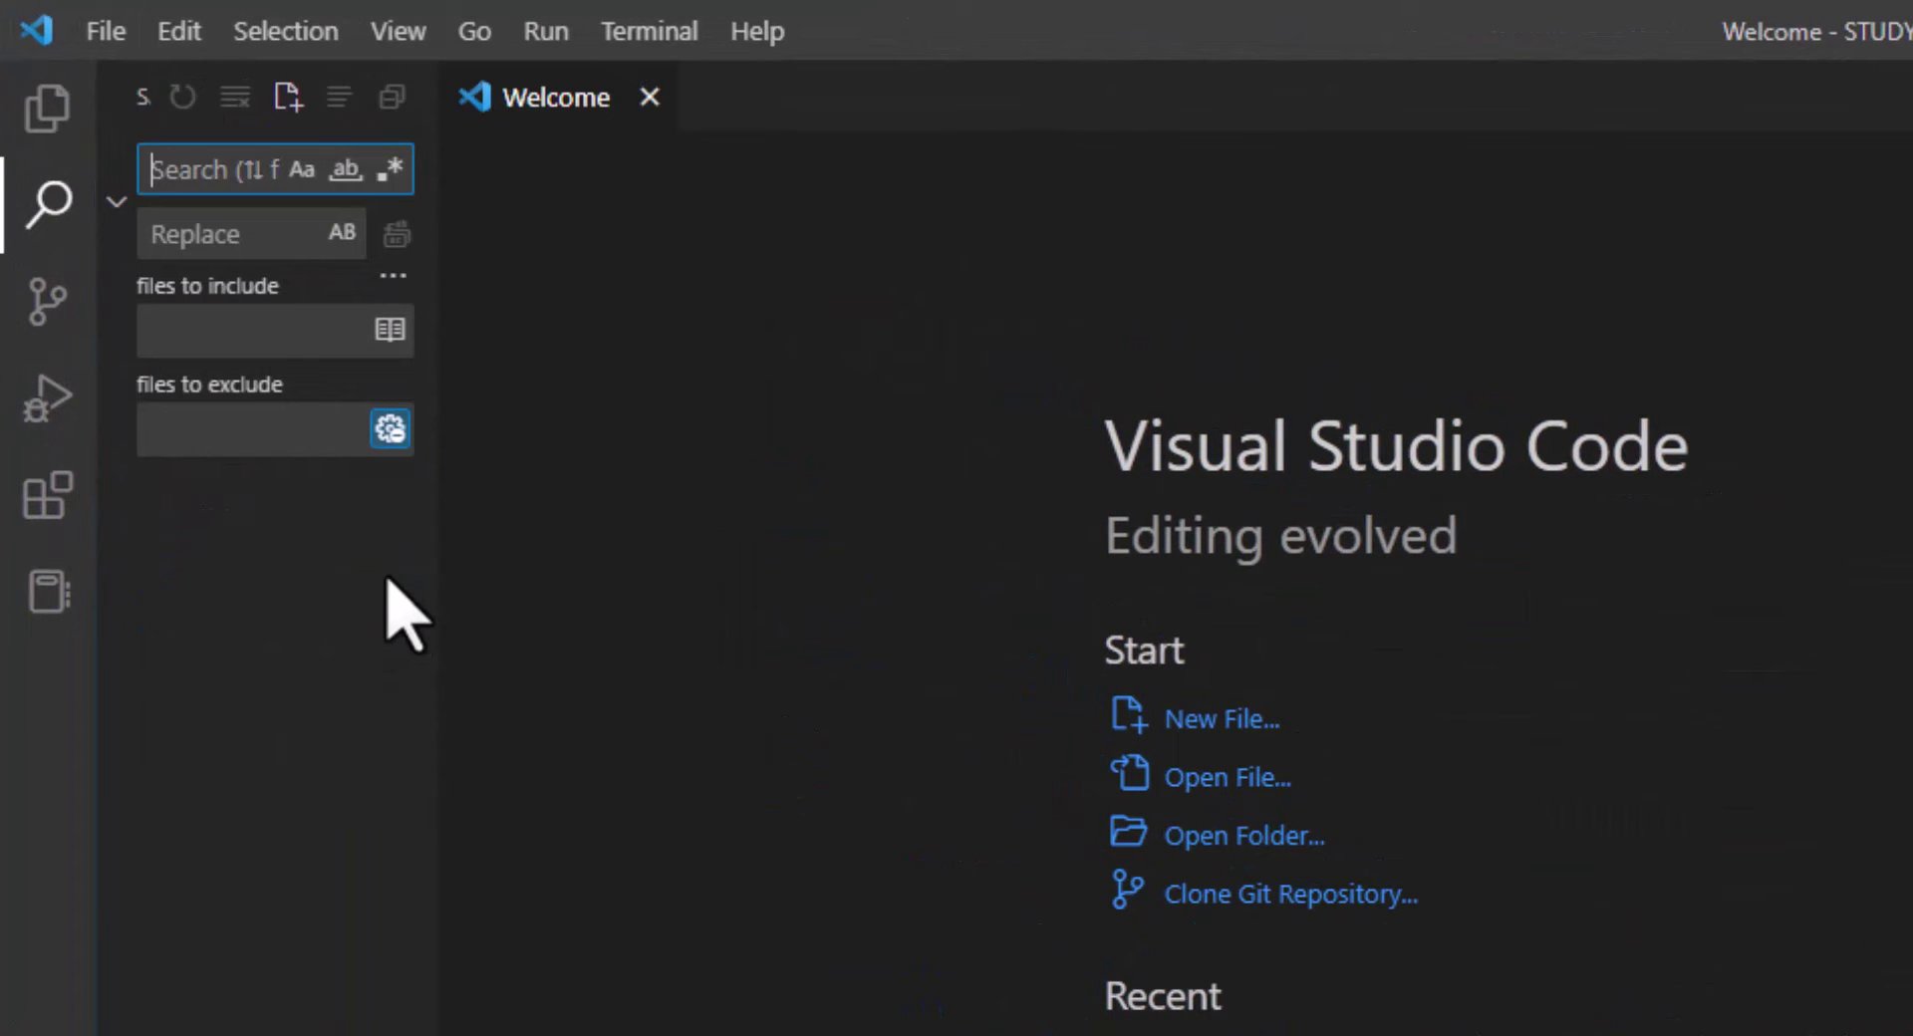
right_click(246, 546)
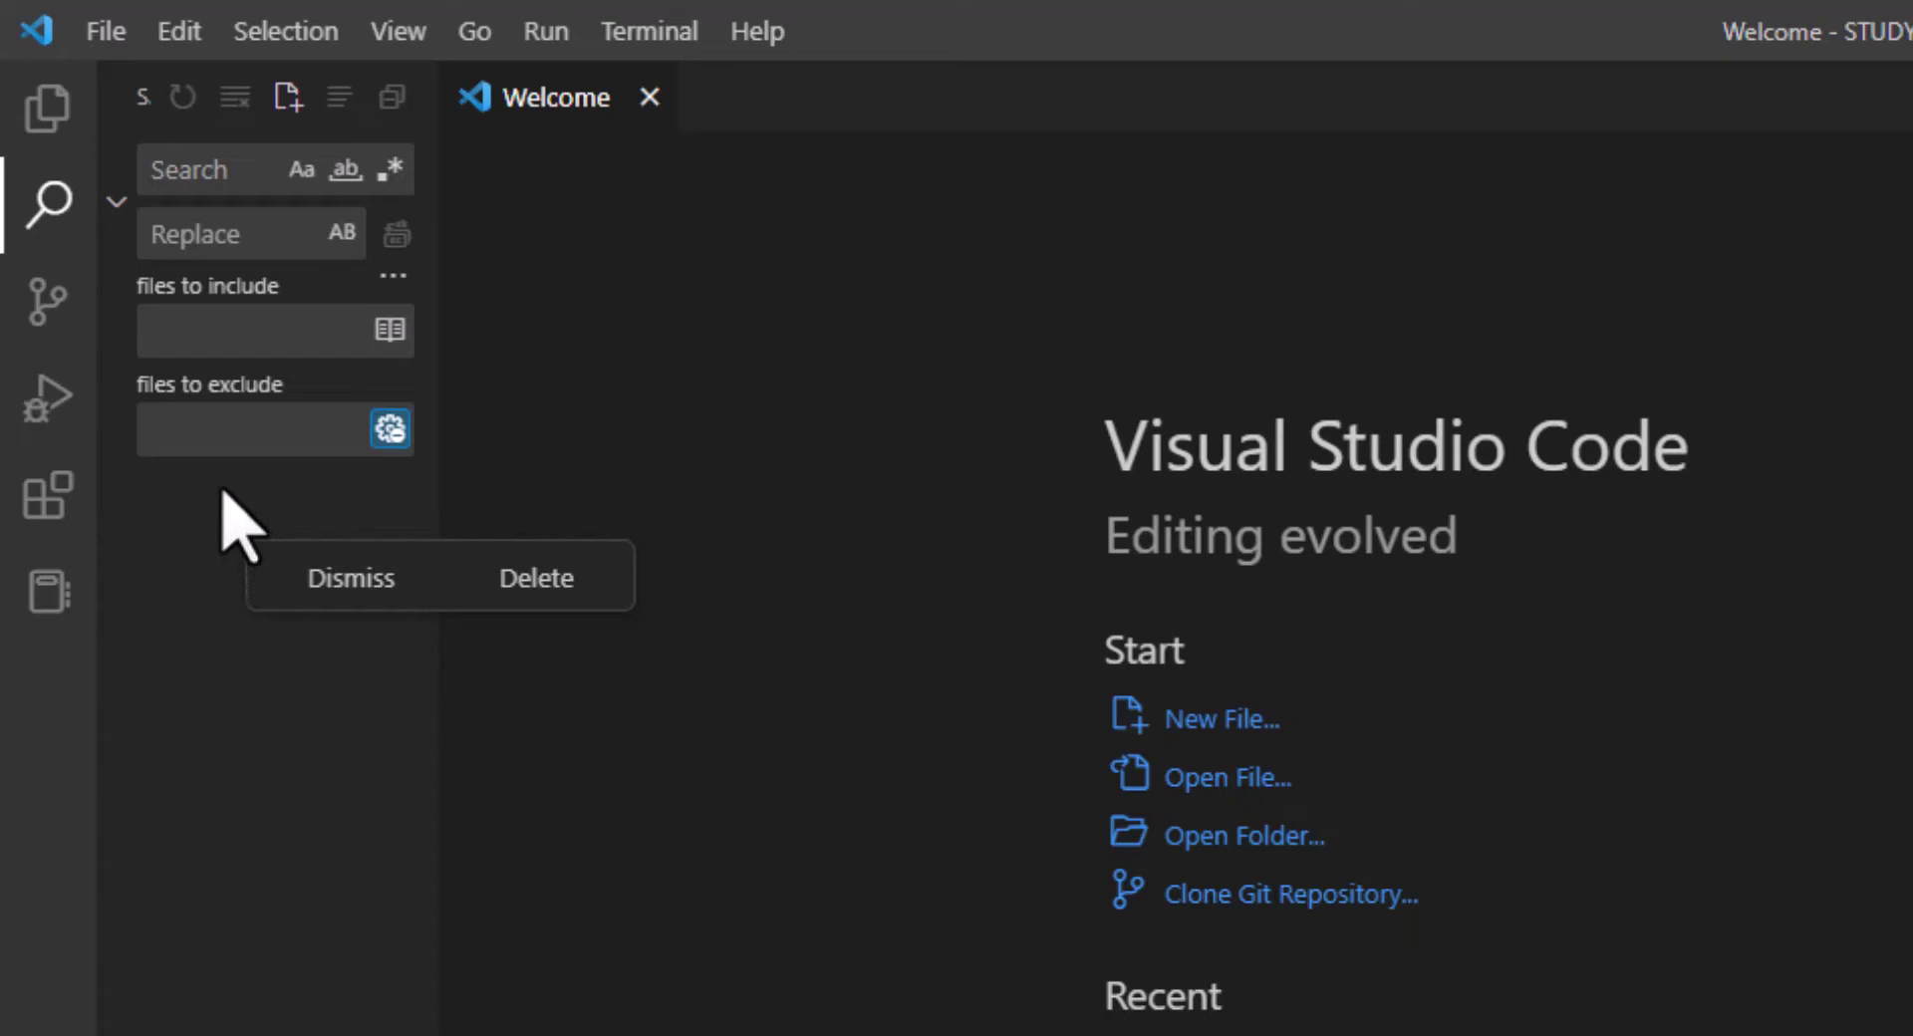
click(265, 187)
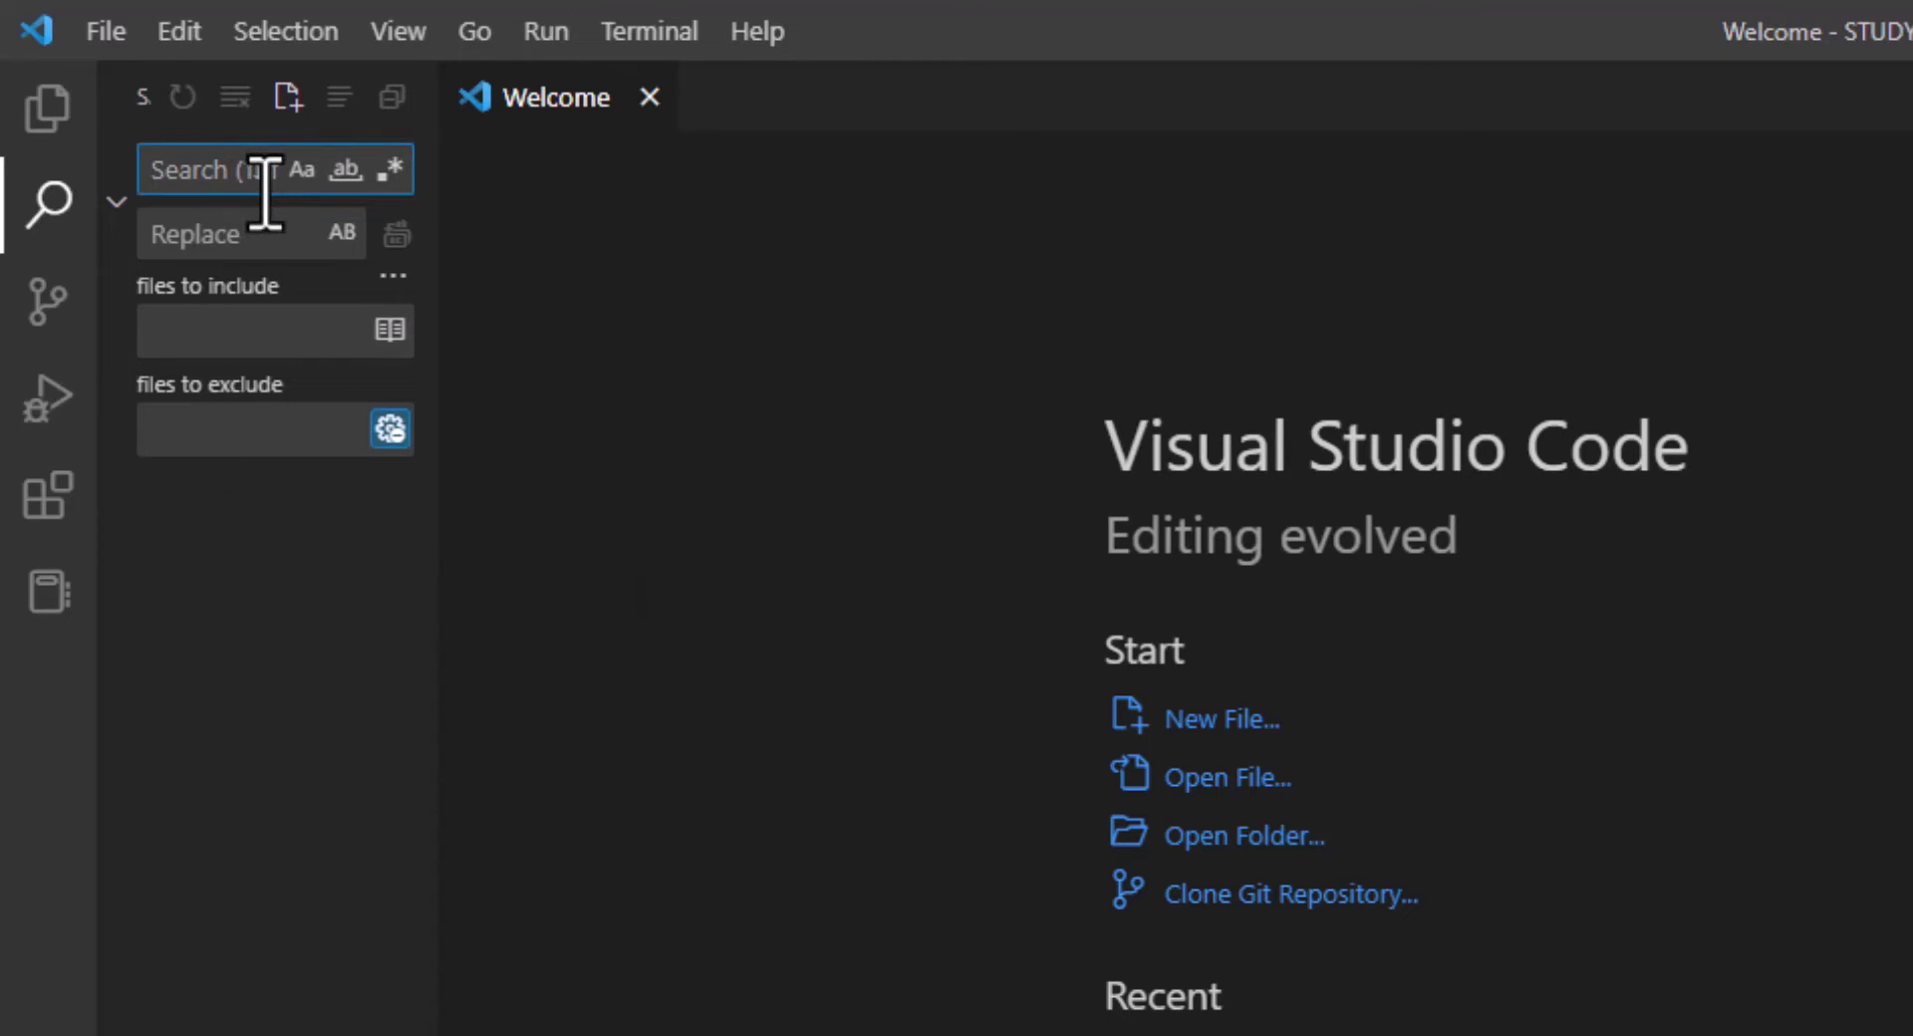
key(ctrl+v)
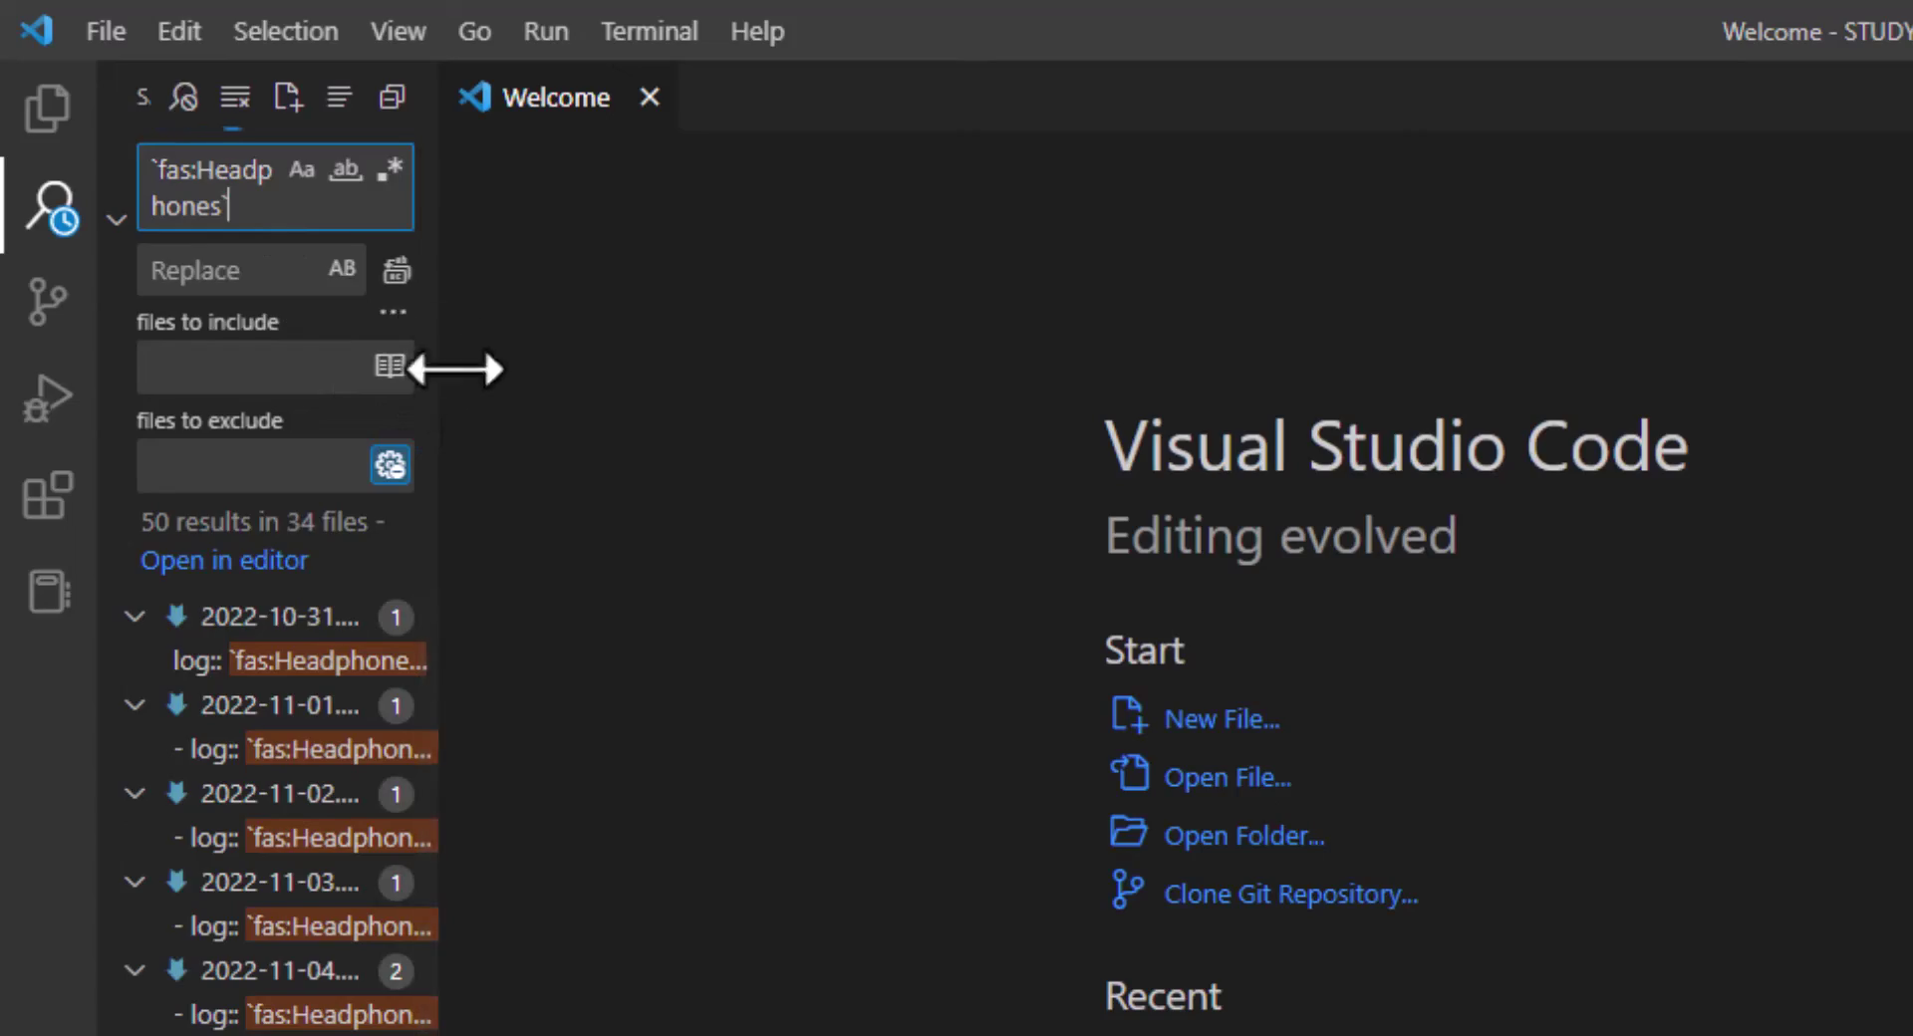
drag(454, 368, 1903, 368)
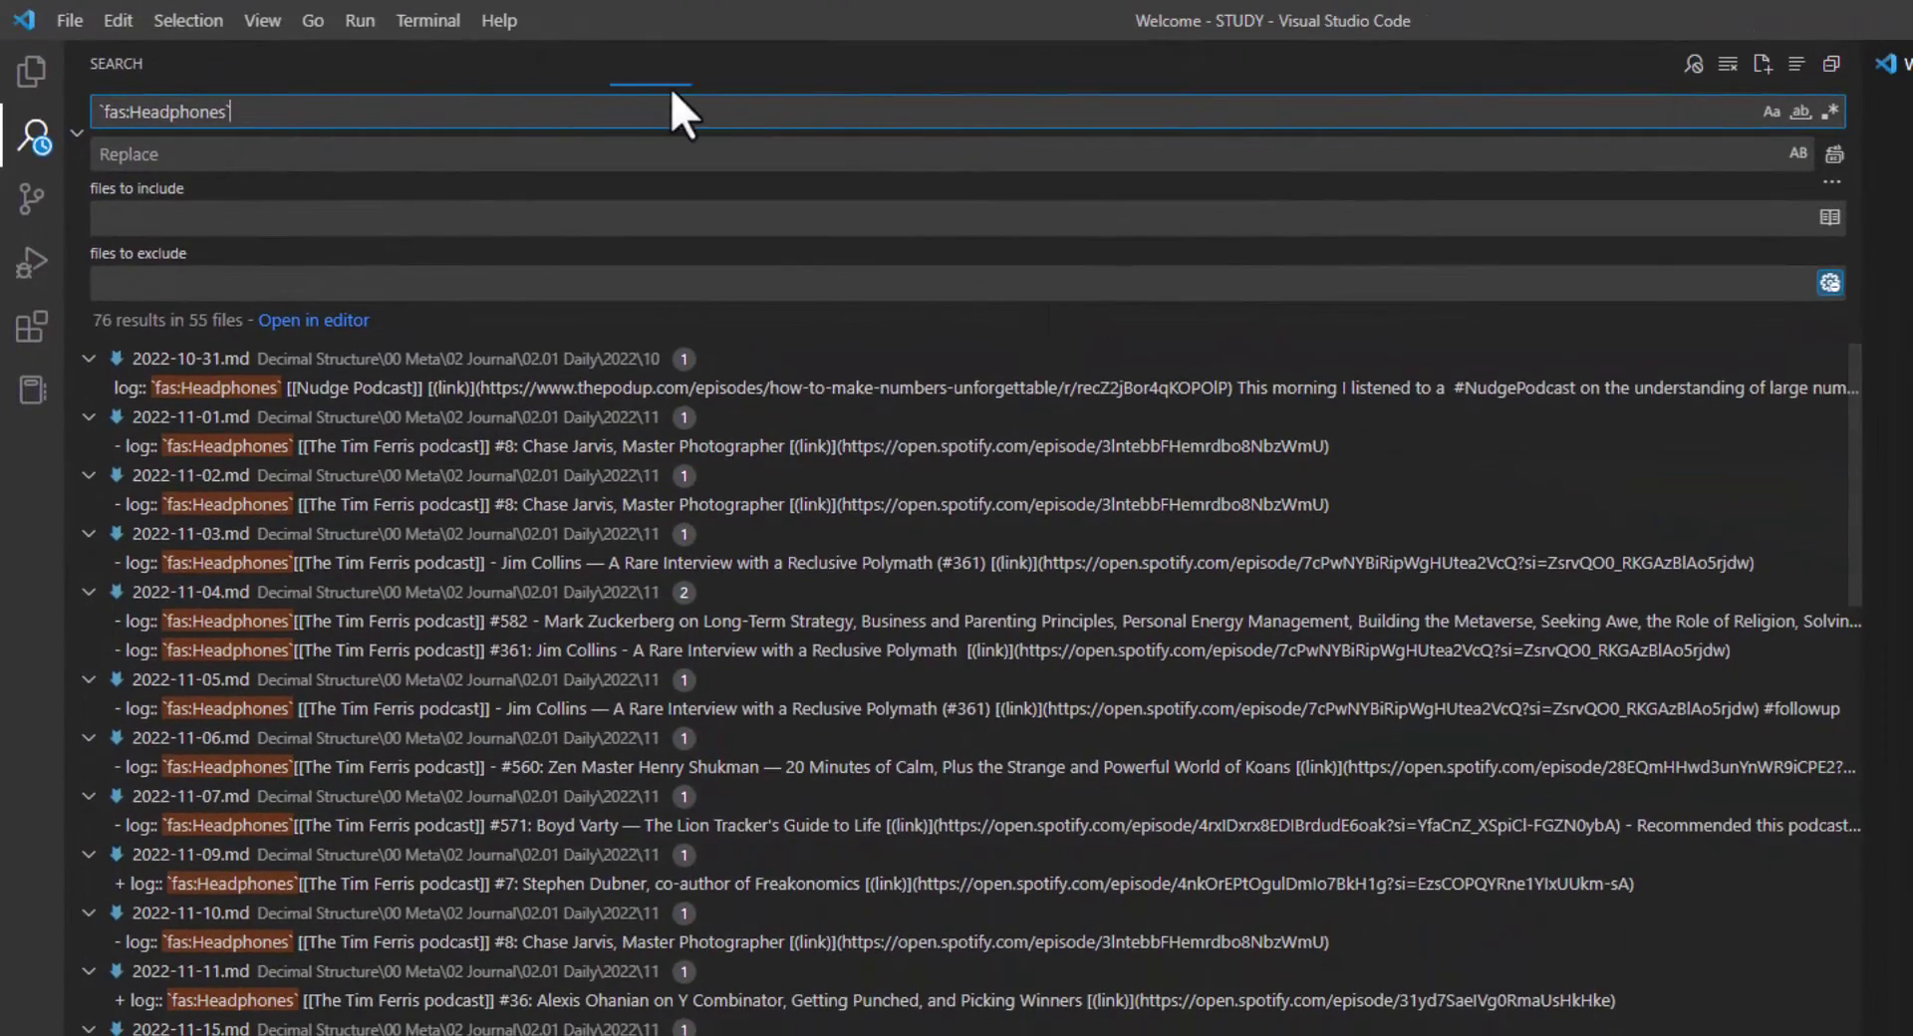
scroll(325, 628, down, 6)
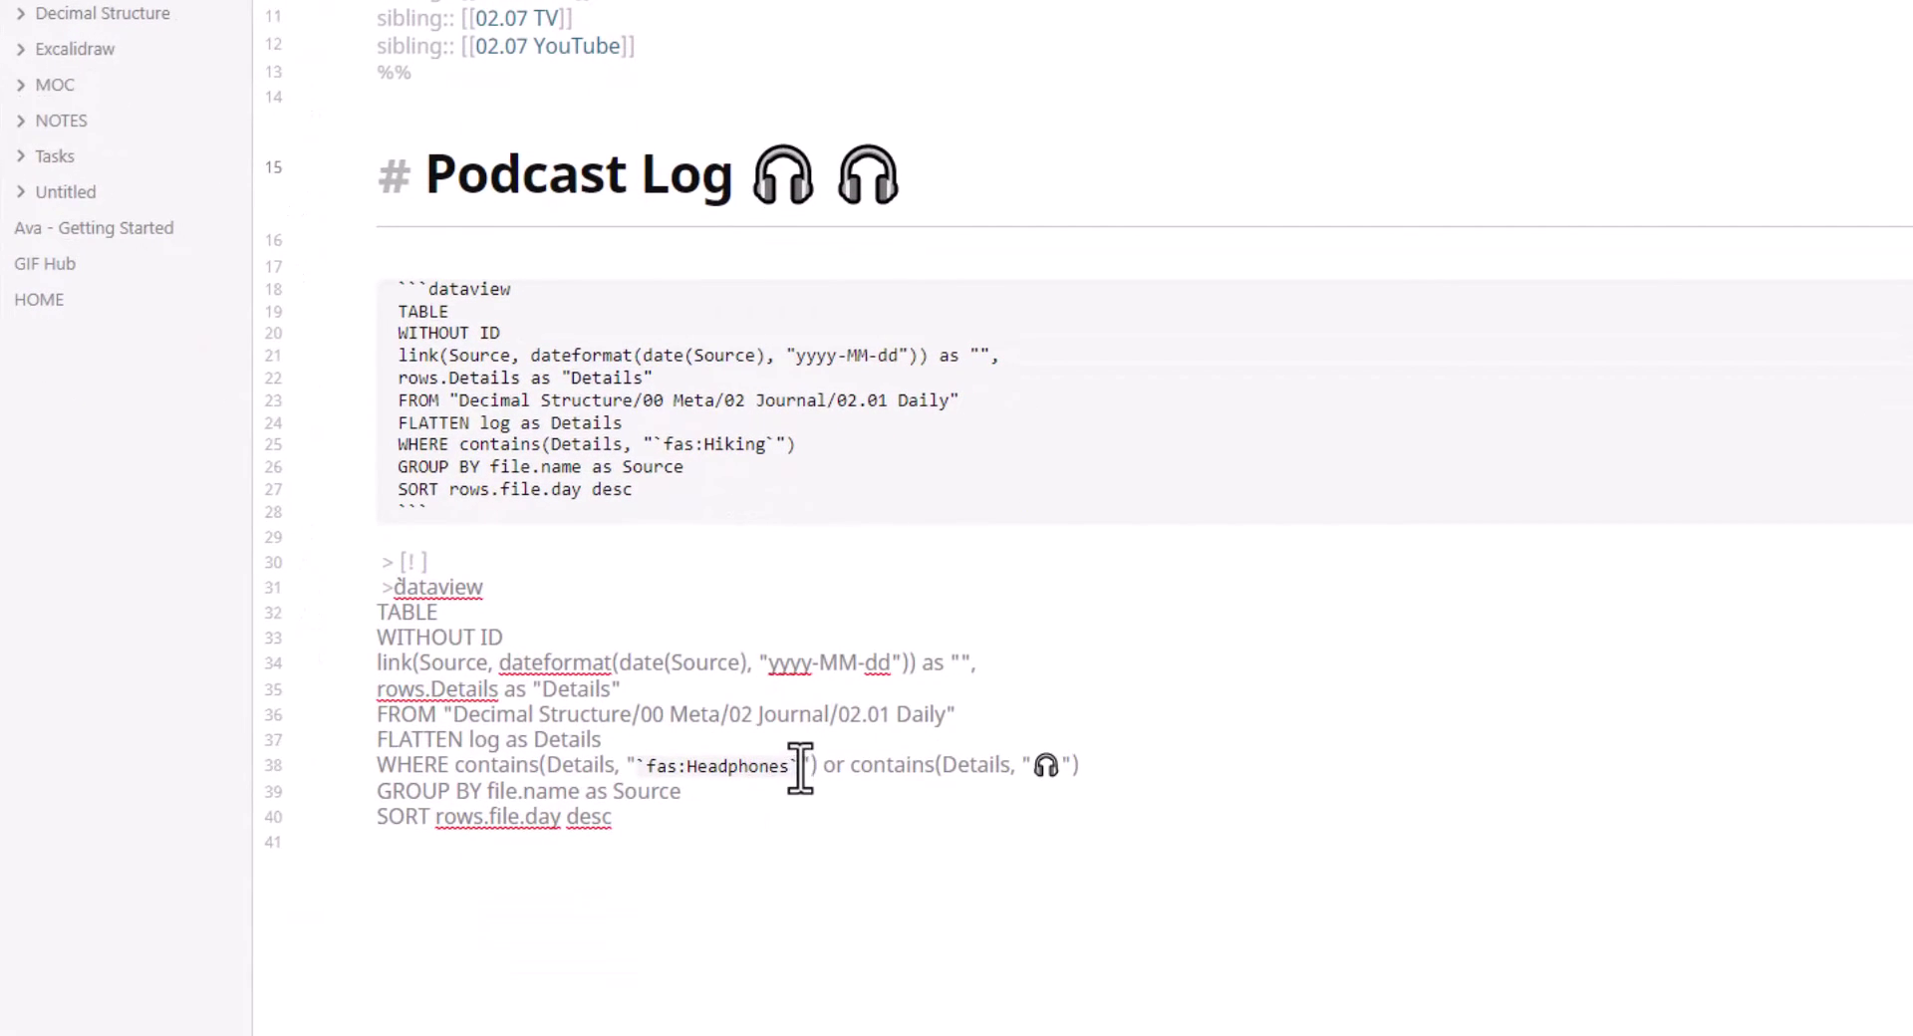
- Switch to Obsidian, copy `fas:Headphones` from the second query's WHERE line and view the Emoji Toolbar plugin's settings
drag(801, 767, 638, 766)
key(ctrl+c)
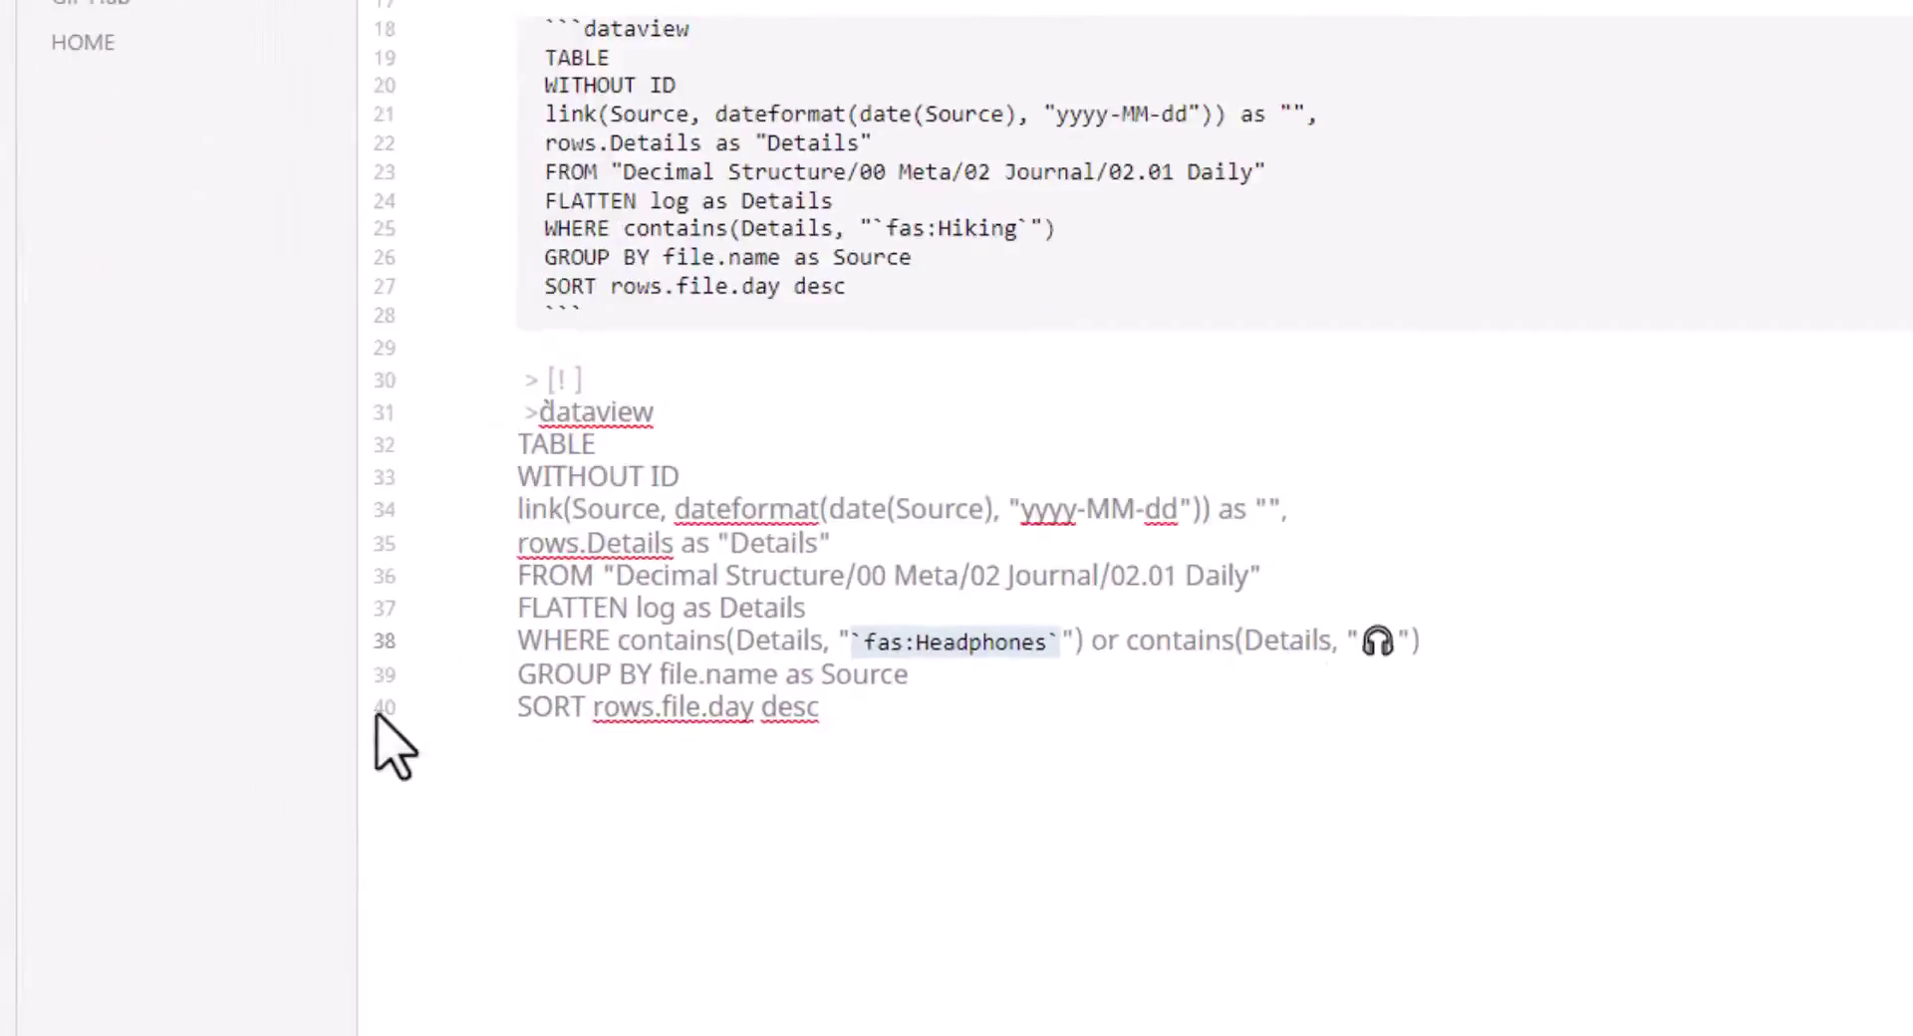
click(66, 962)
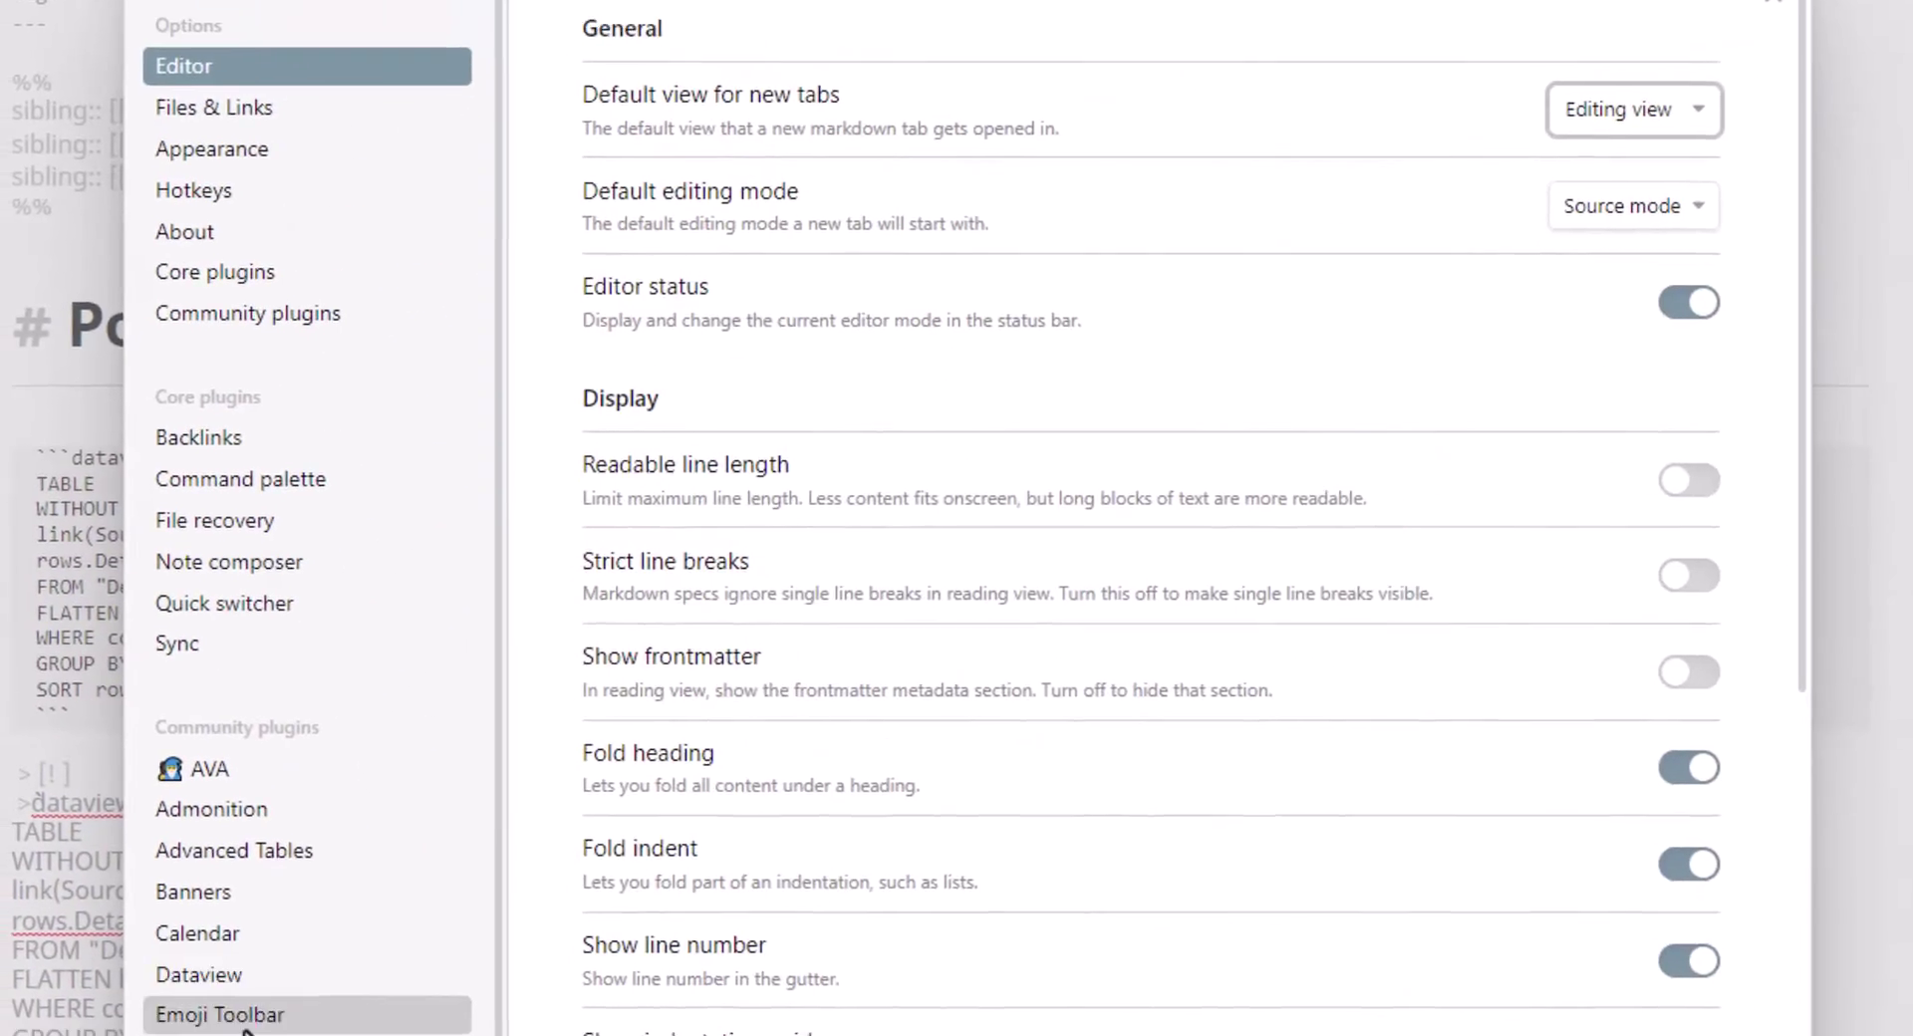
click(243, 1024)
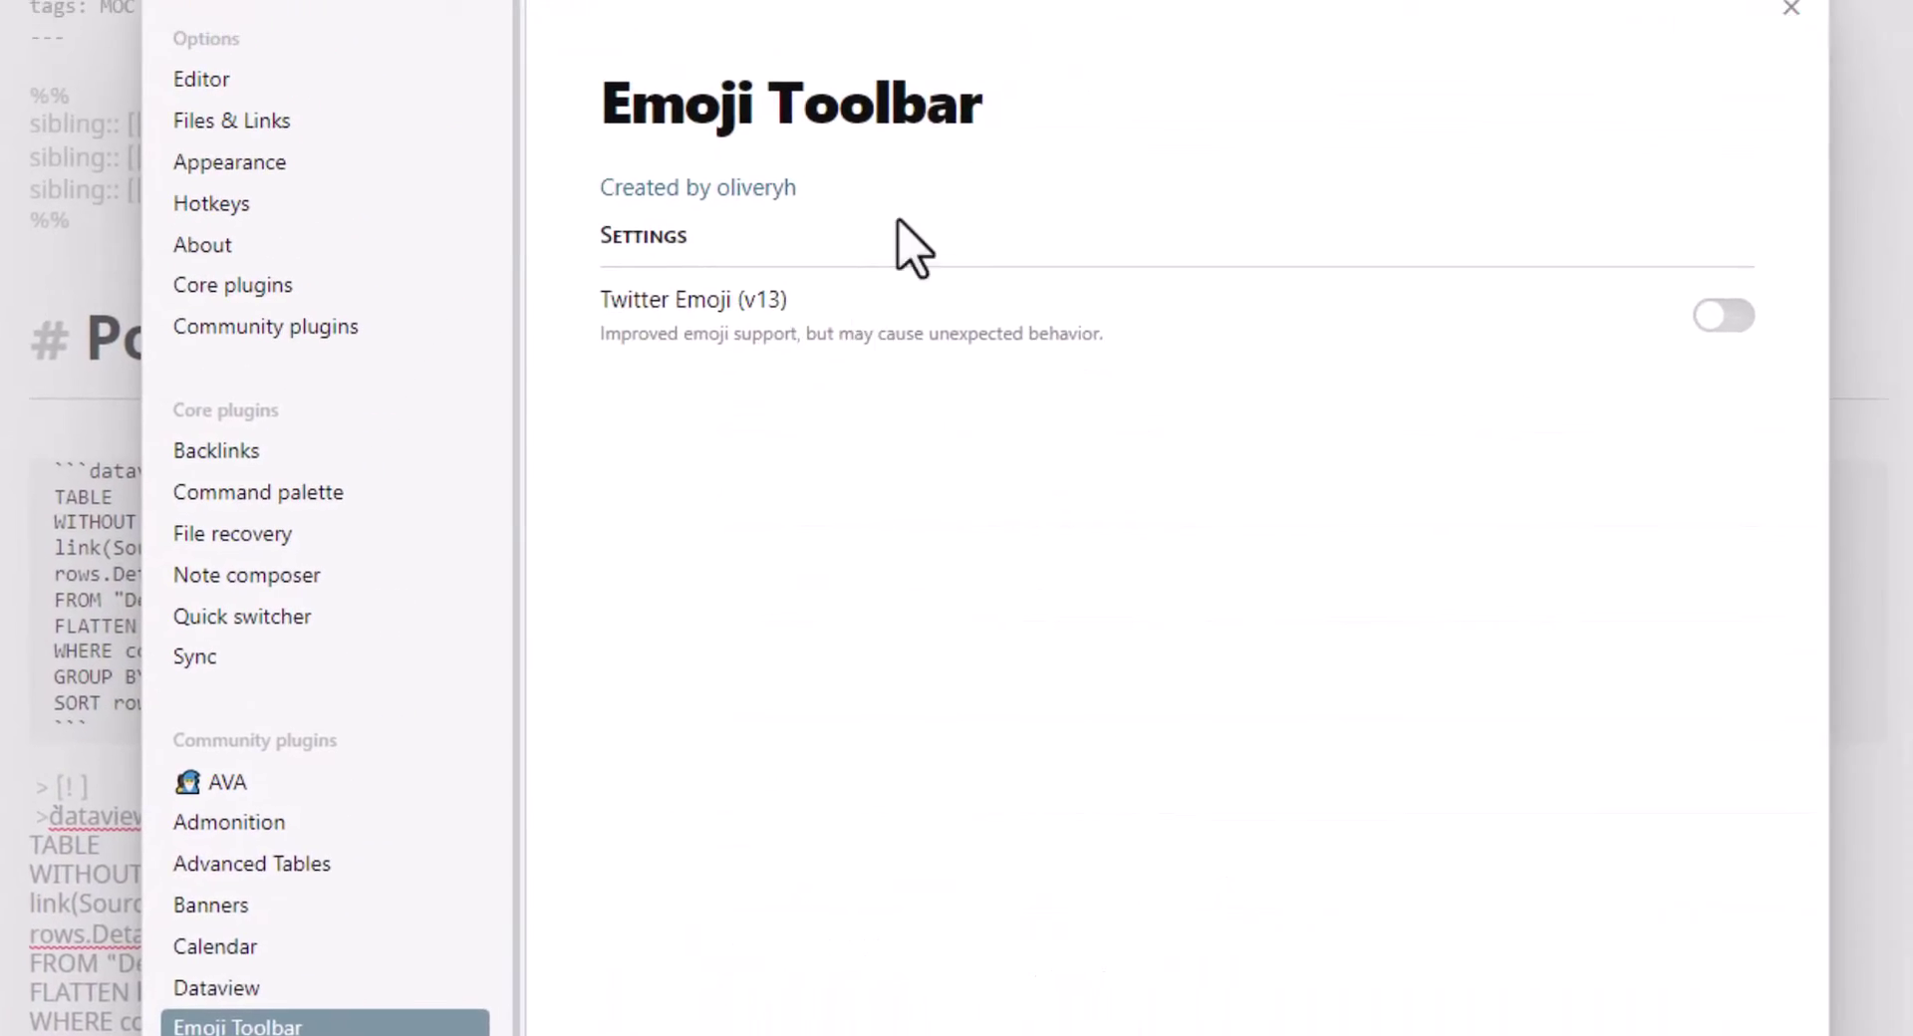
key(Escape)
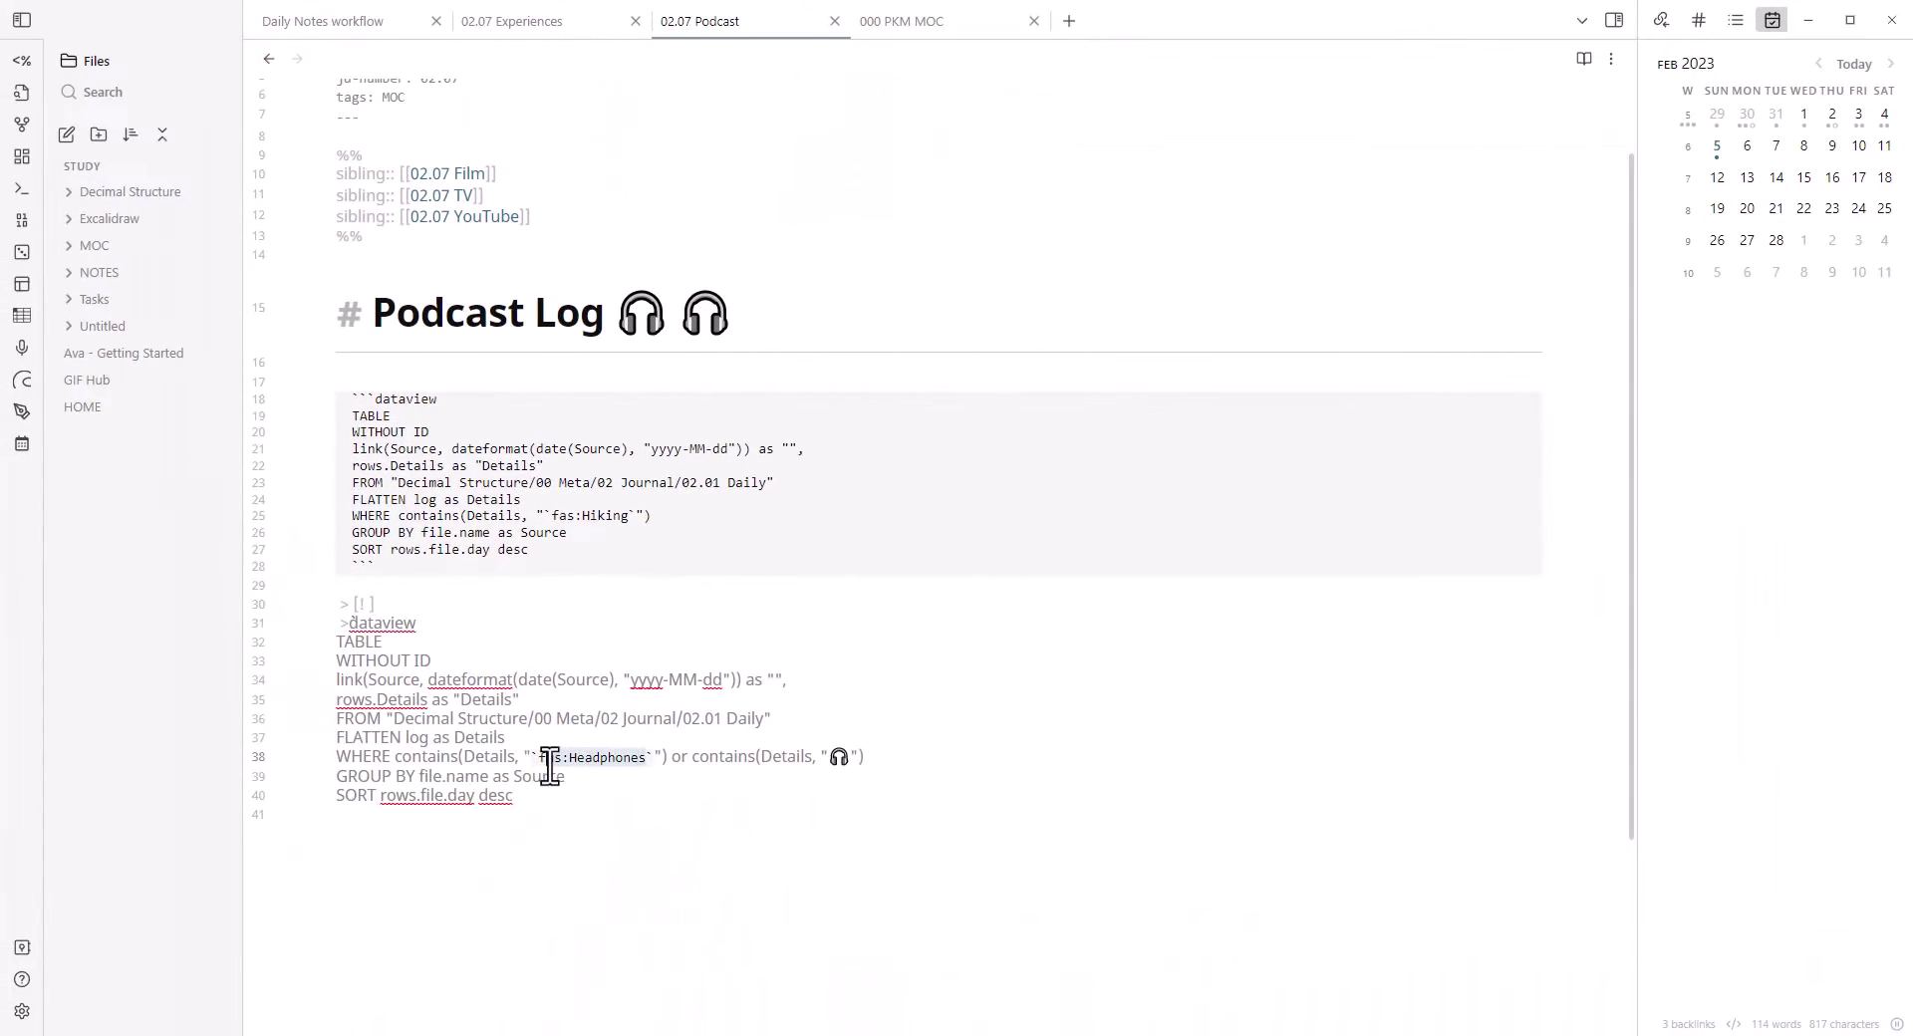
- Check the podcast icons in reading view, return to editing view and paste `fas:Headphones` at the end of the Podcast Log heading
key(ctrl+e)
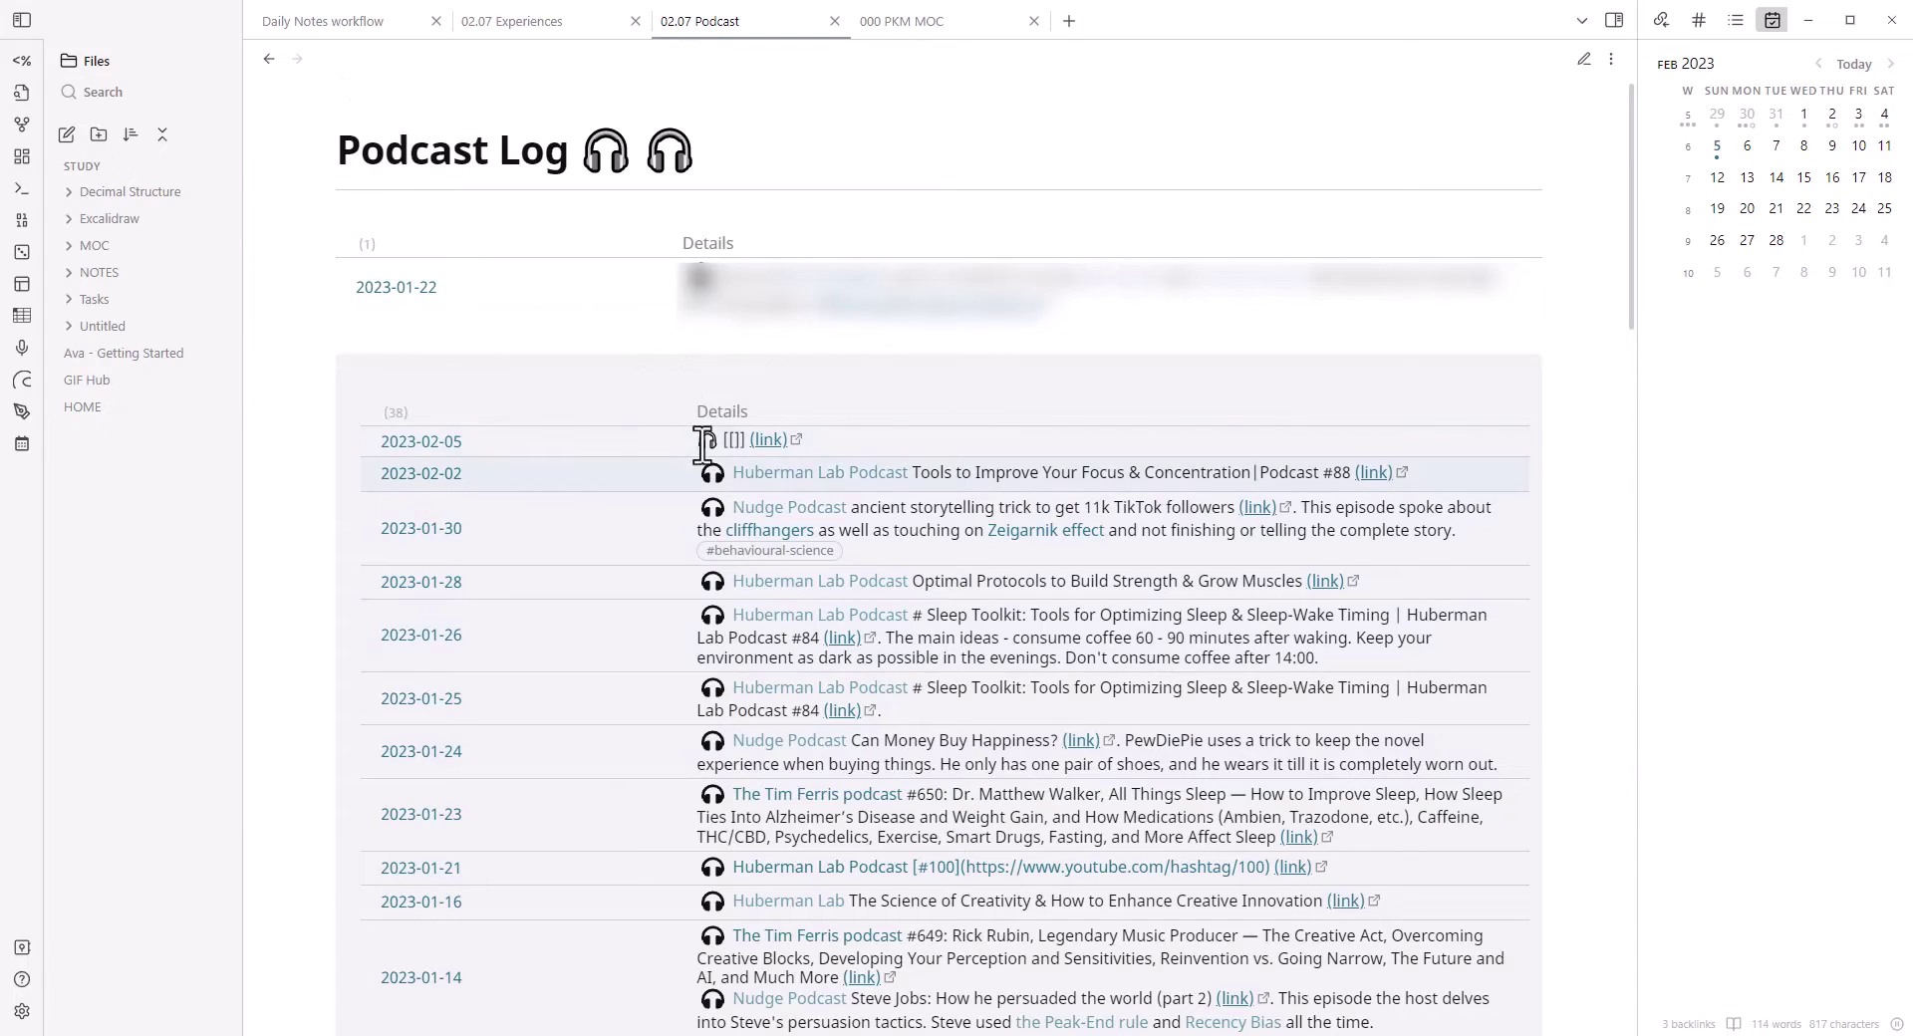
key(ctrl+e)
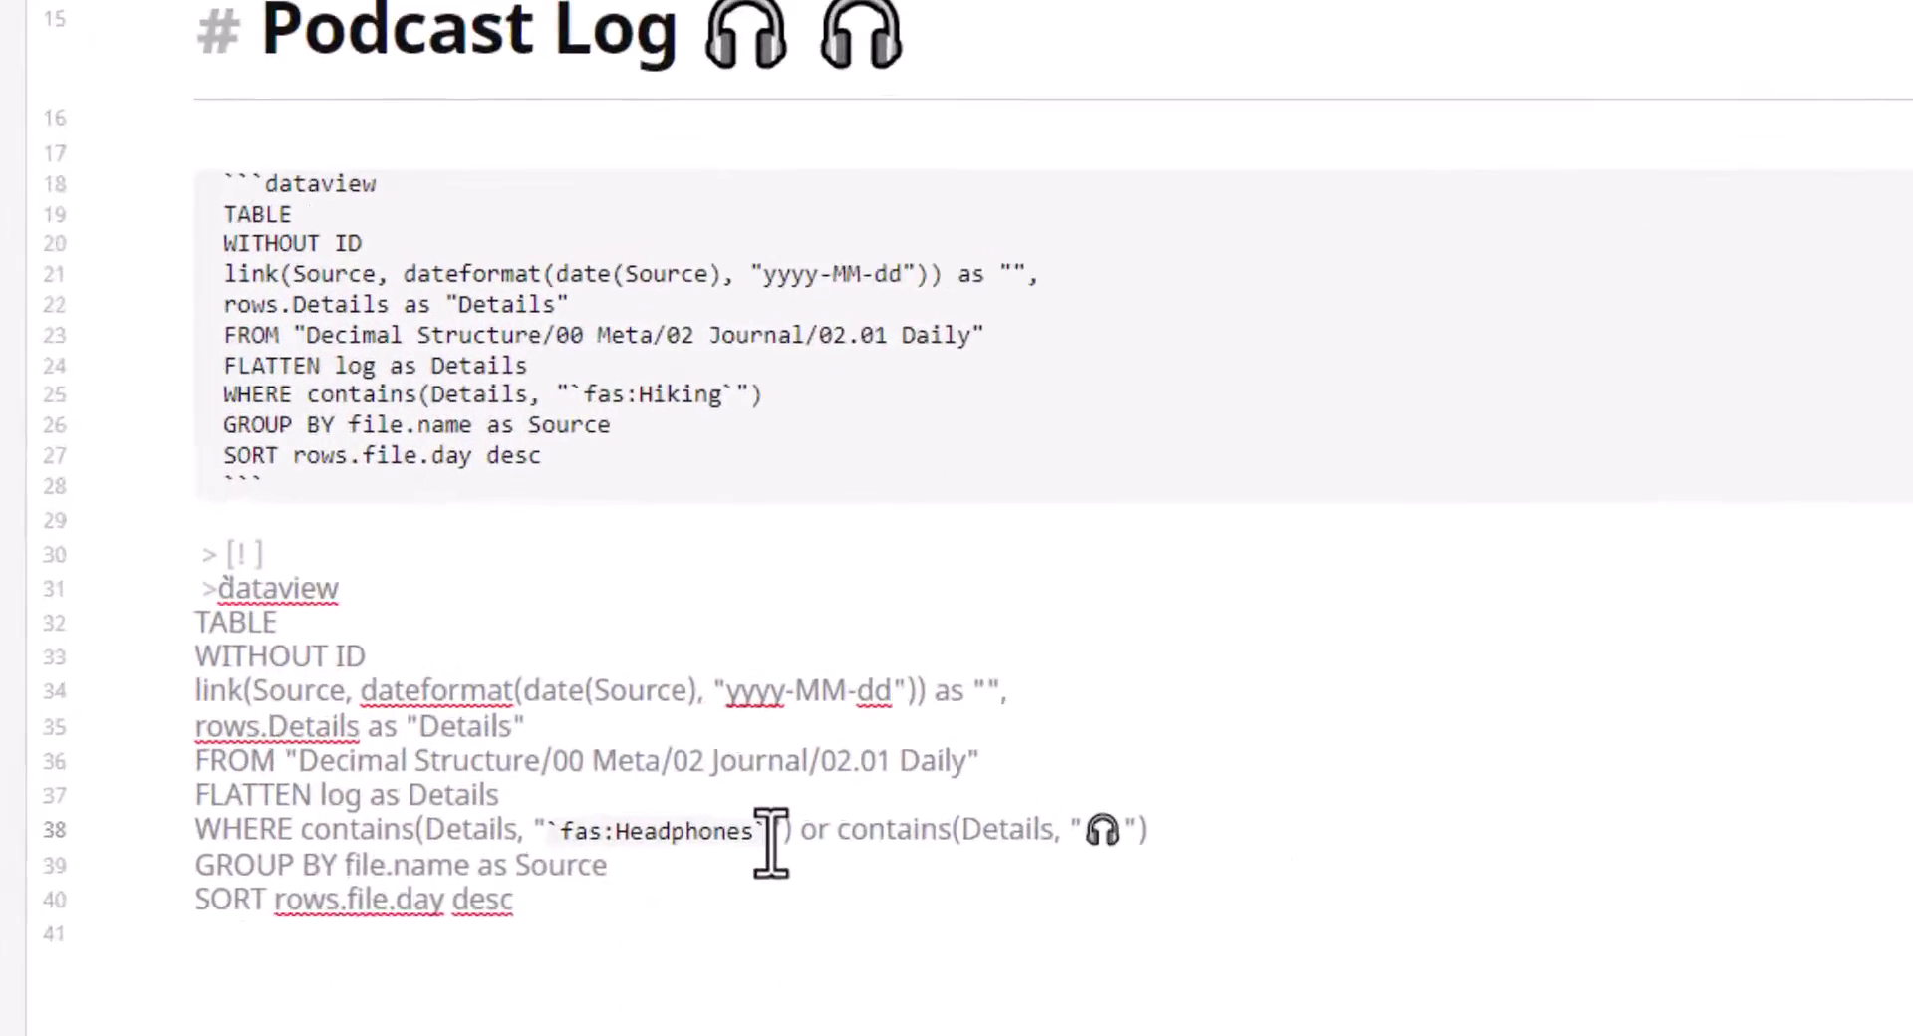
click(1137, 319)
key(ctrl+v)
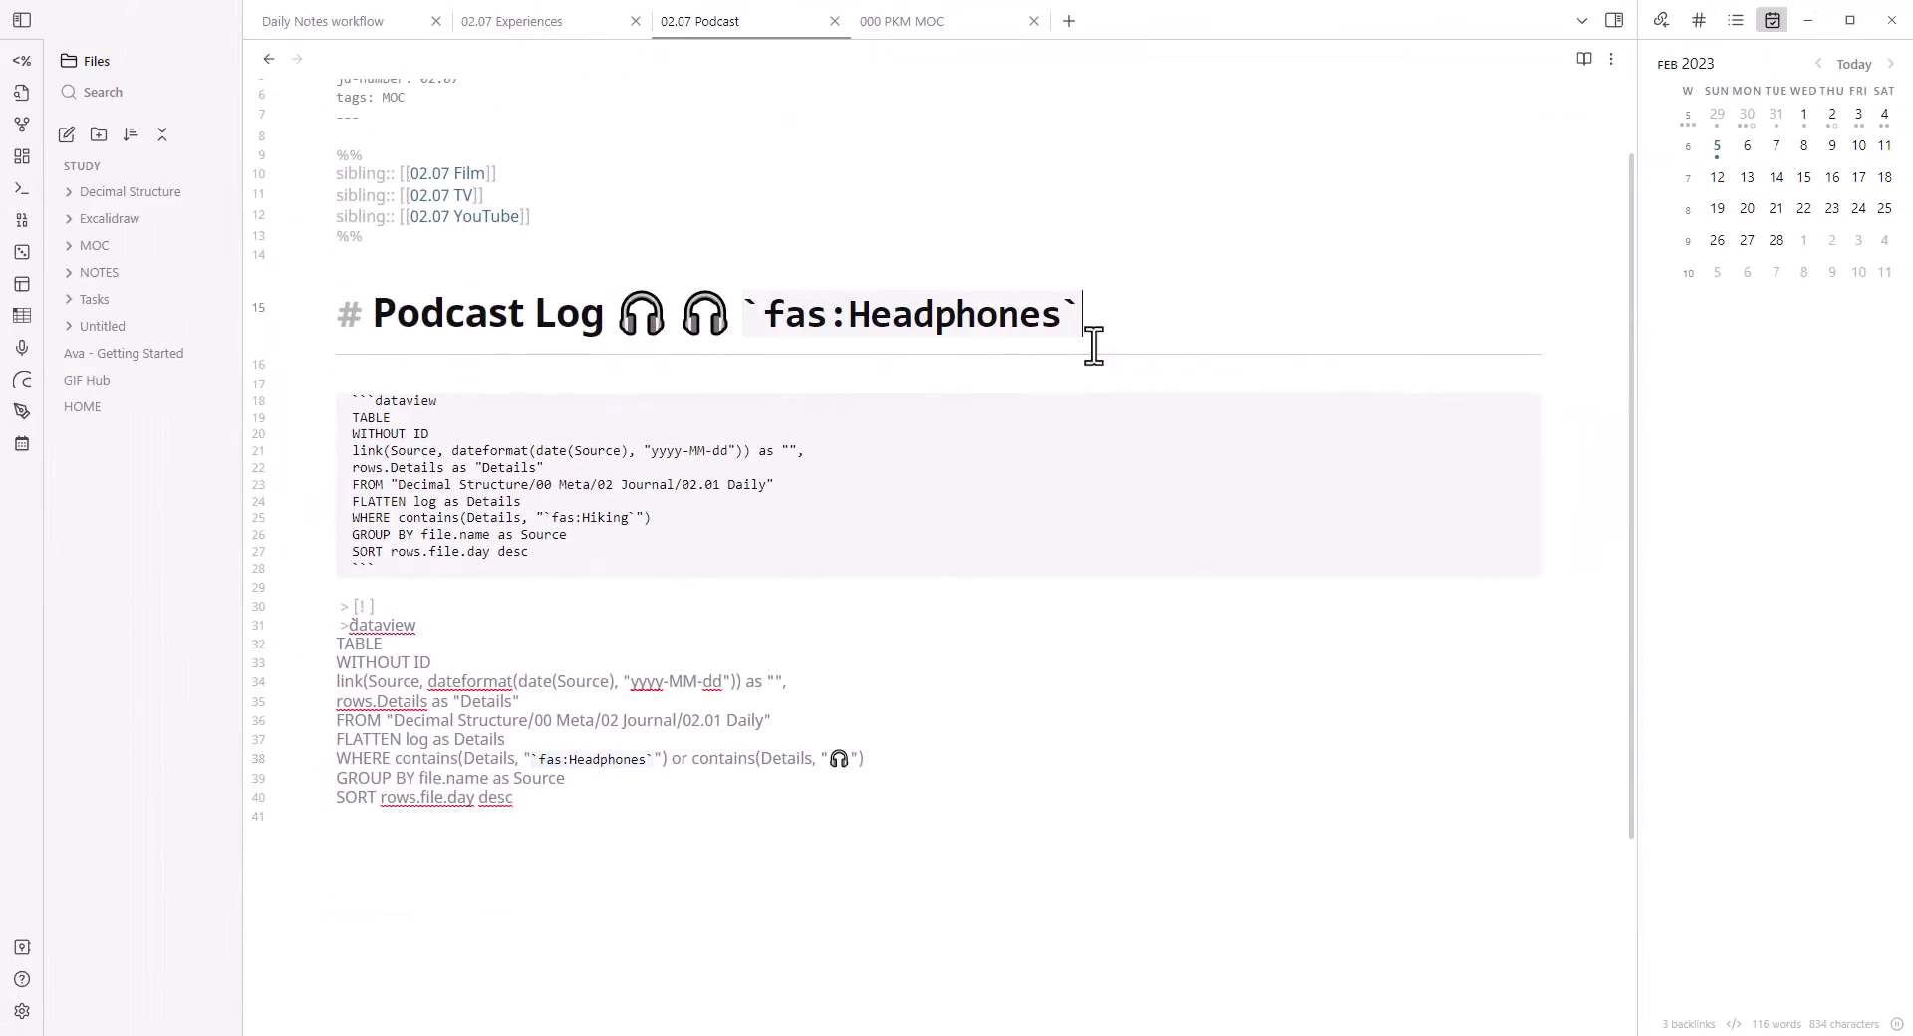
- Compare the Podcast Log heading's icons in reading view, copy its second headphones emoji in editing view and switch to Visual Studio Code
drag(1128, 308, 707, 316)
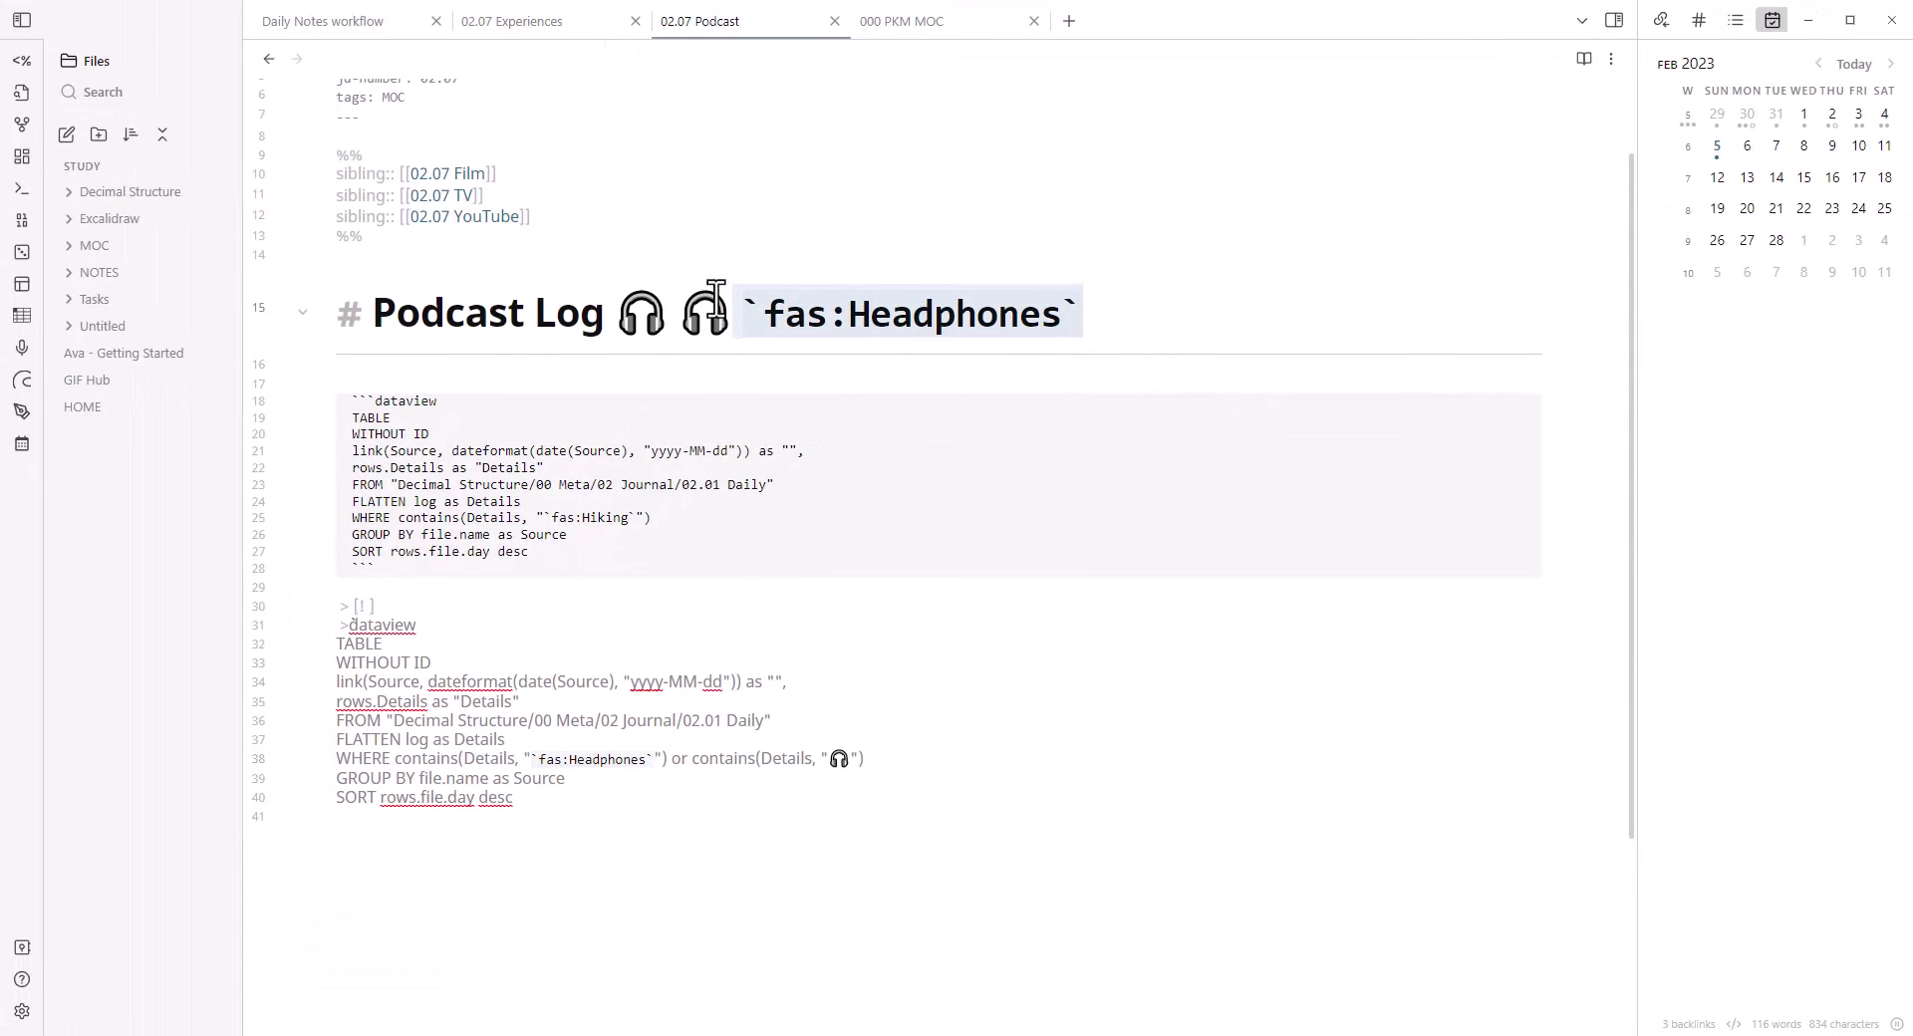
key(ctrl+e)
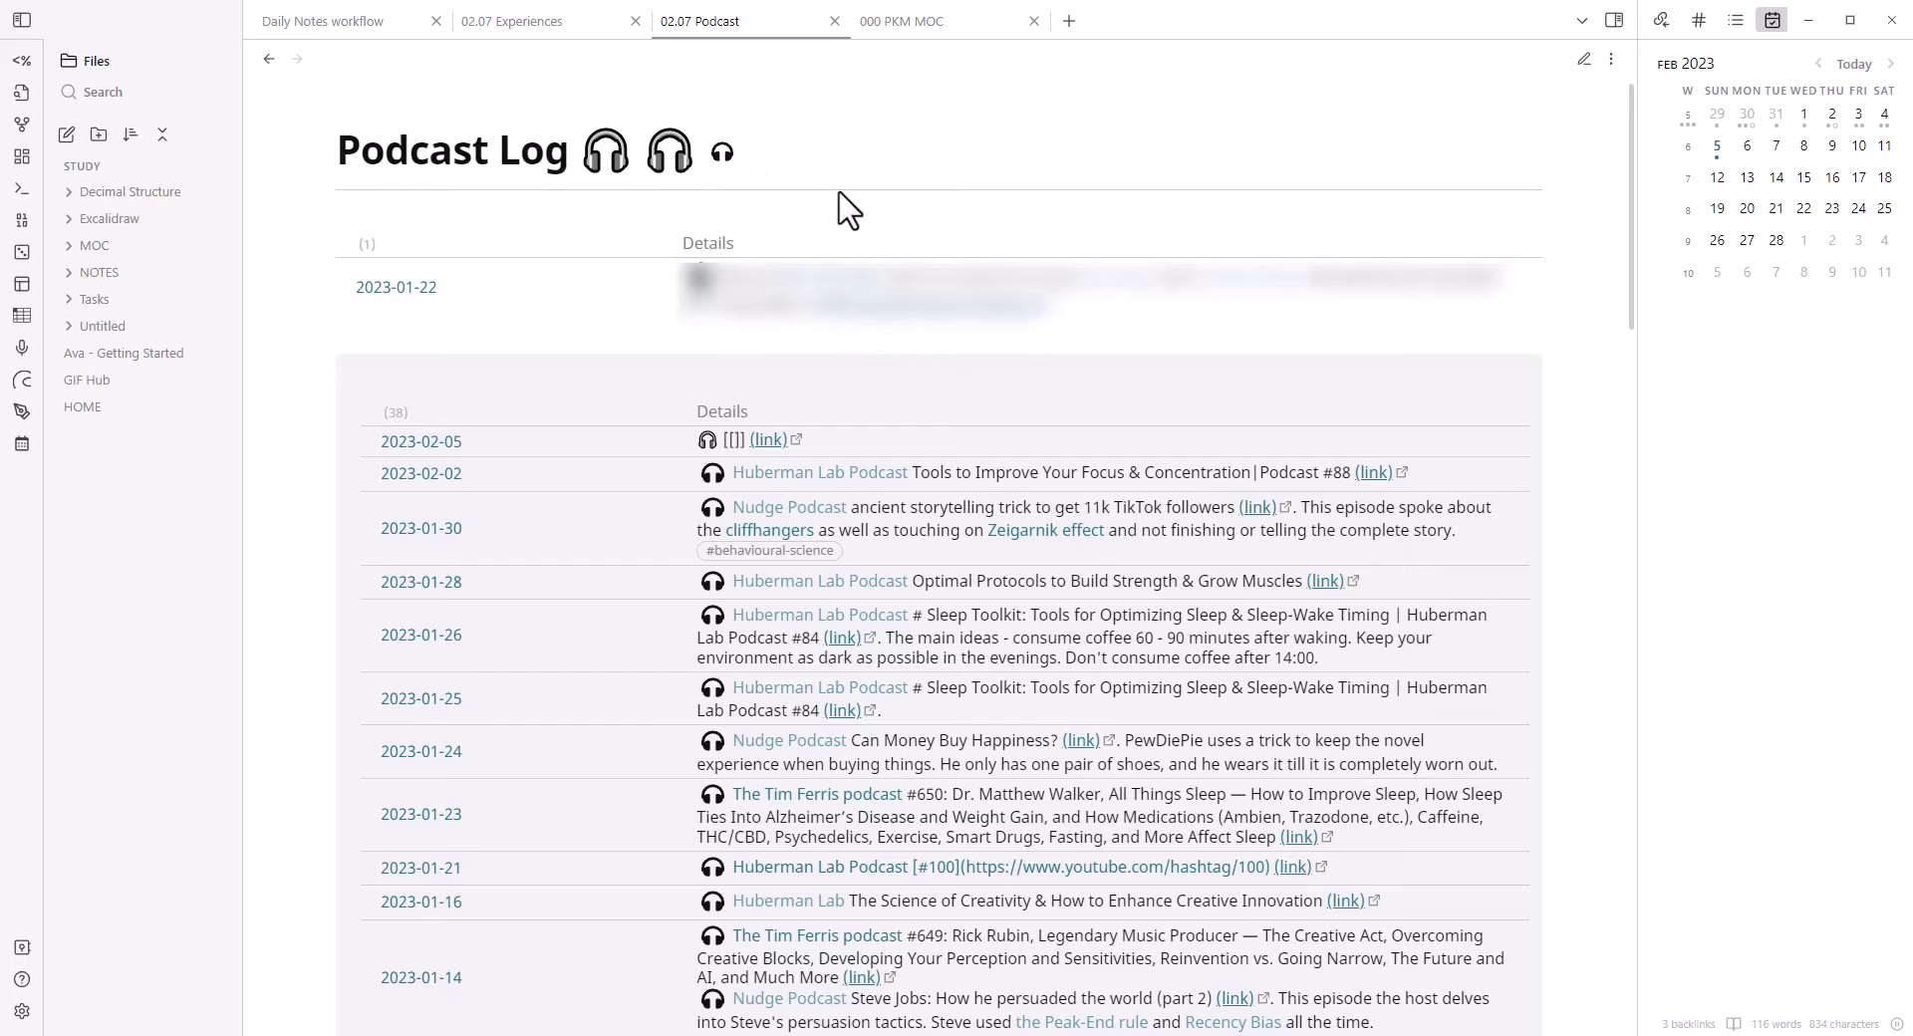
ctrl+scroll(714, 142, up, 3)
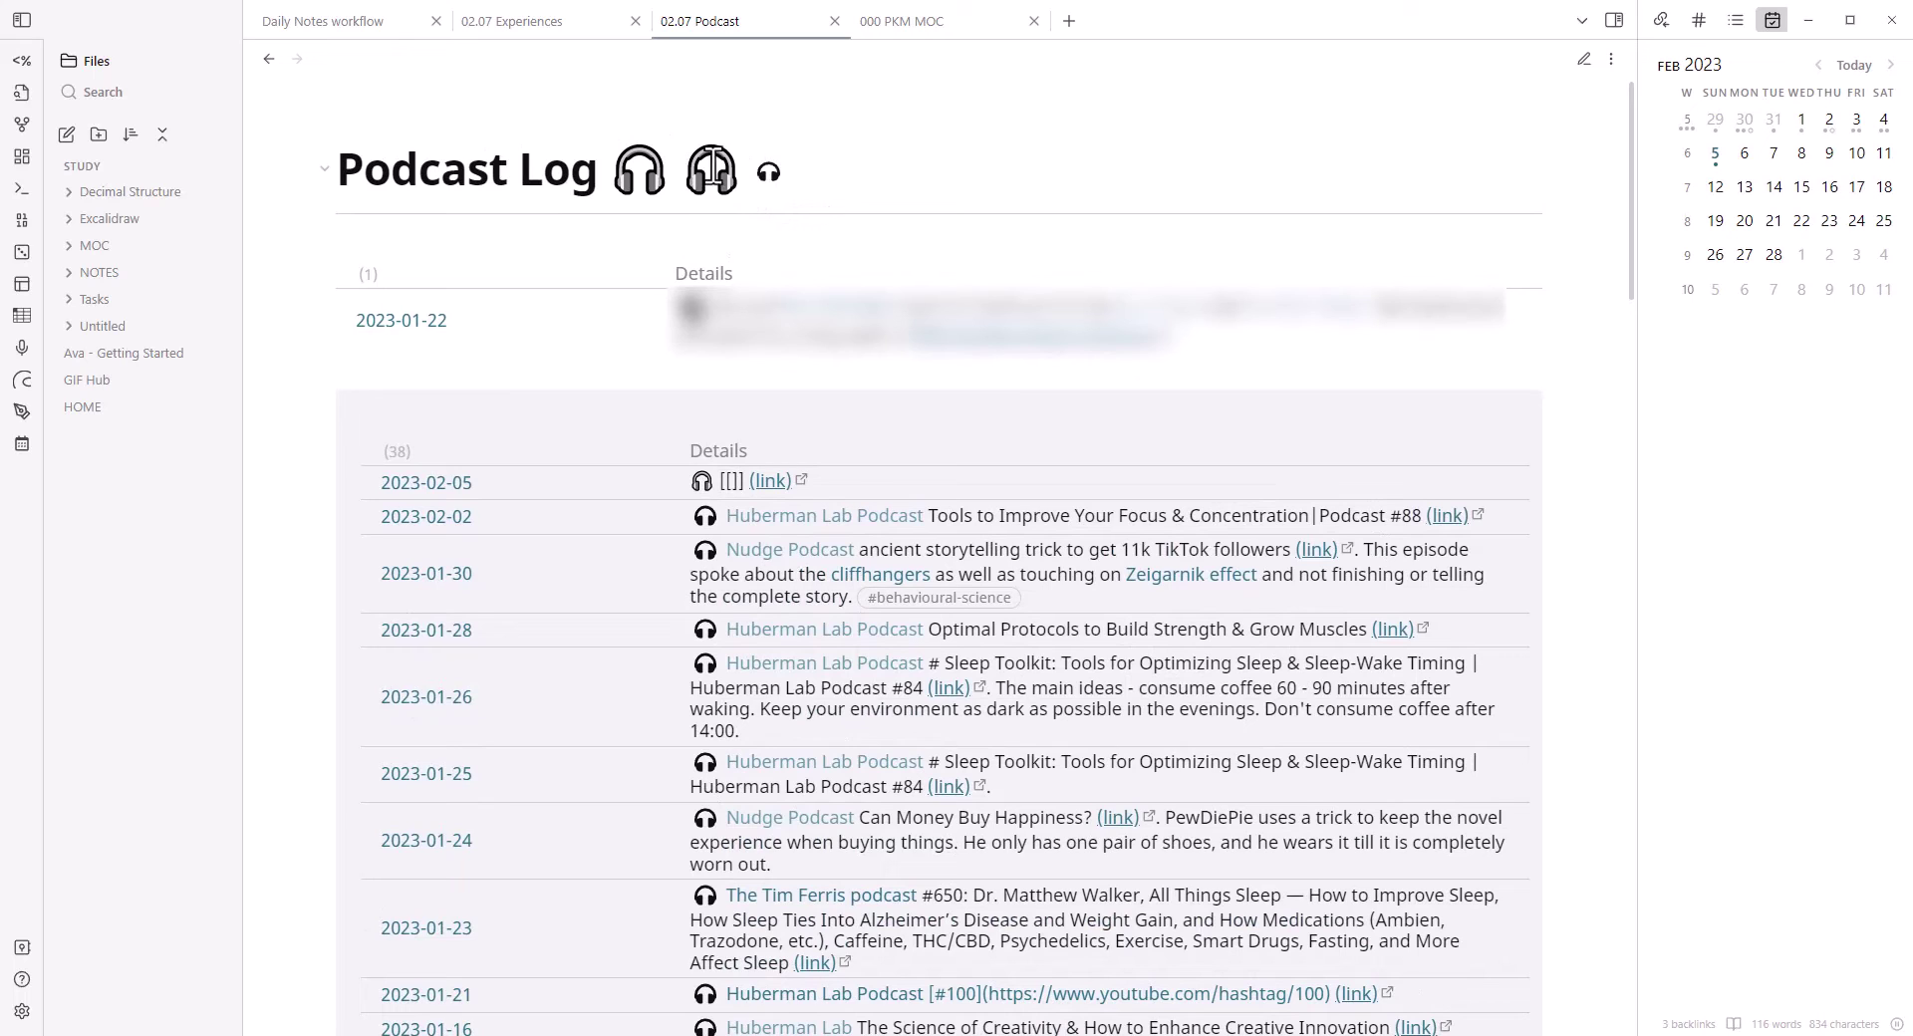
key(ctrl+e)
drag(1183, 451, 788, 463)
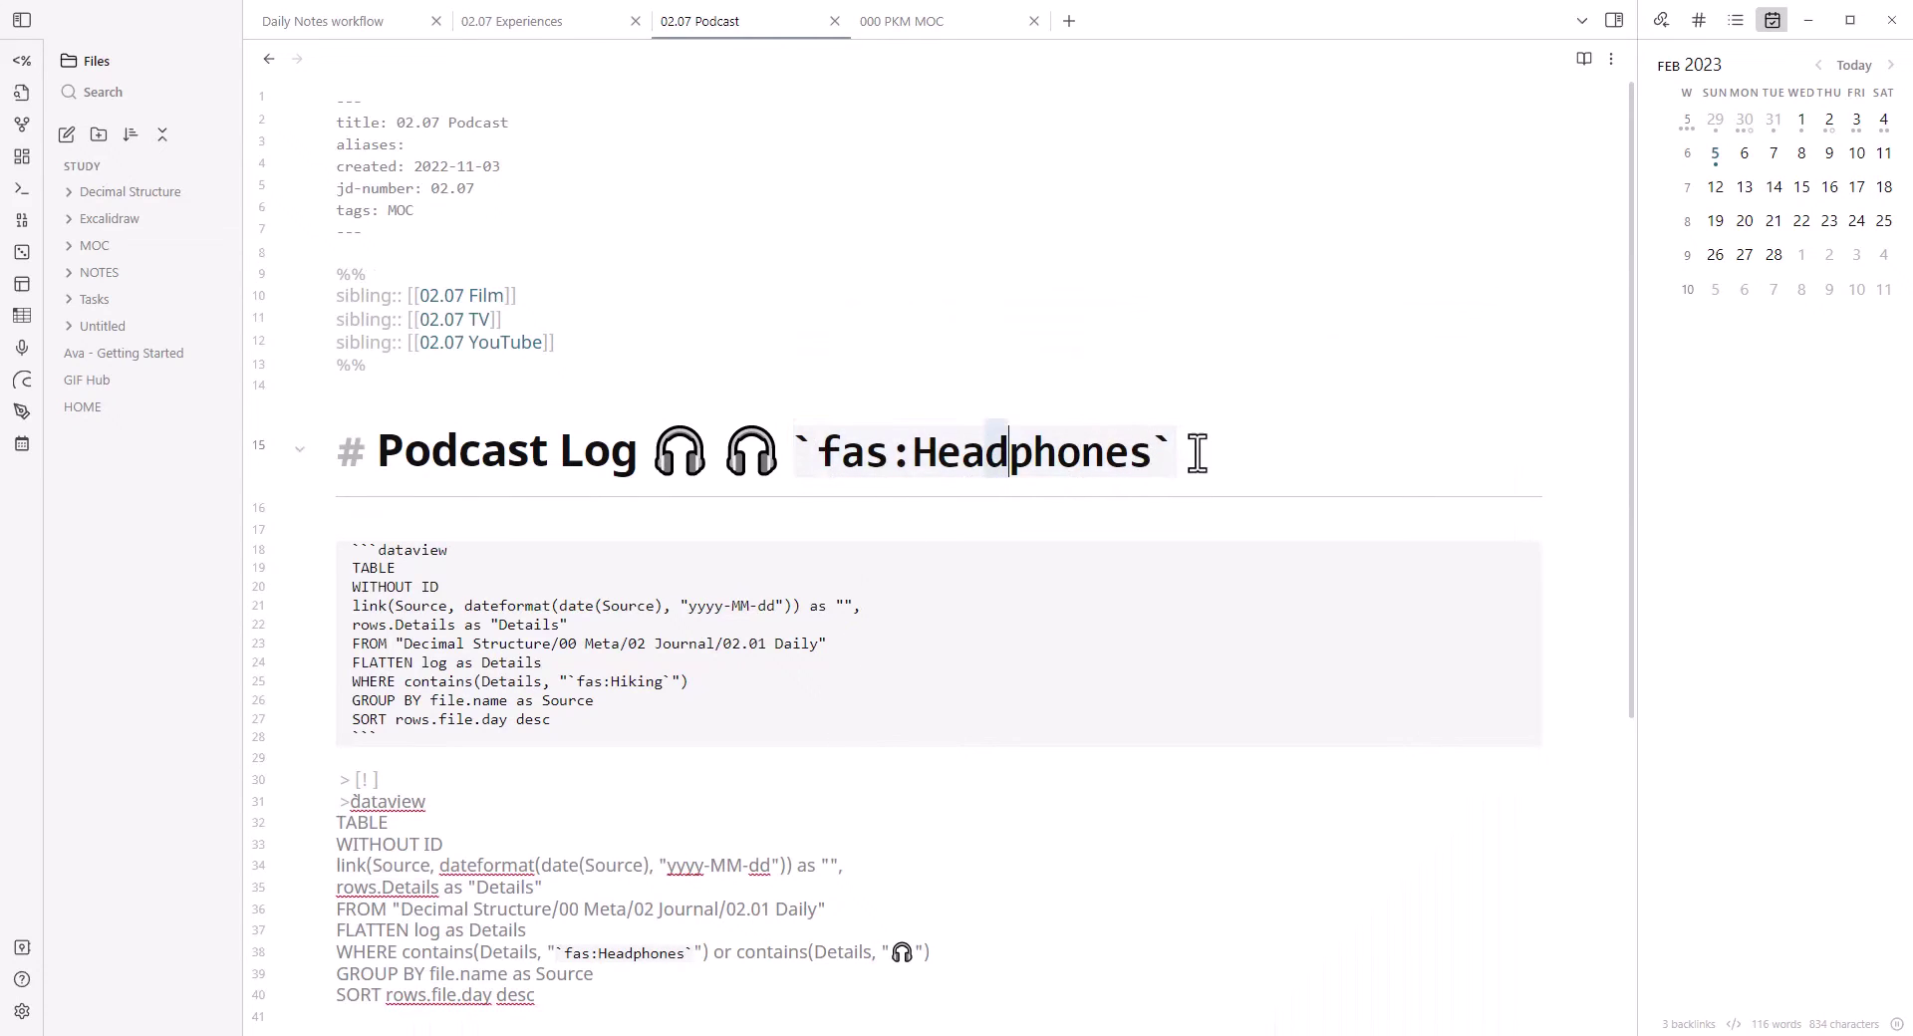
drag(1191, 454, 811, 457)
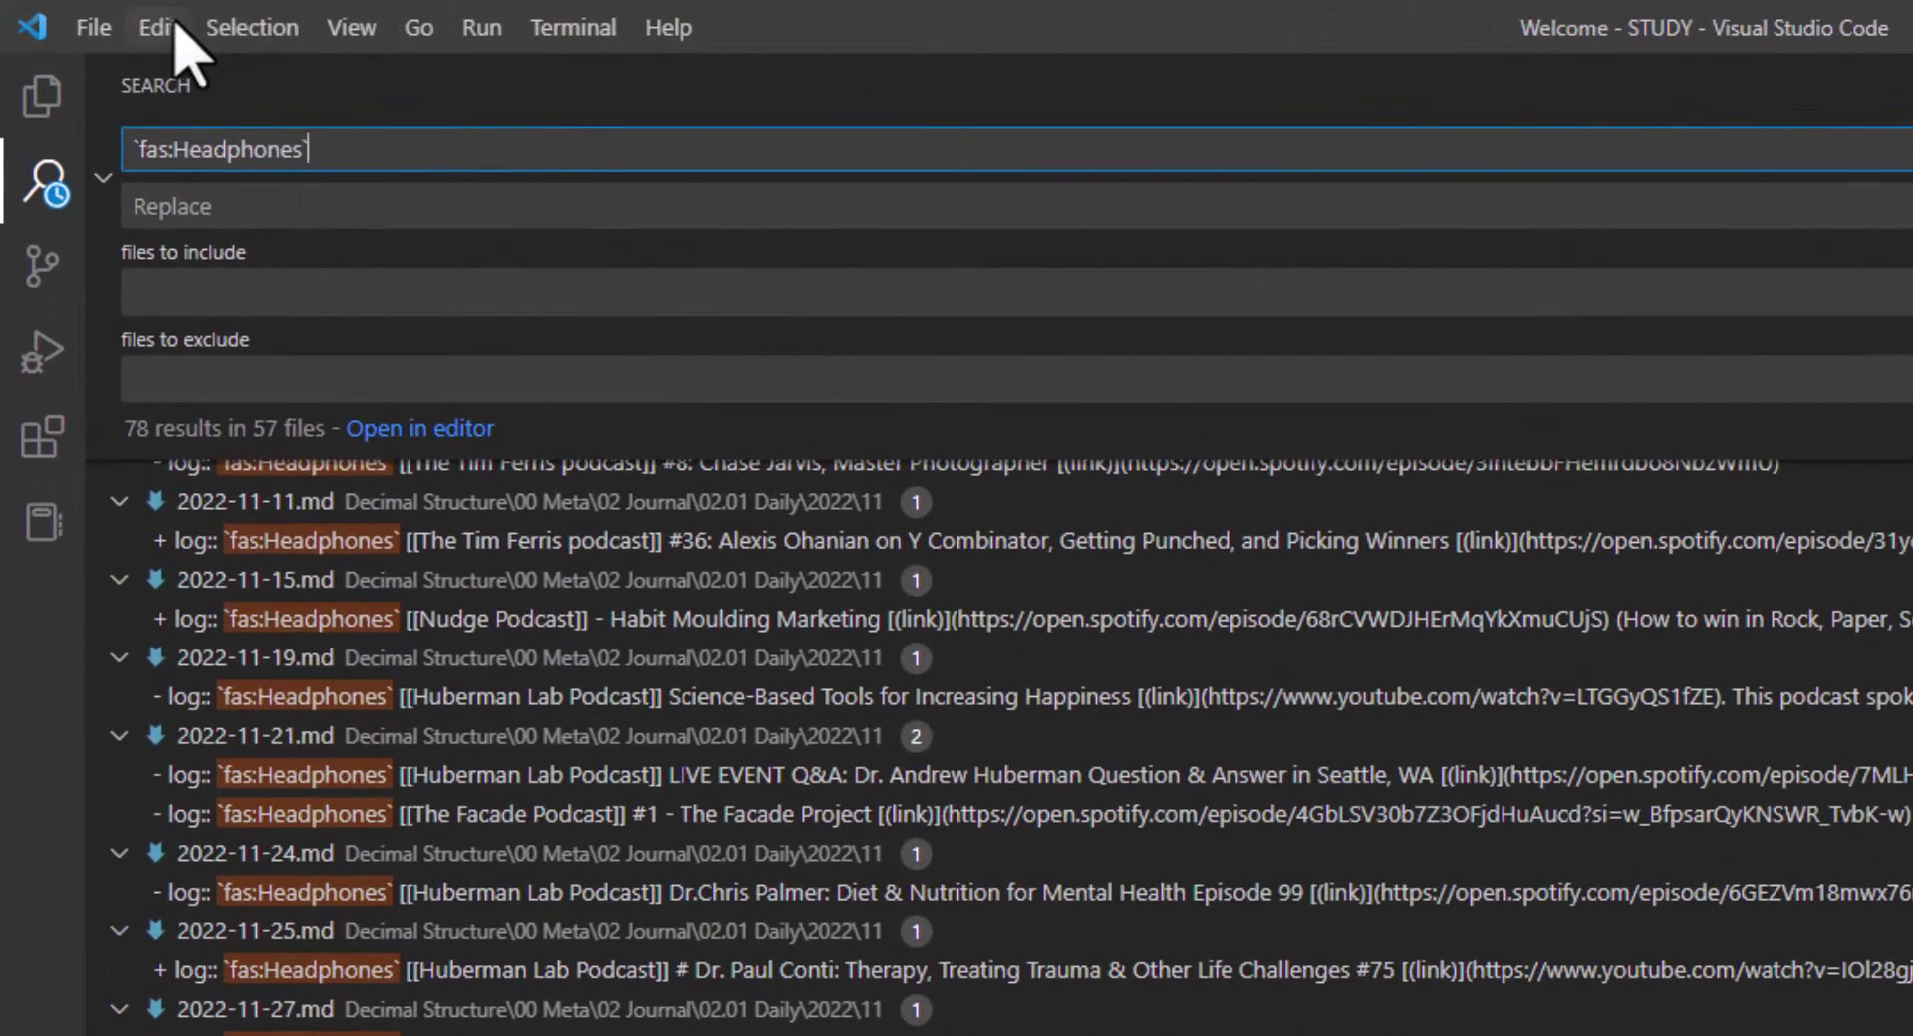
- Use Replace in Files with `fas:Headphones` as the search term and enter 🎧 as the replacement
click(162, 23)
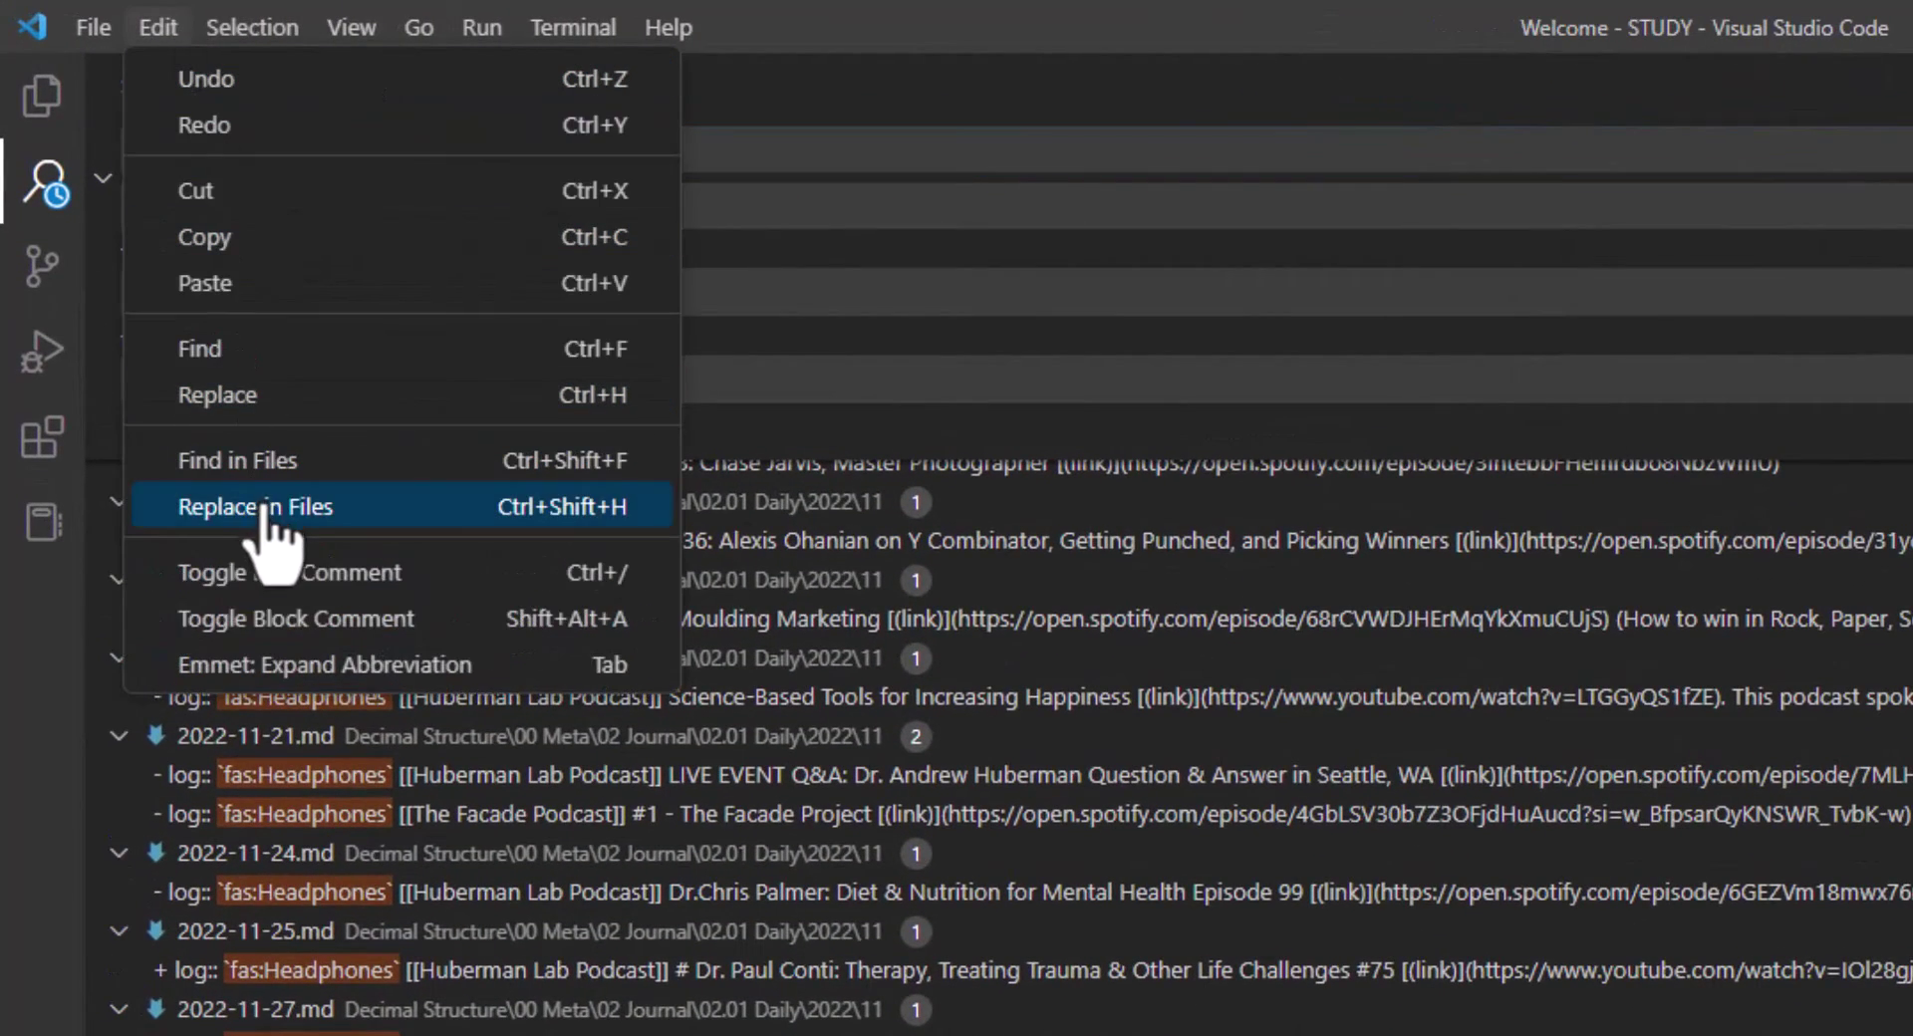
click(254, 506)
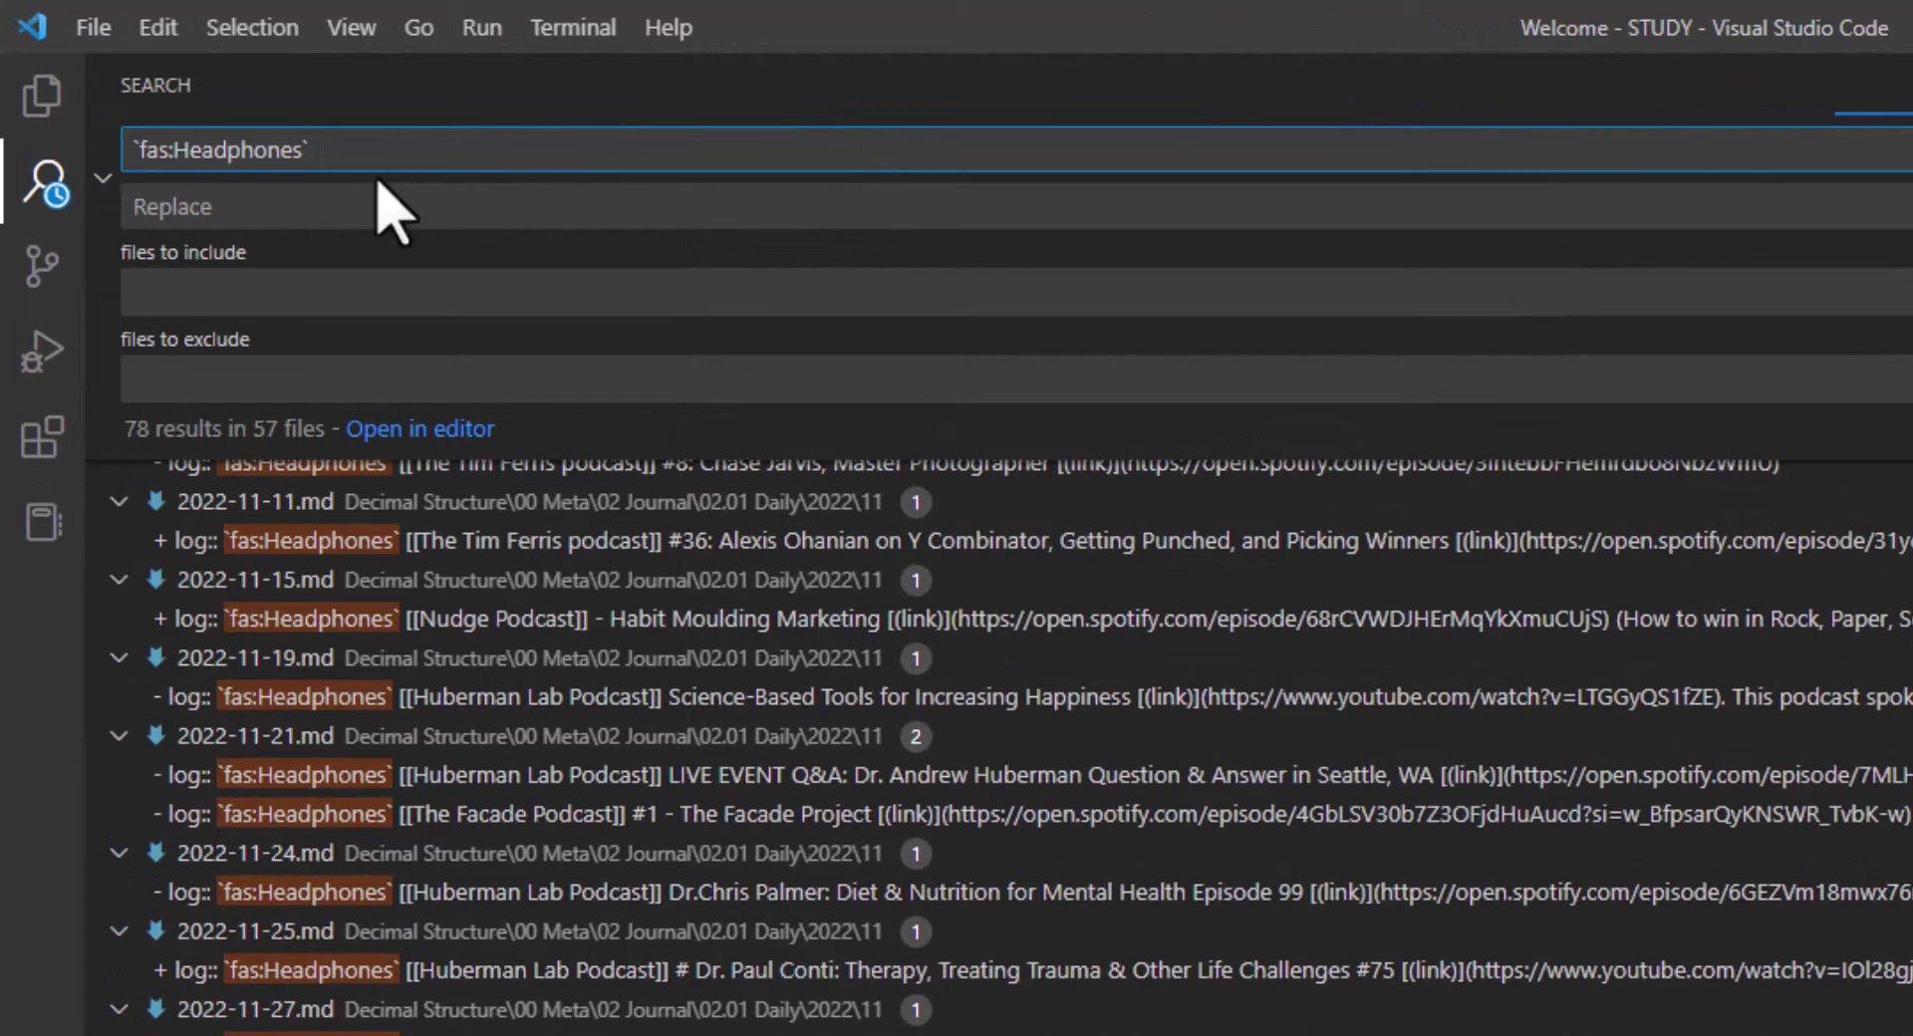
drag(333, 155, 94, 179)
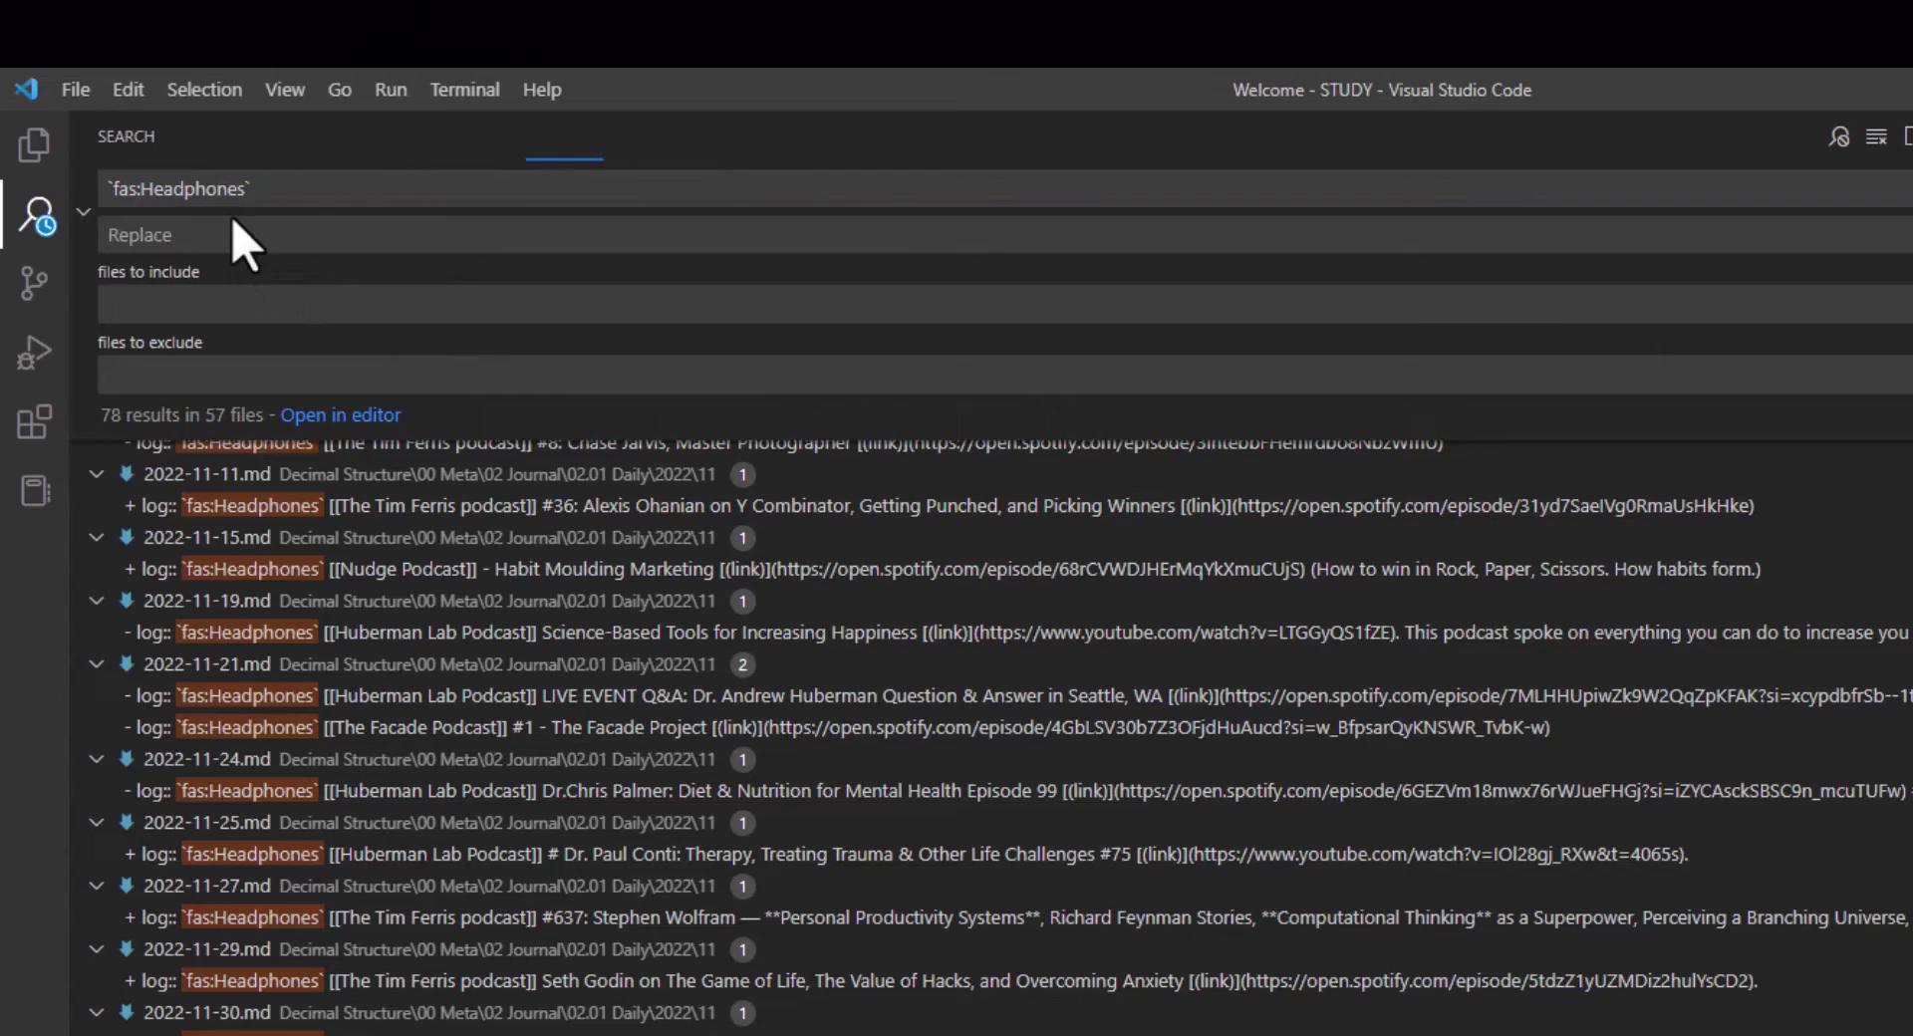
click(249, 236)
text(🎧)
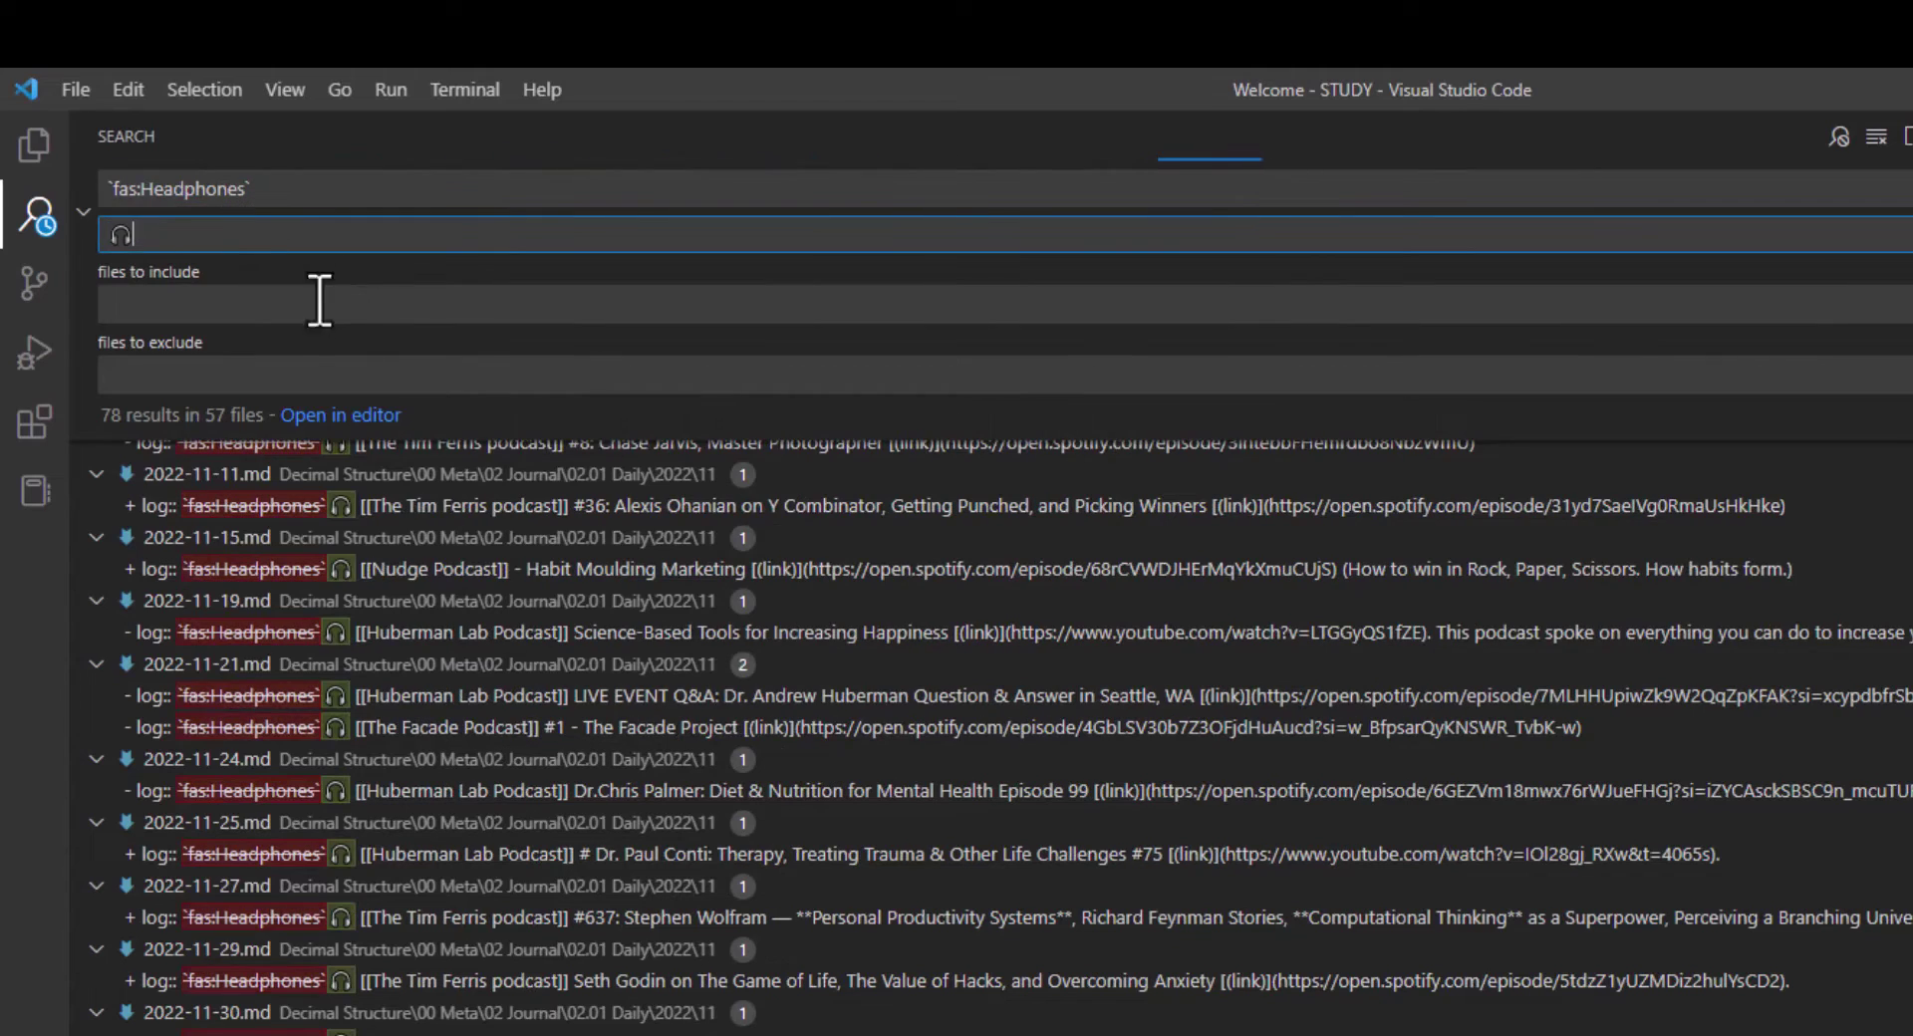
- Review the previewed replacements across the vault and replace all `fas:Headphones` matches with 🎧
scroll(418, 698, up, 1)
scroll(493, 747, up, 8)
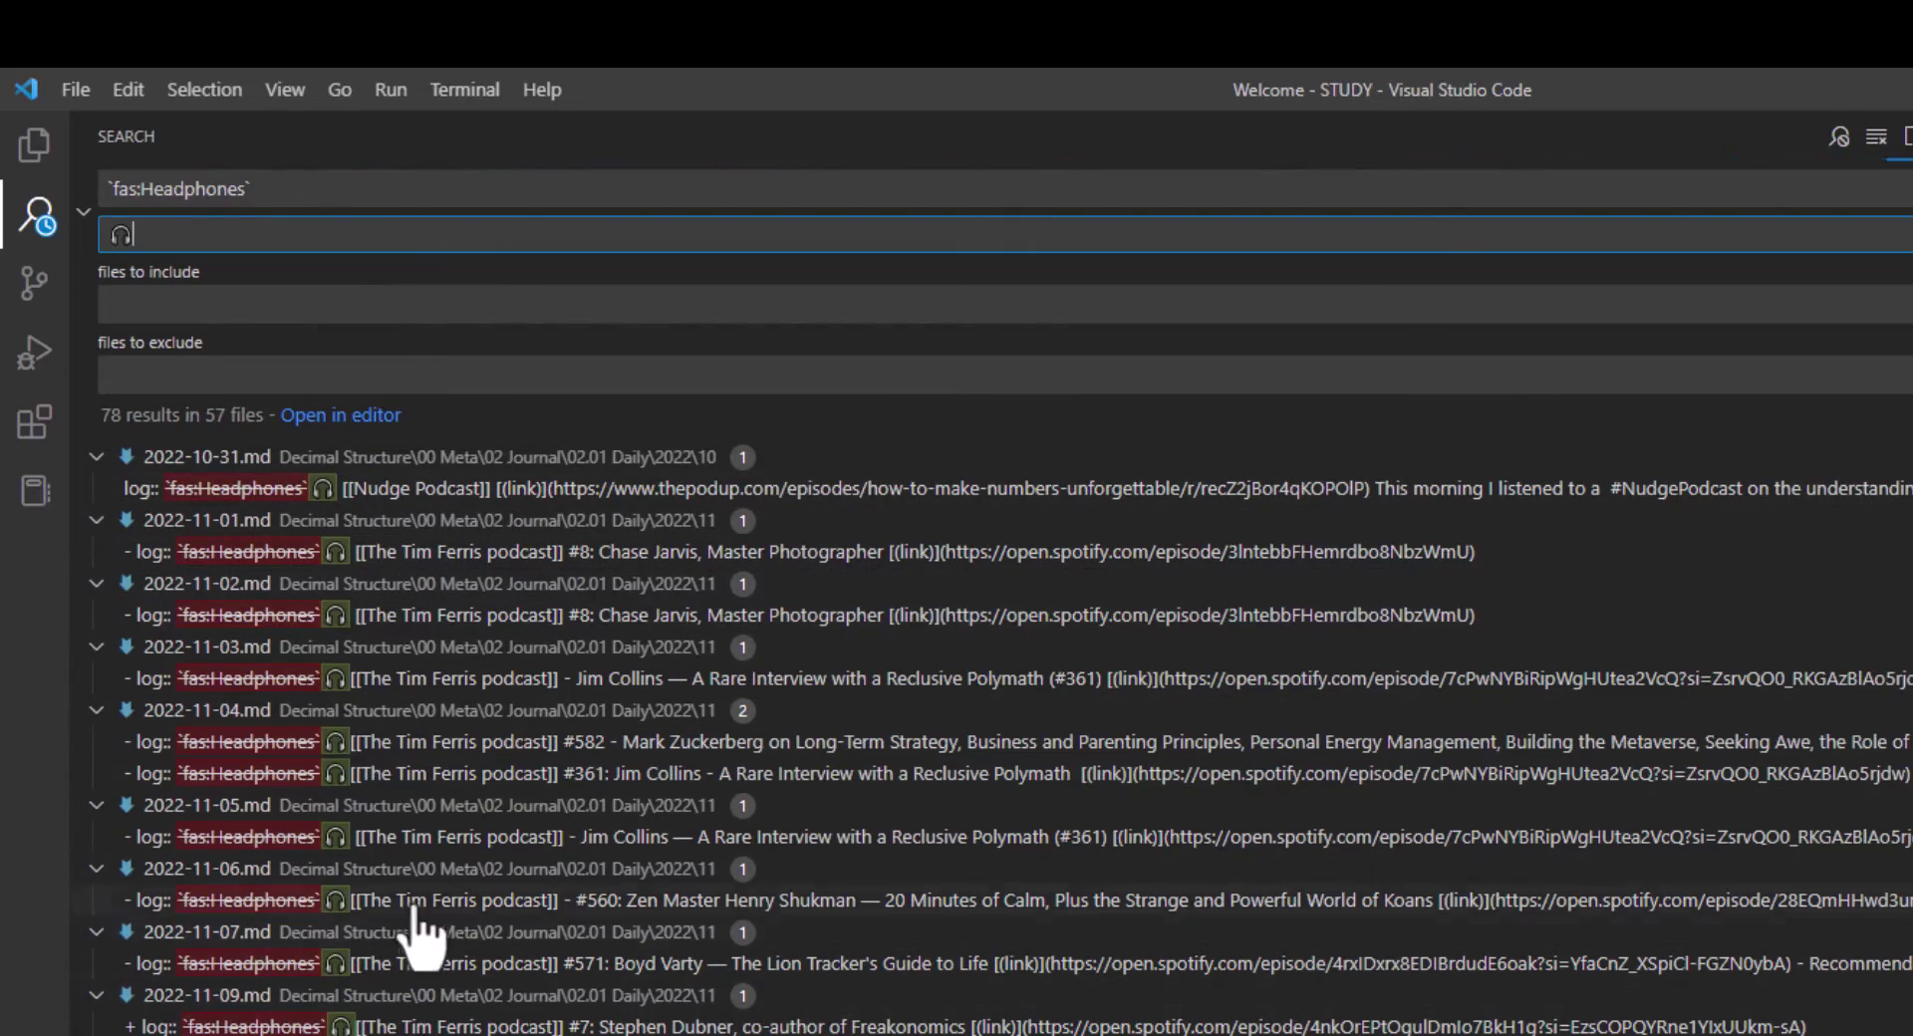
scroll(588, 997, down, 15)
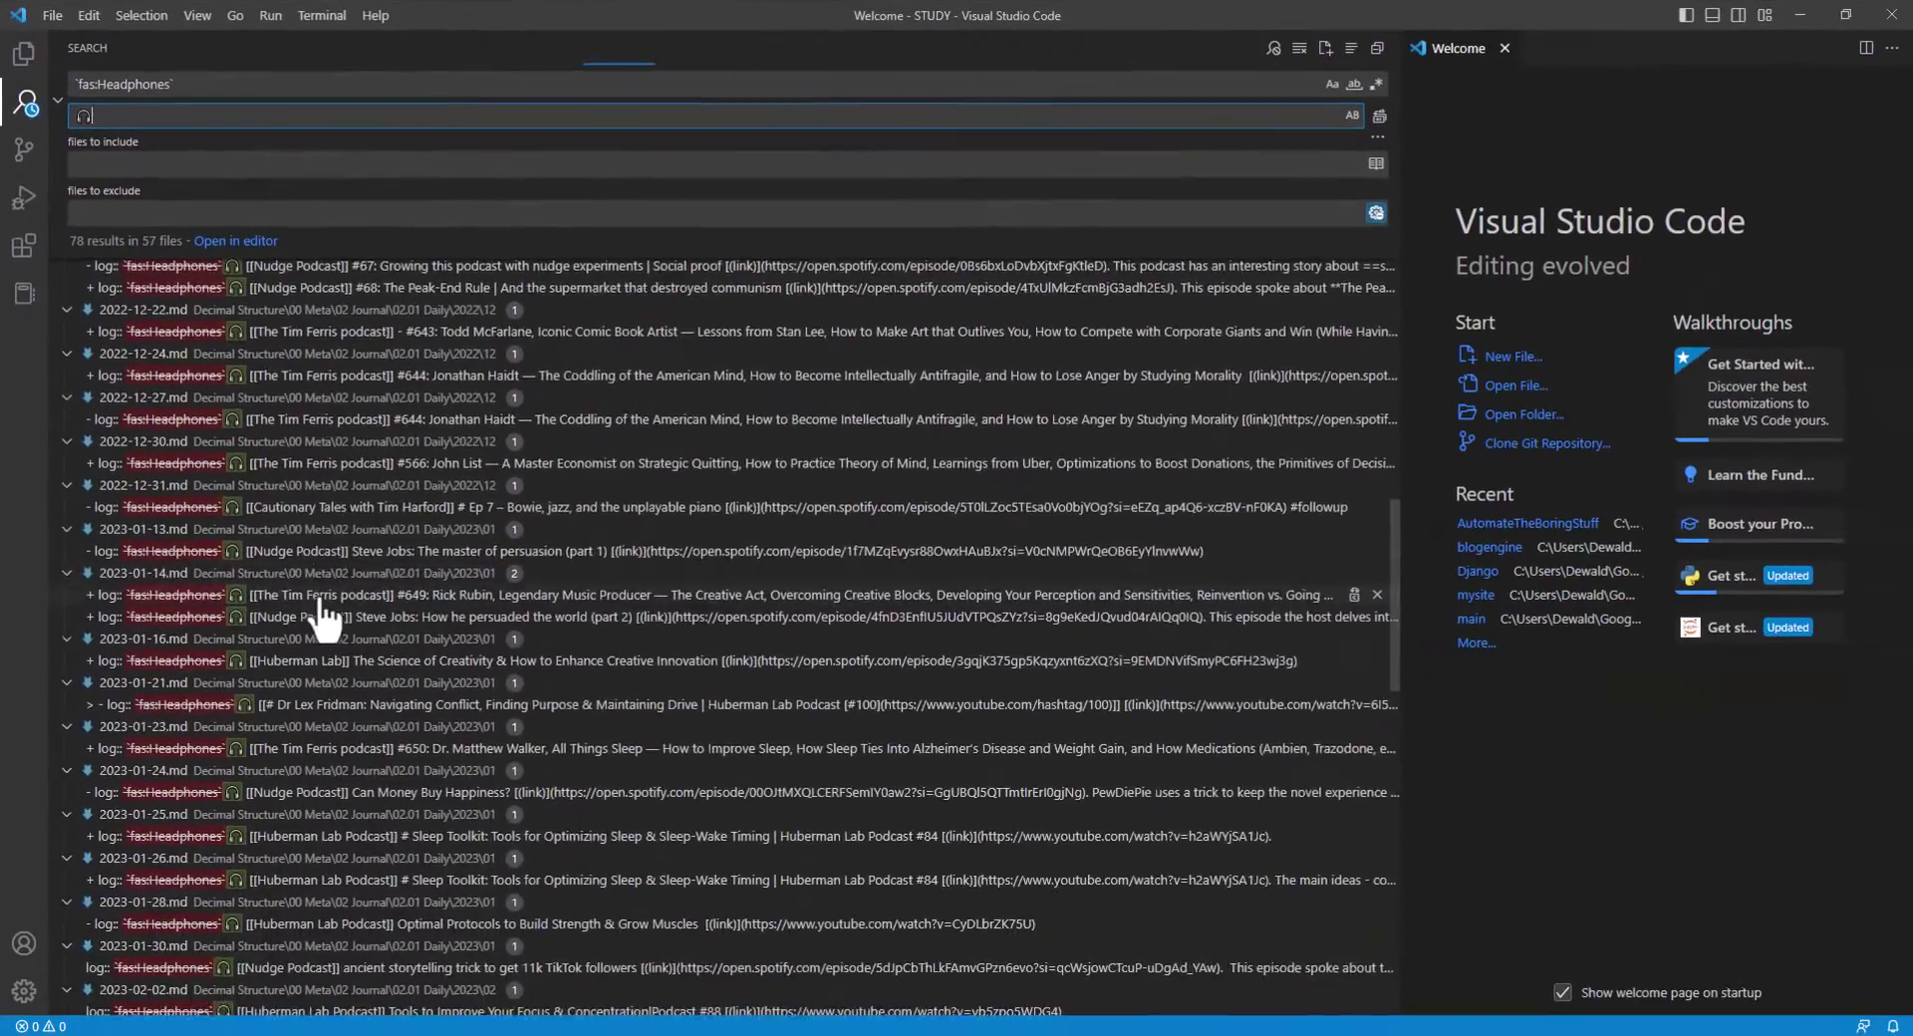
scroll(321, 618, up, 10)
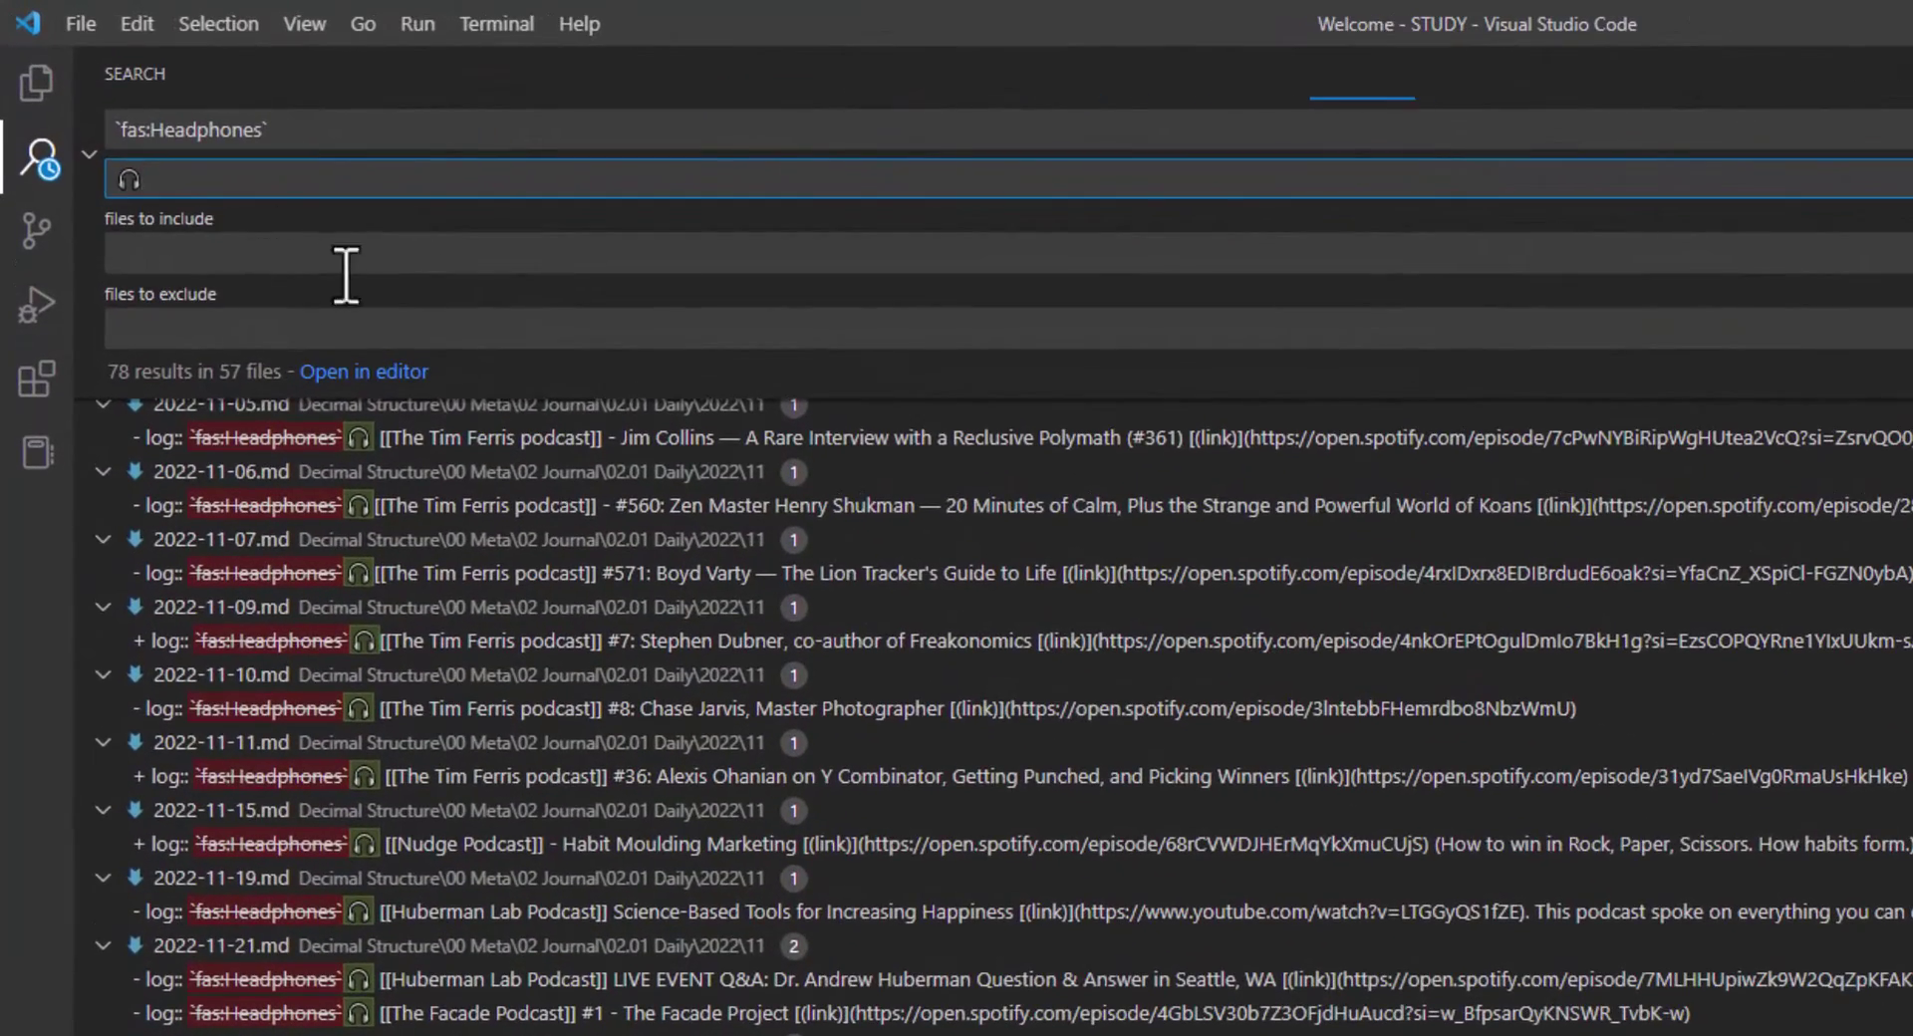
scroll(781, 1003, down, 20)
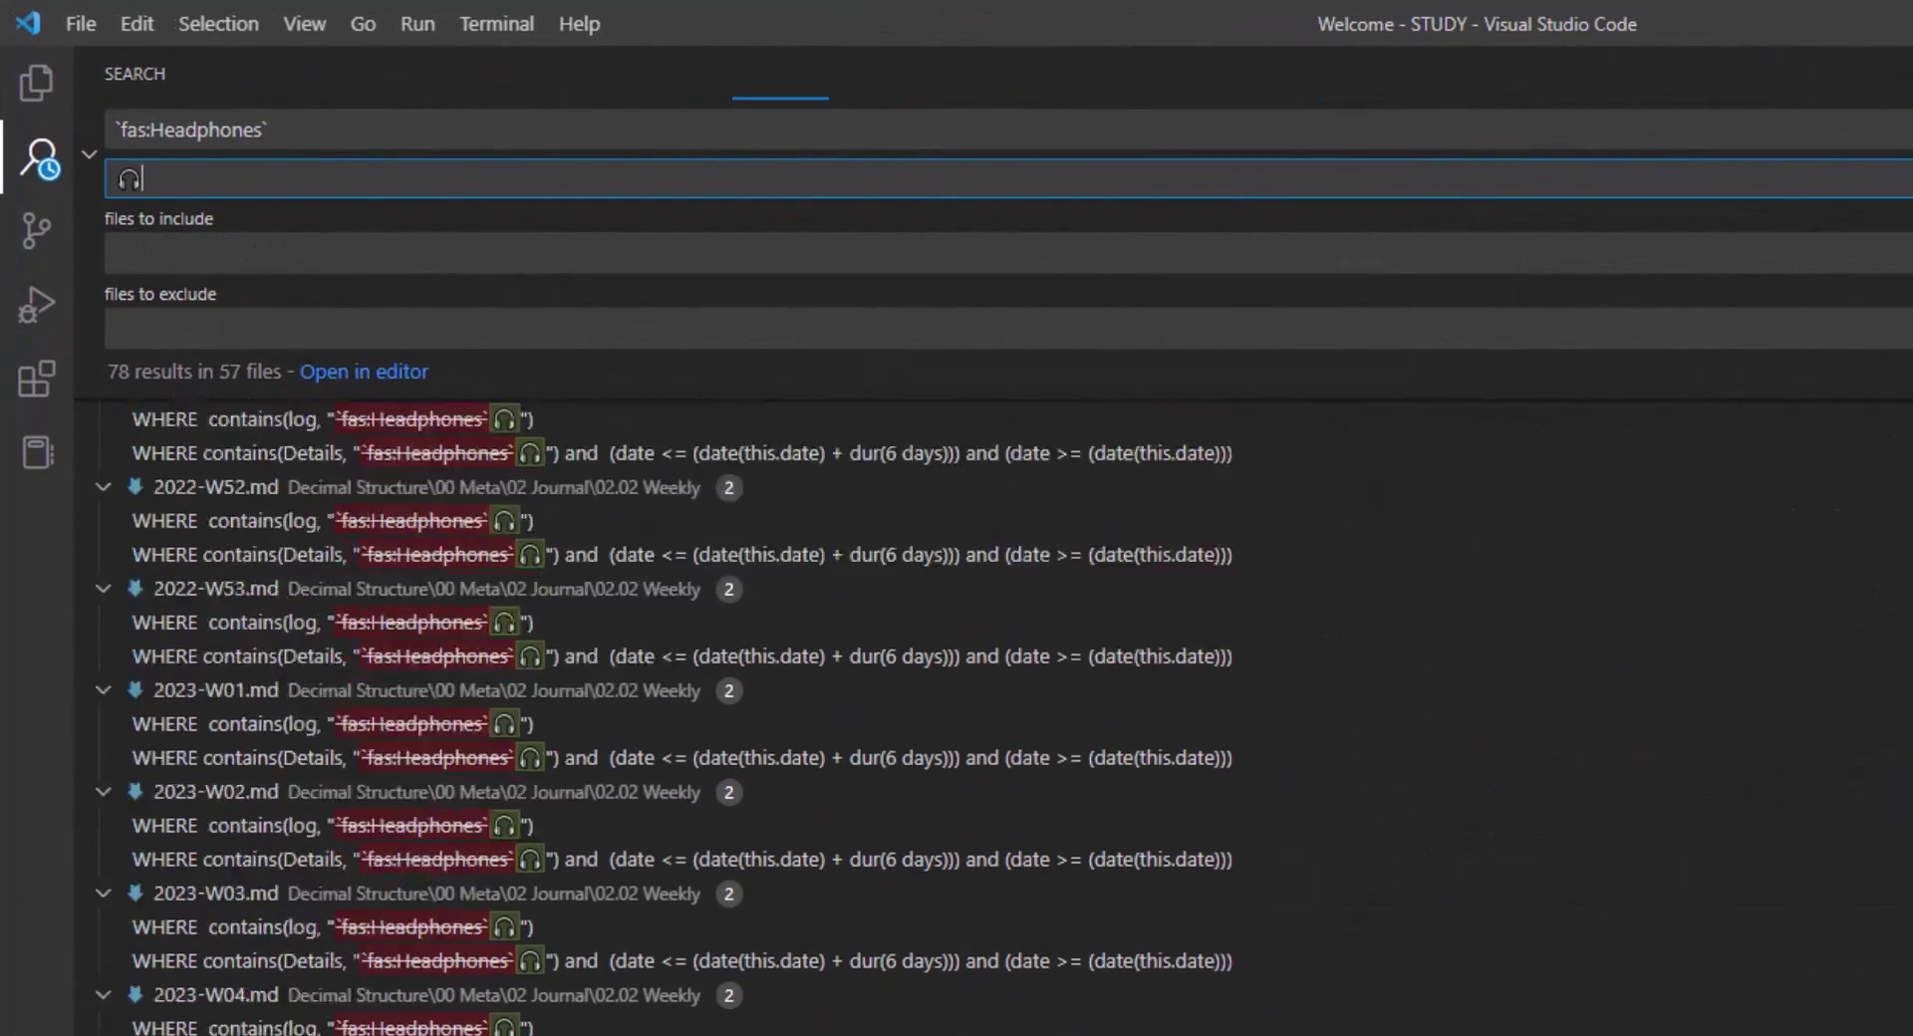
scroll(897, 697, up, 20)
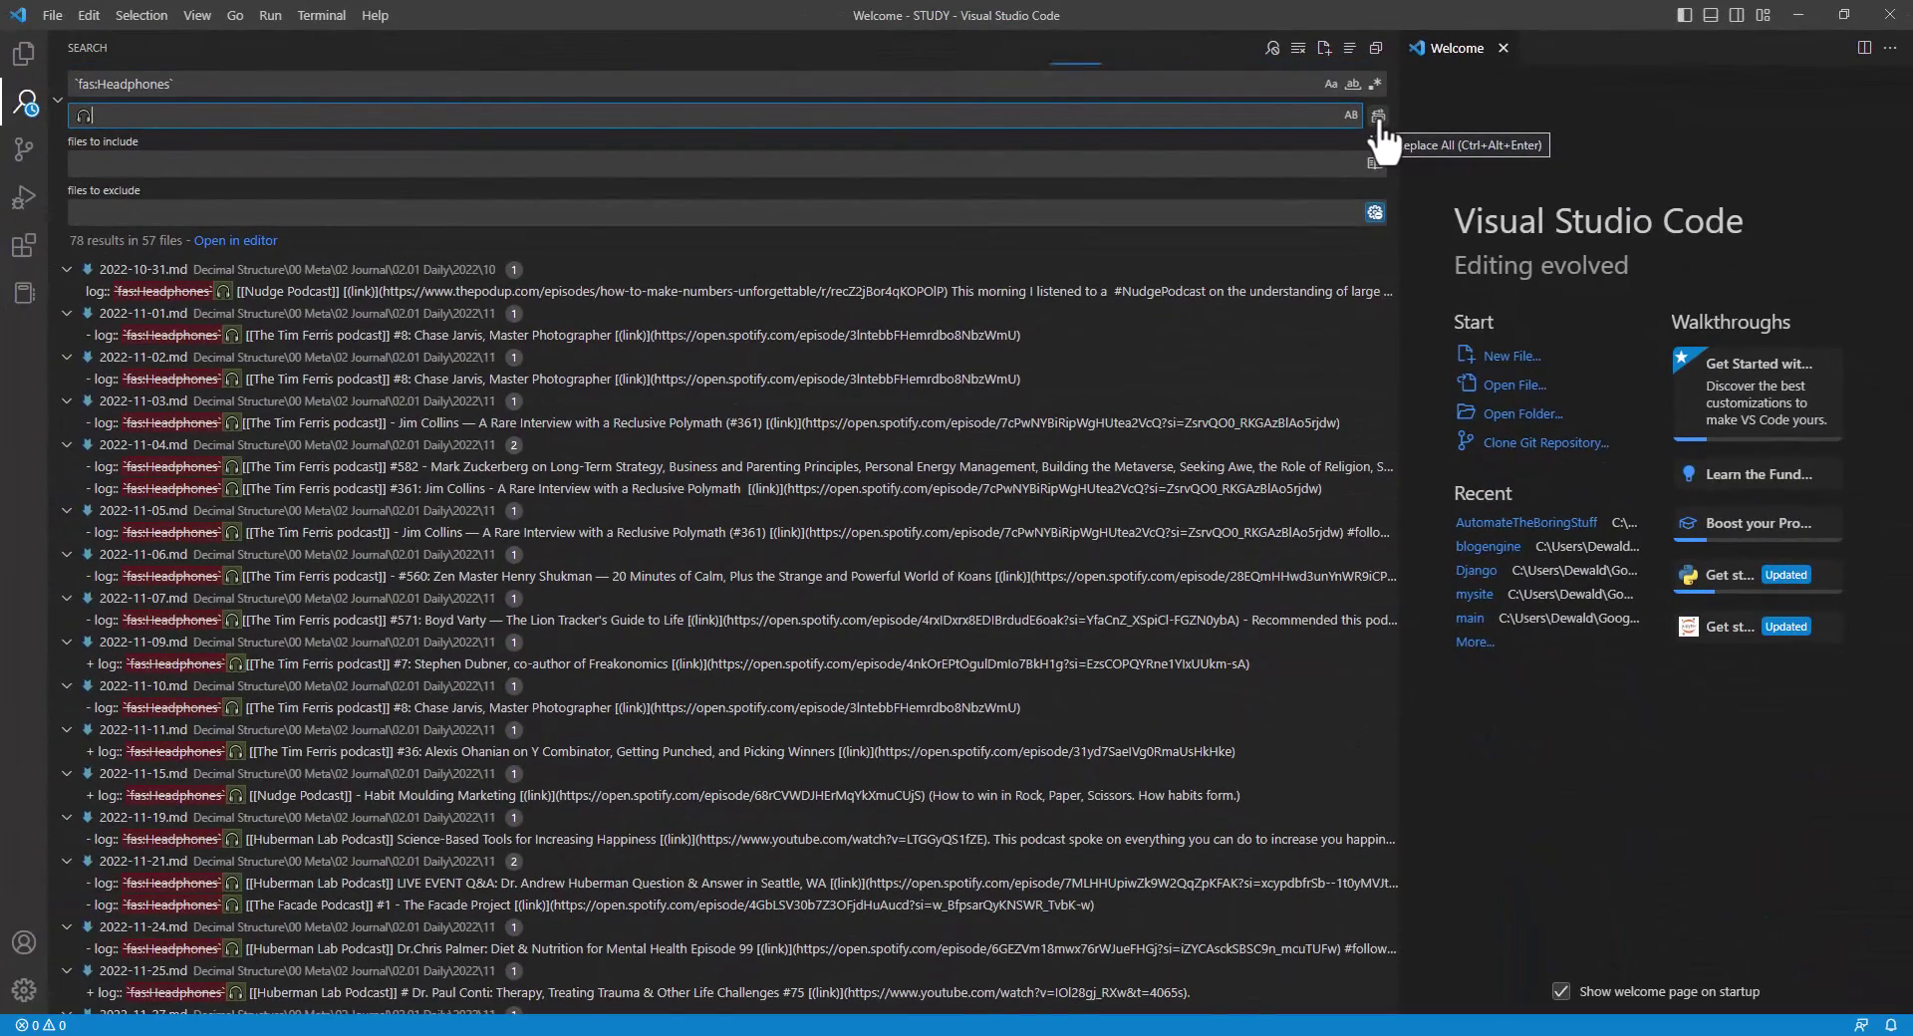
click(1379, 115)
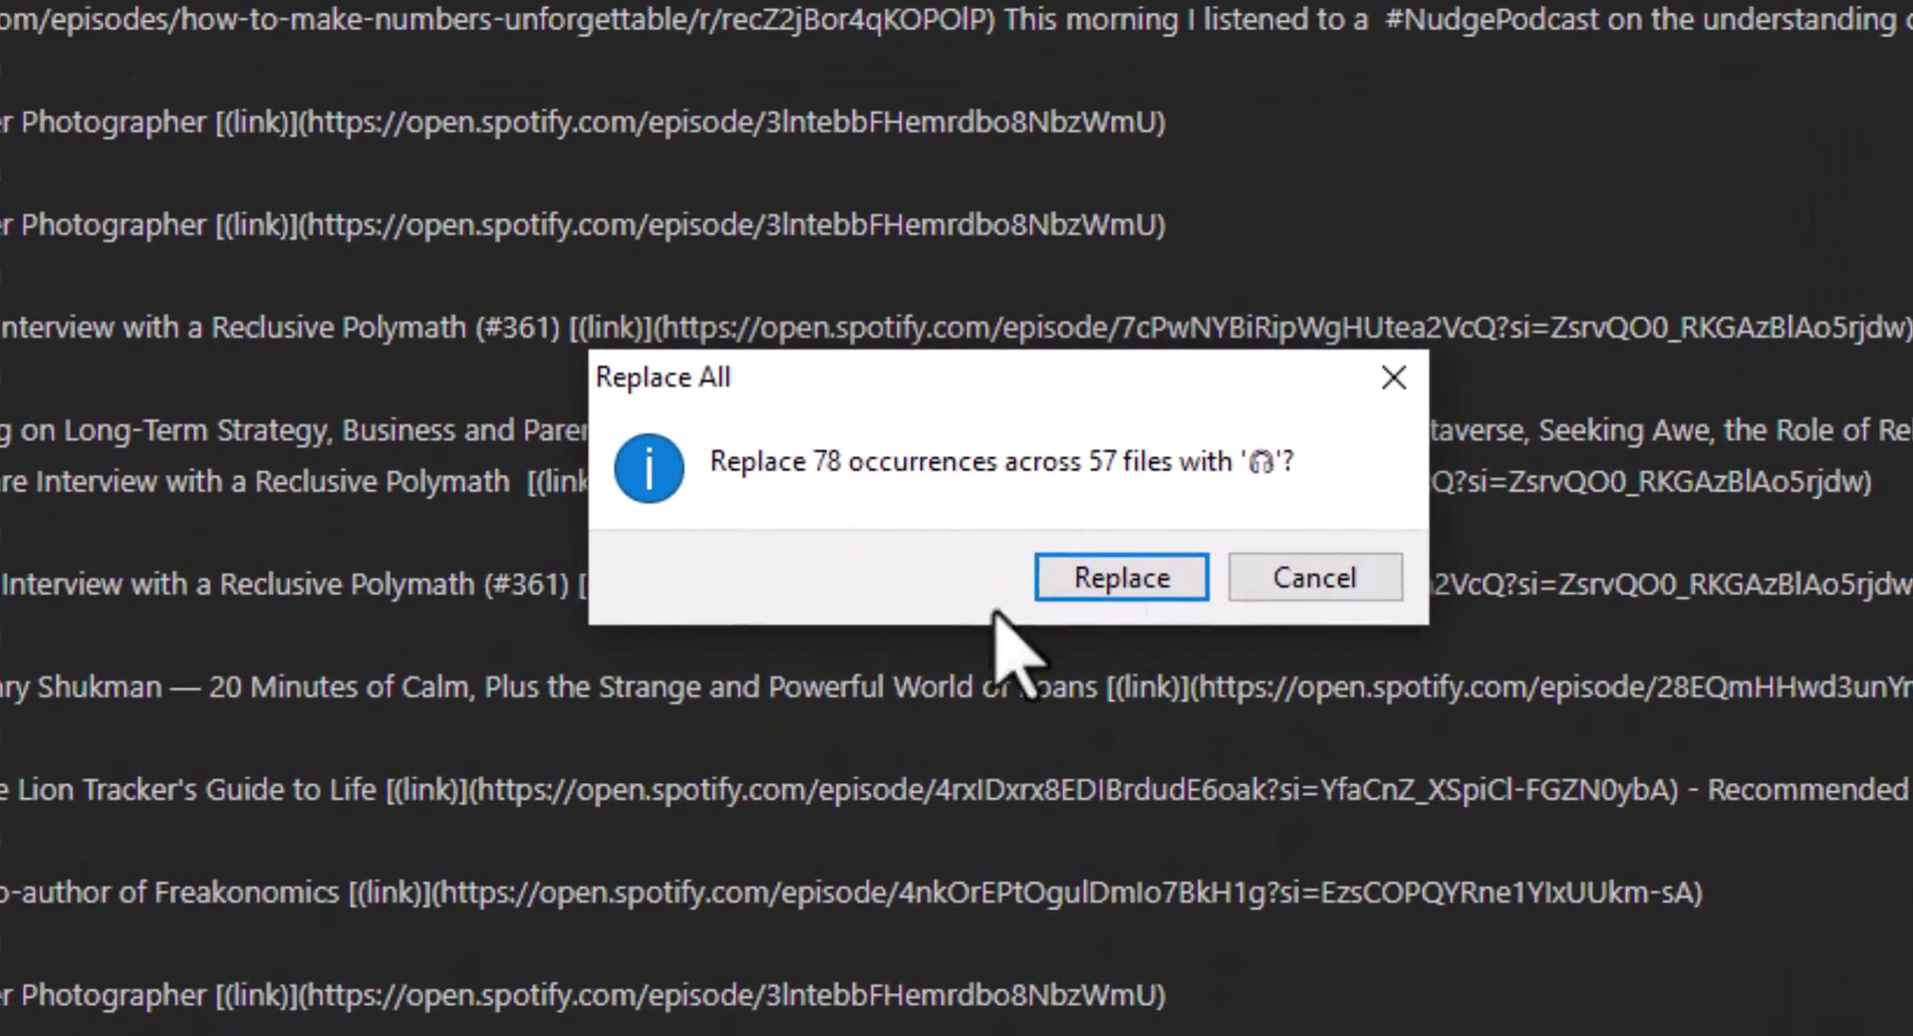
click(992, 531)
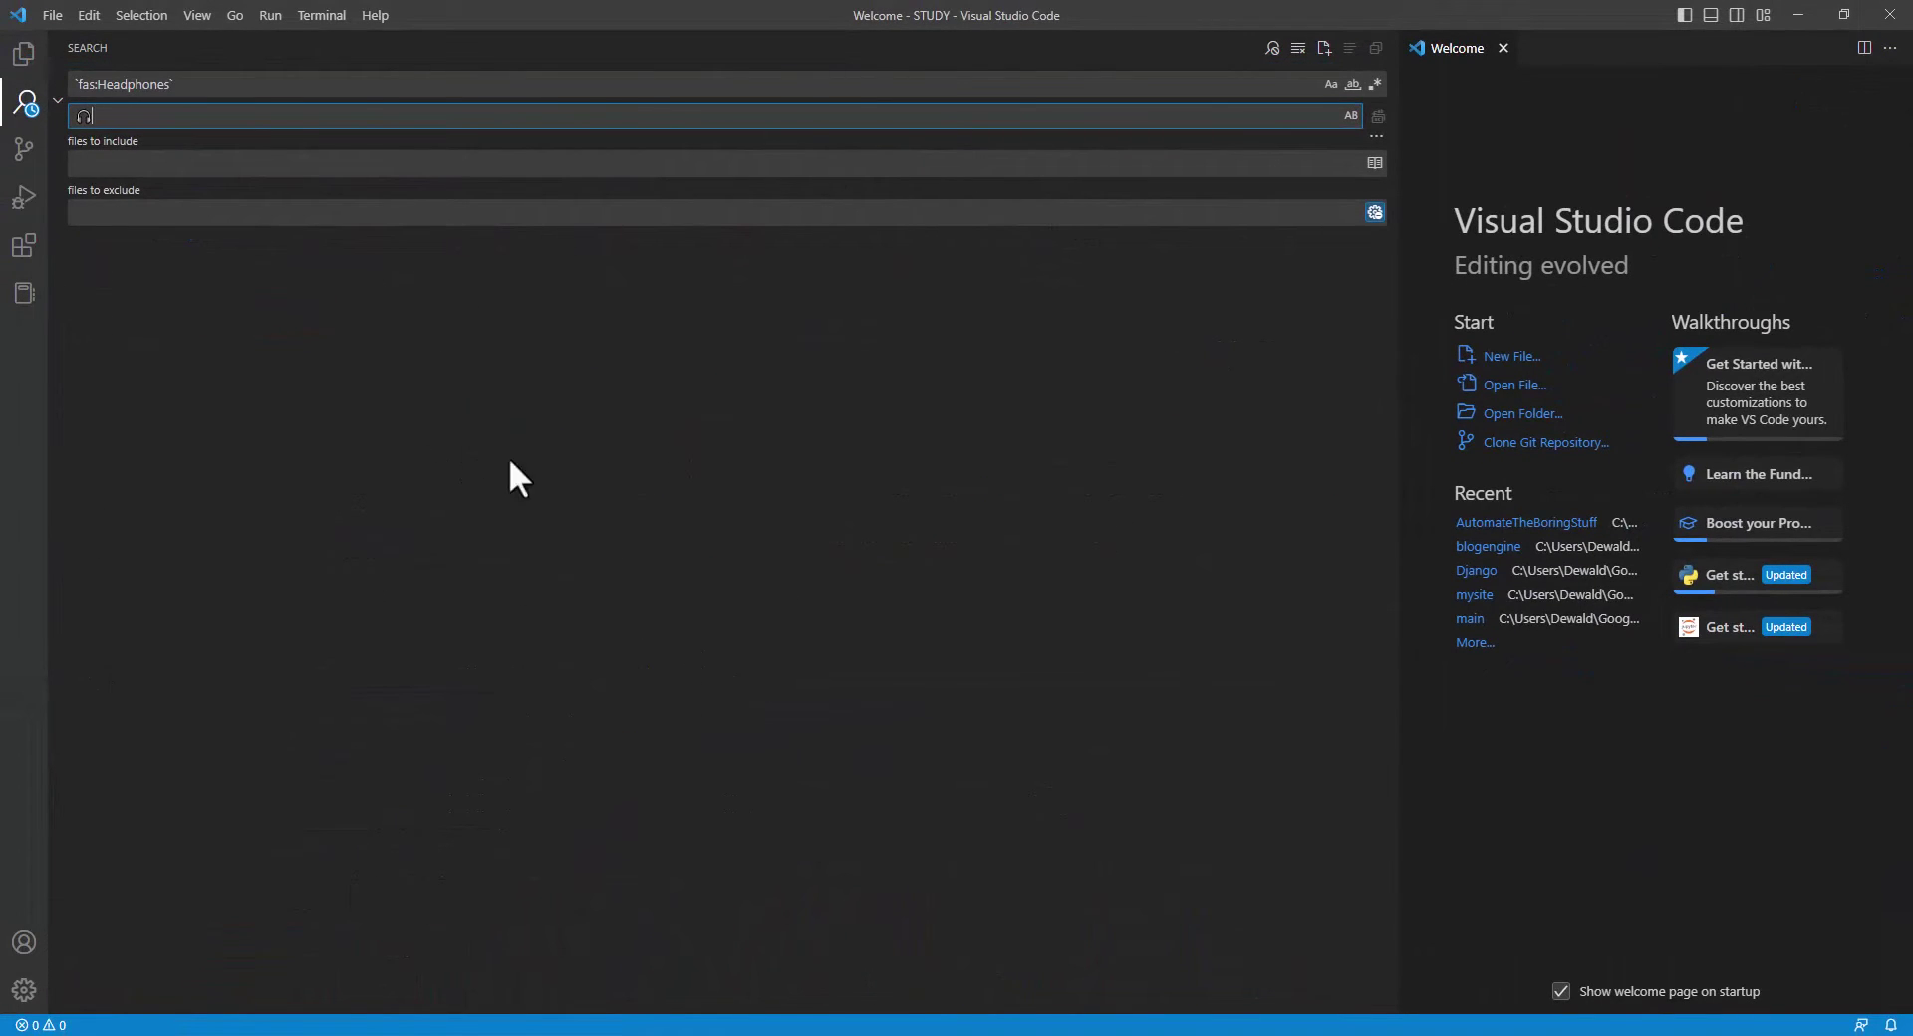
- Return to Obsidian and delete the redundant `or contains(Details, "🎧")` condition from the second query's WHERE line
click(24, 54)
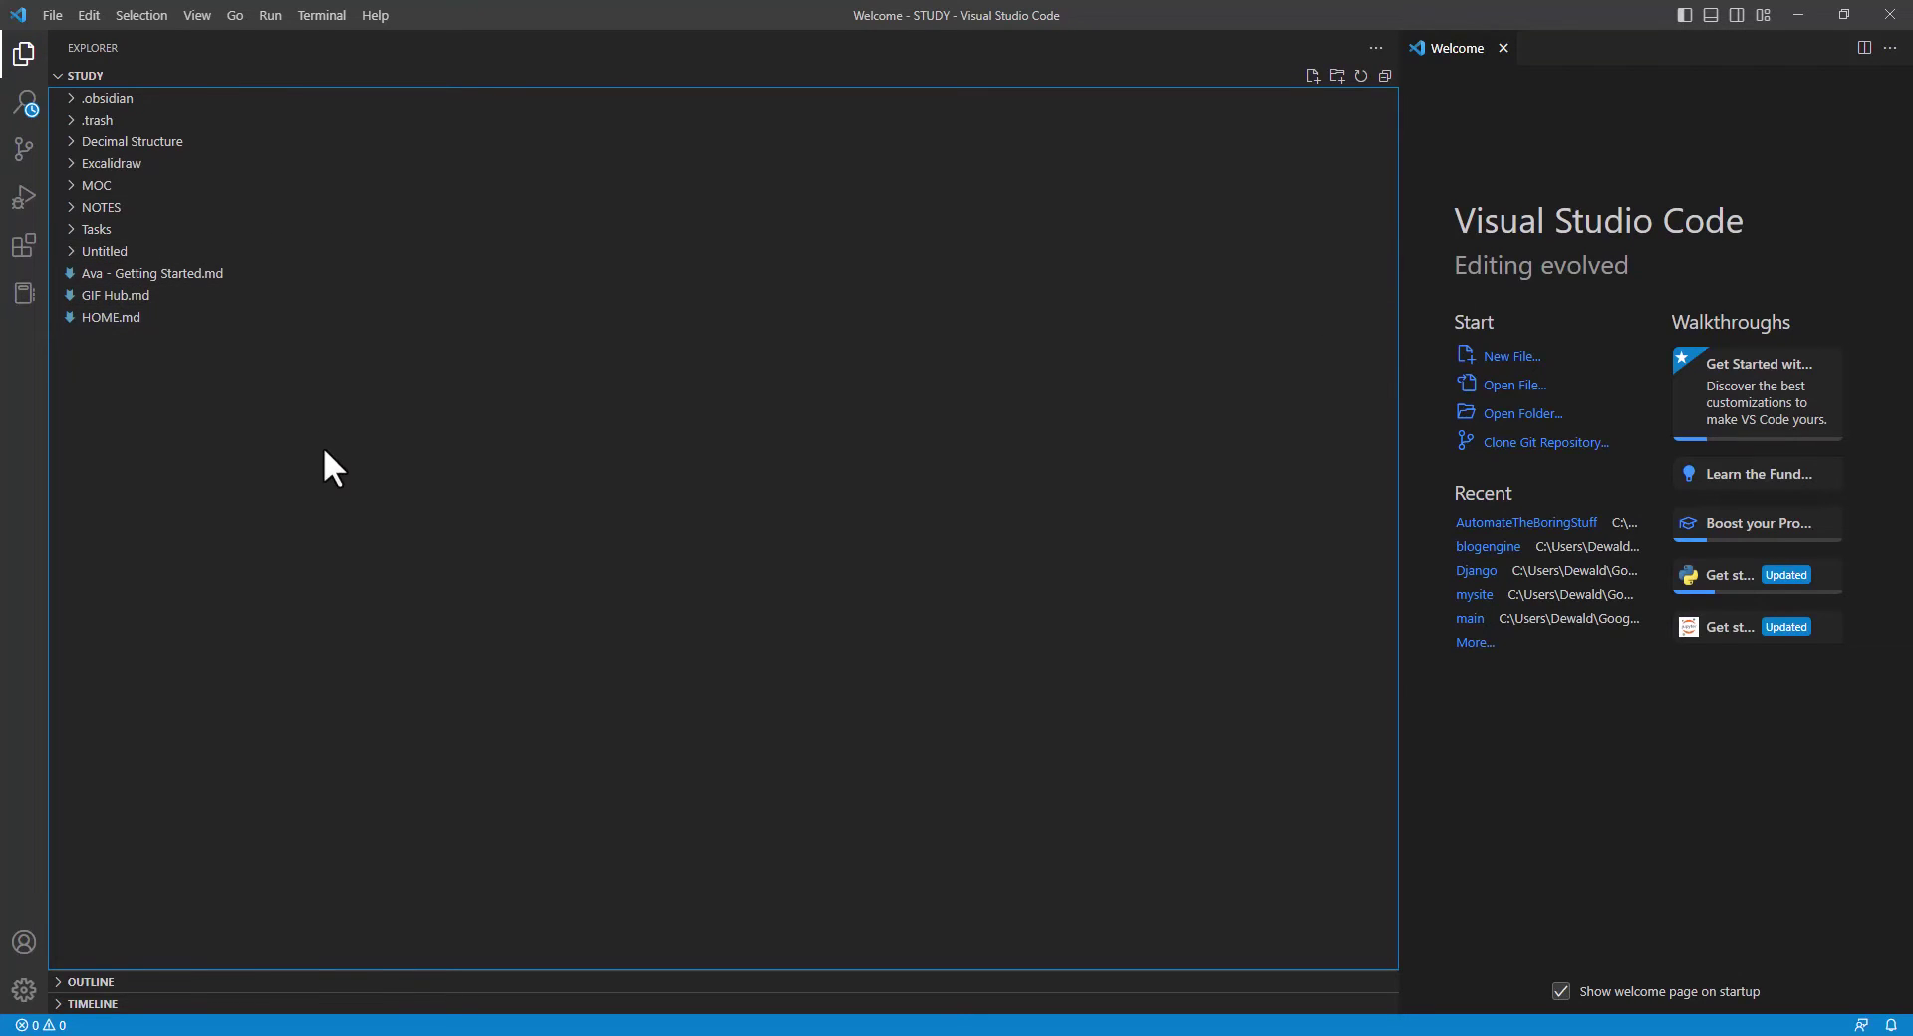
click(1798, 16)
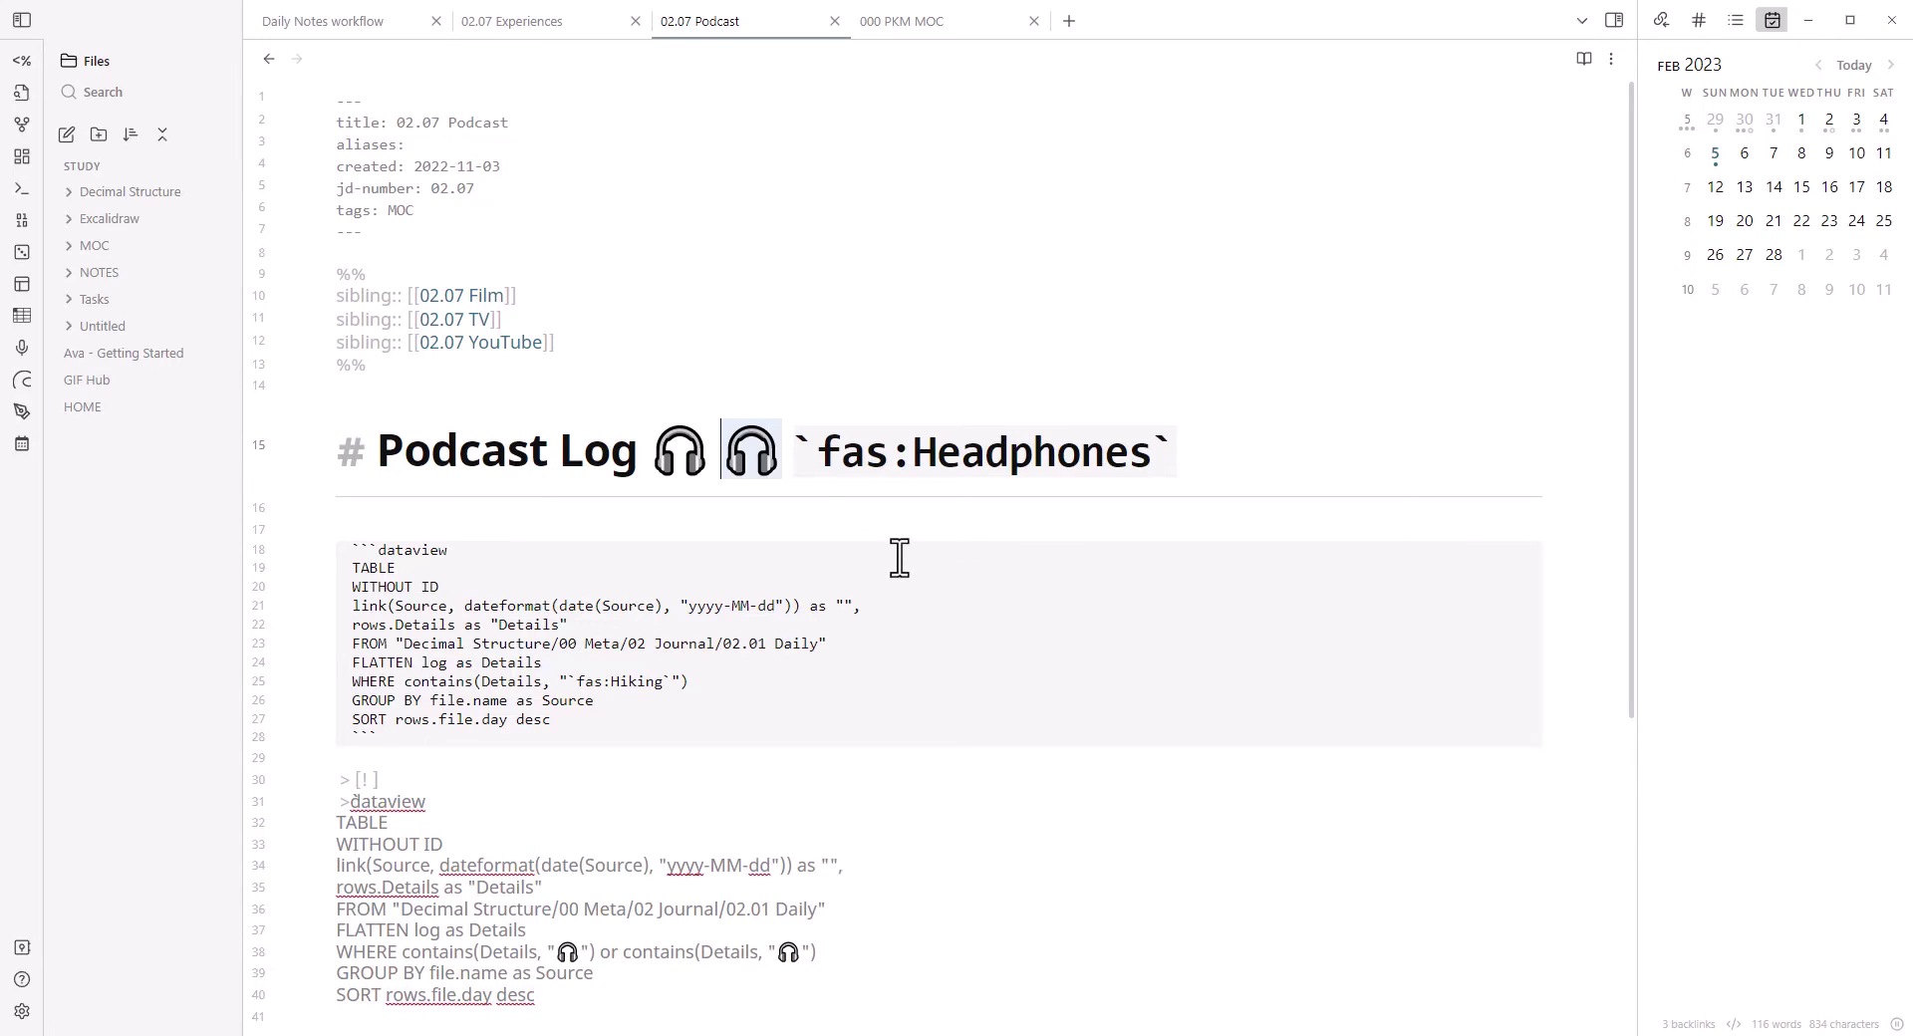
click(937, 454)
scroll(758, 598, down, 5)
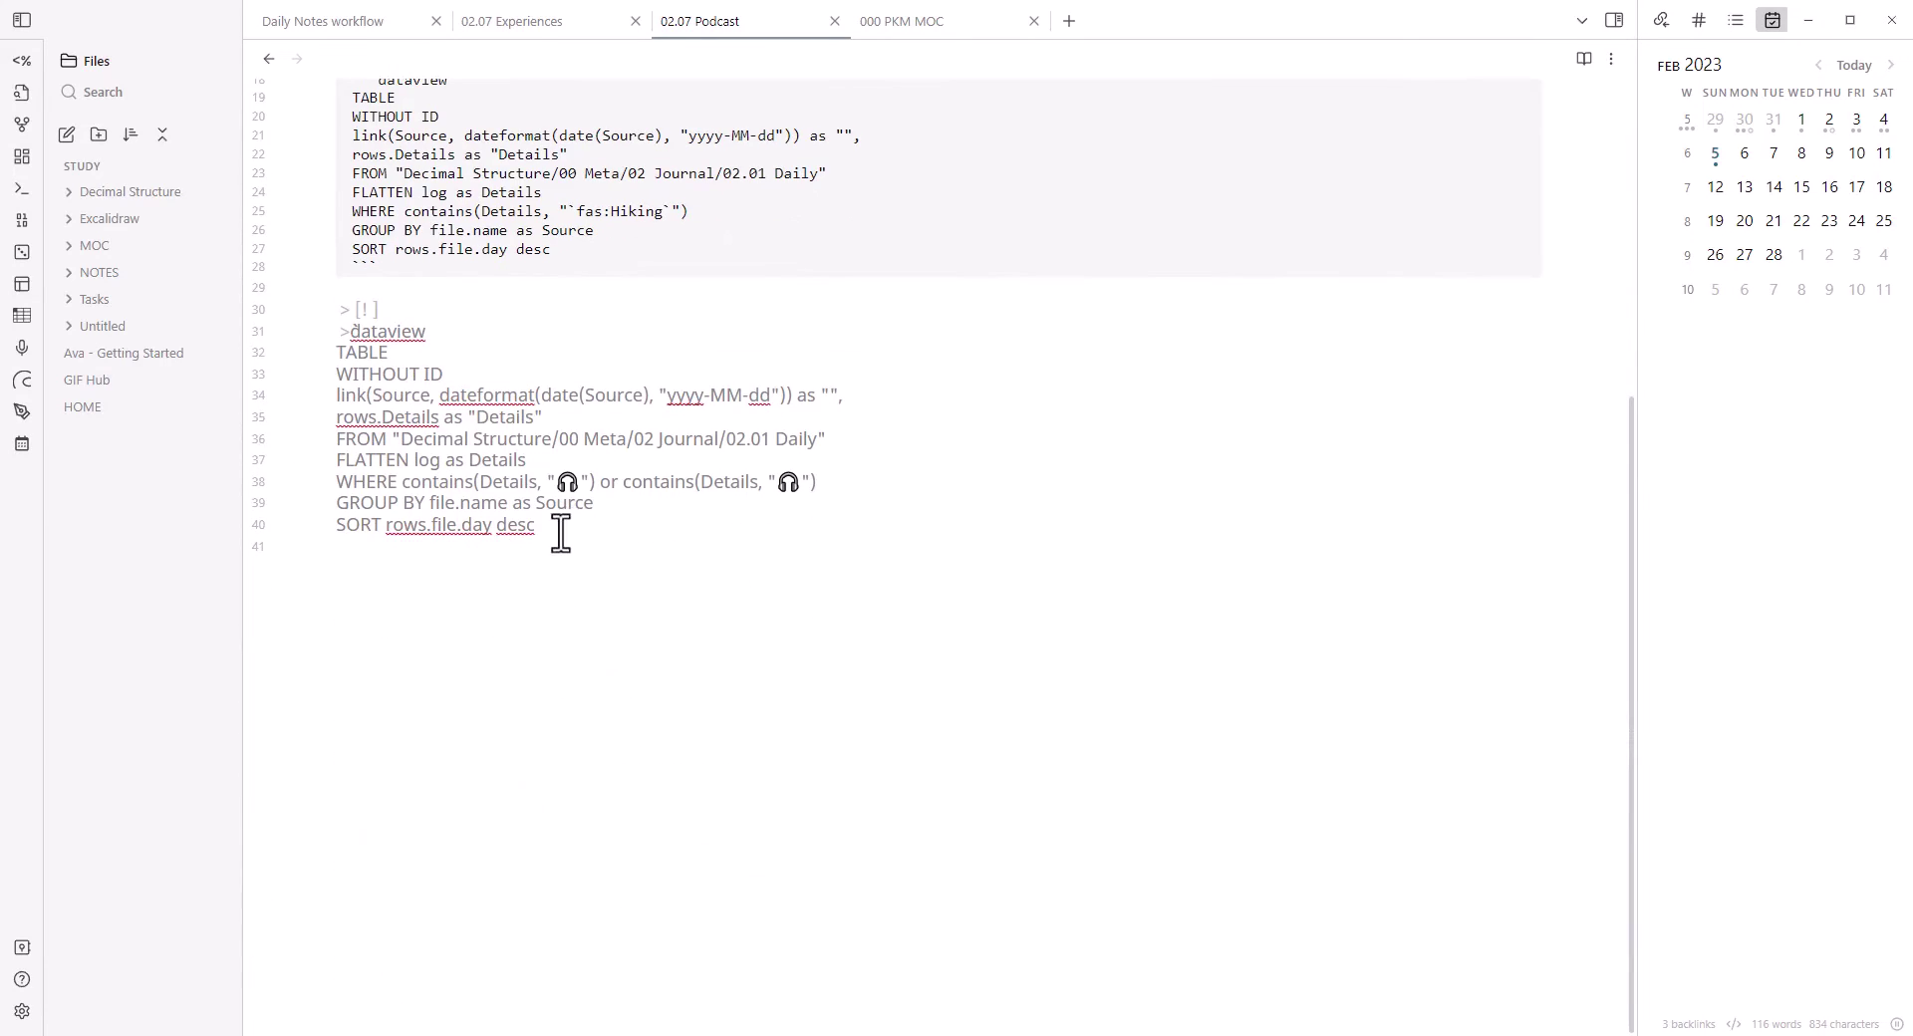
click(563, 484)
drag(840, 486, 595, 485)
key(BackSpace)
- Delete the first dataview query, which filters on `fas:Hiking`, and show the Podcast note in reading view
scroll(788, 598, up, 3)
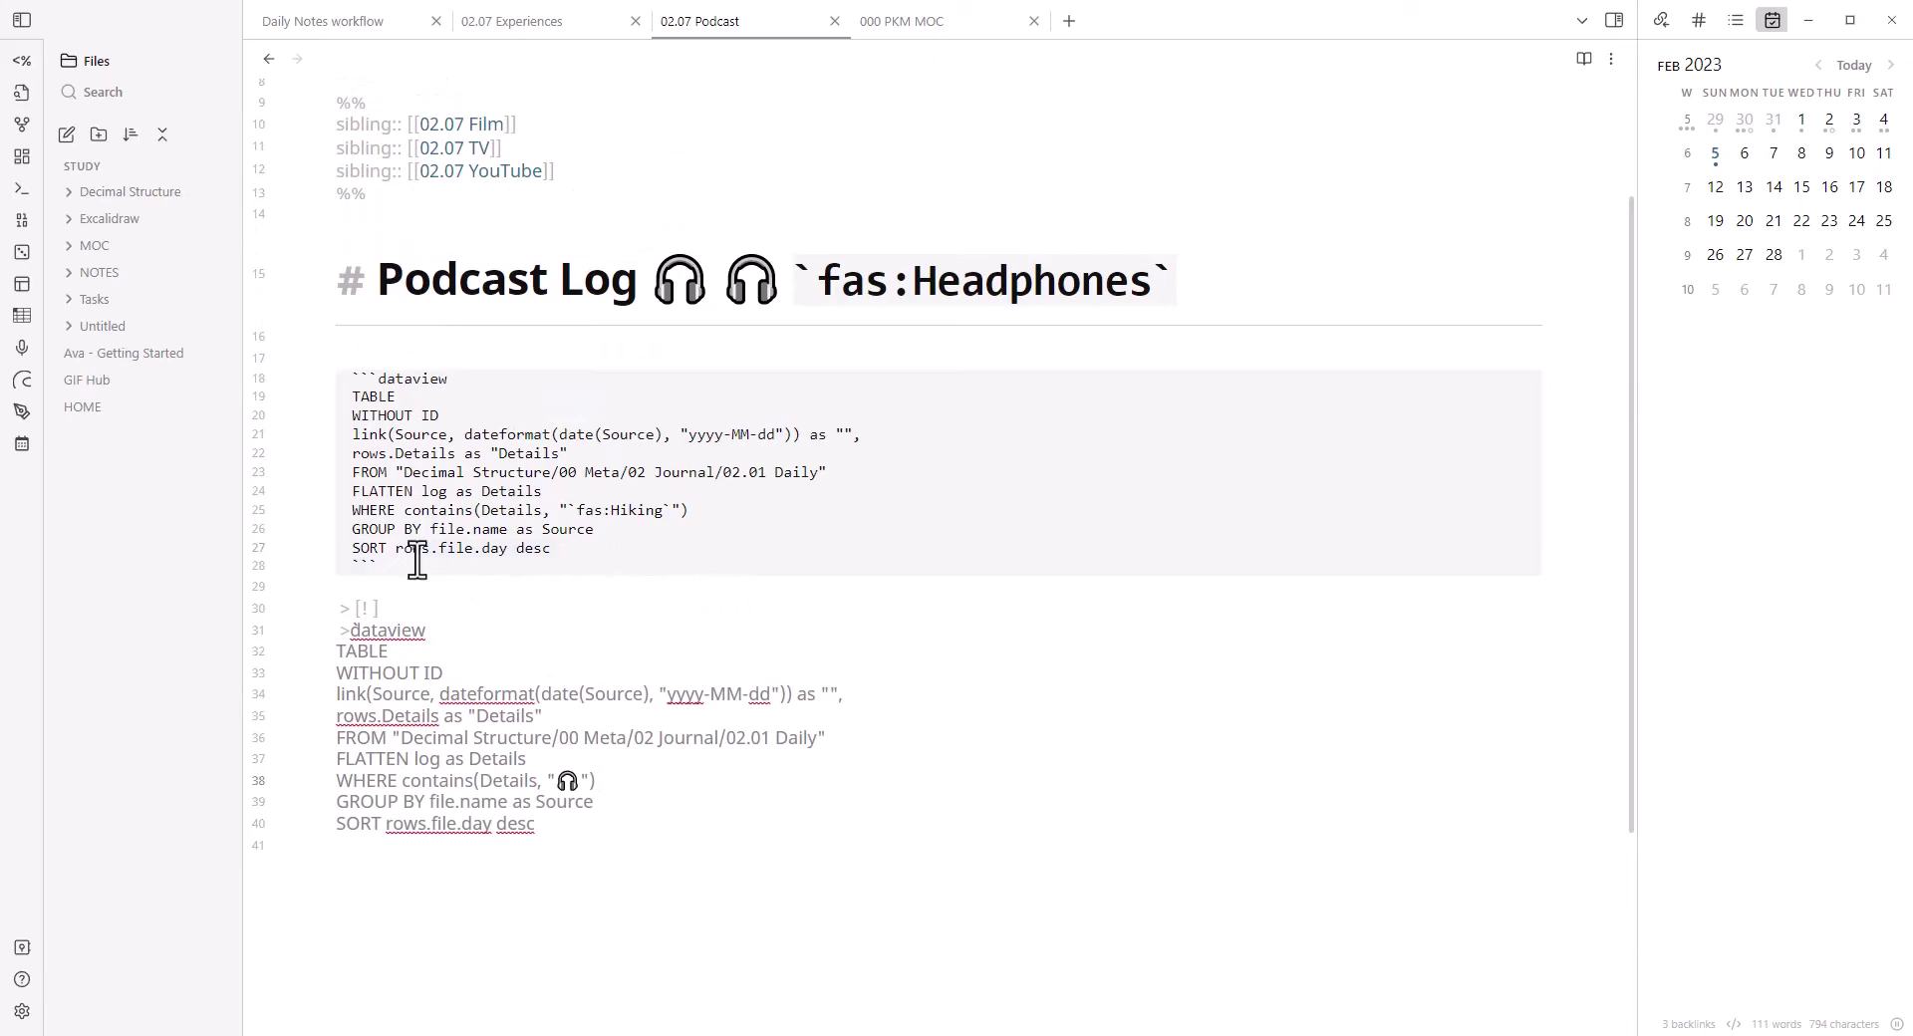
drag(416, 562, 326, 398)
key(ctrl+e)
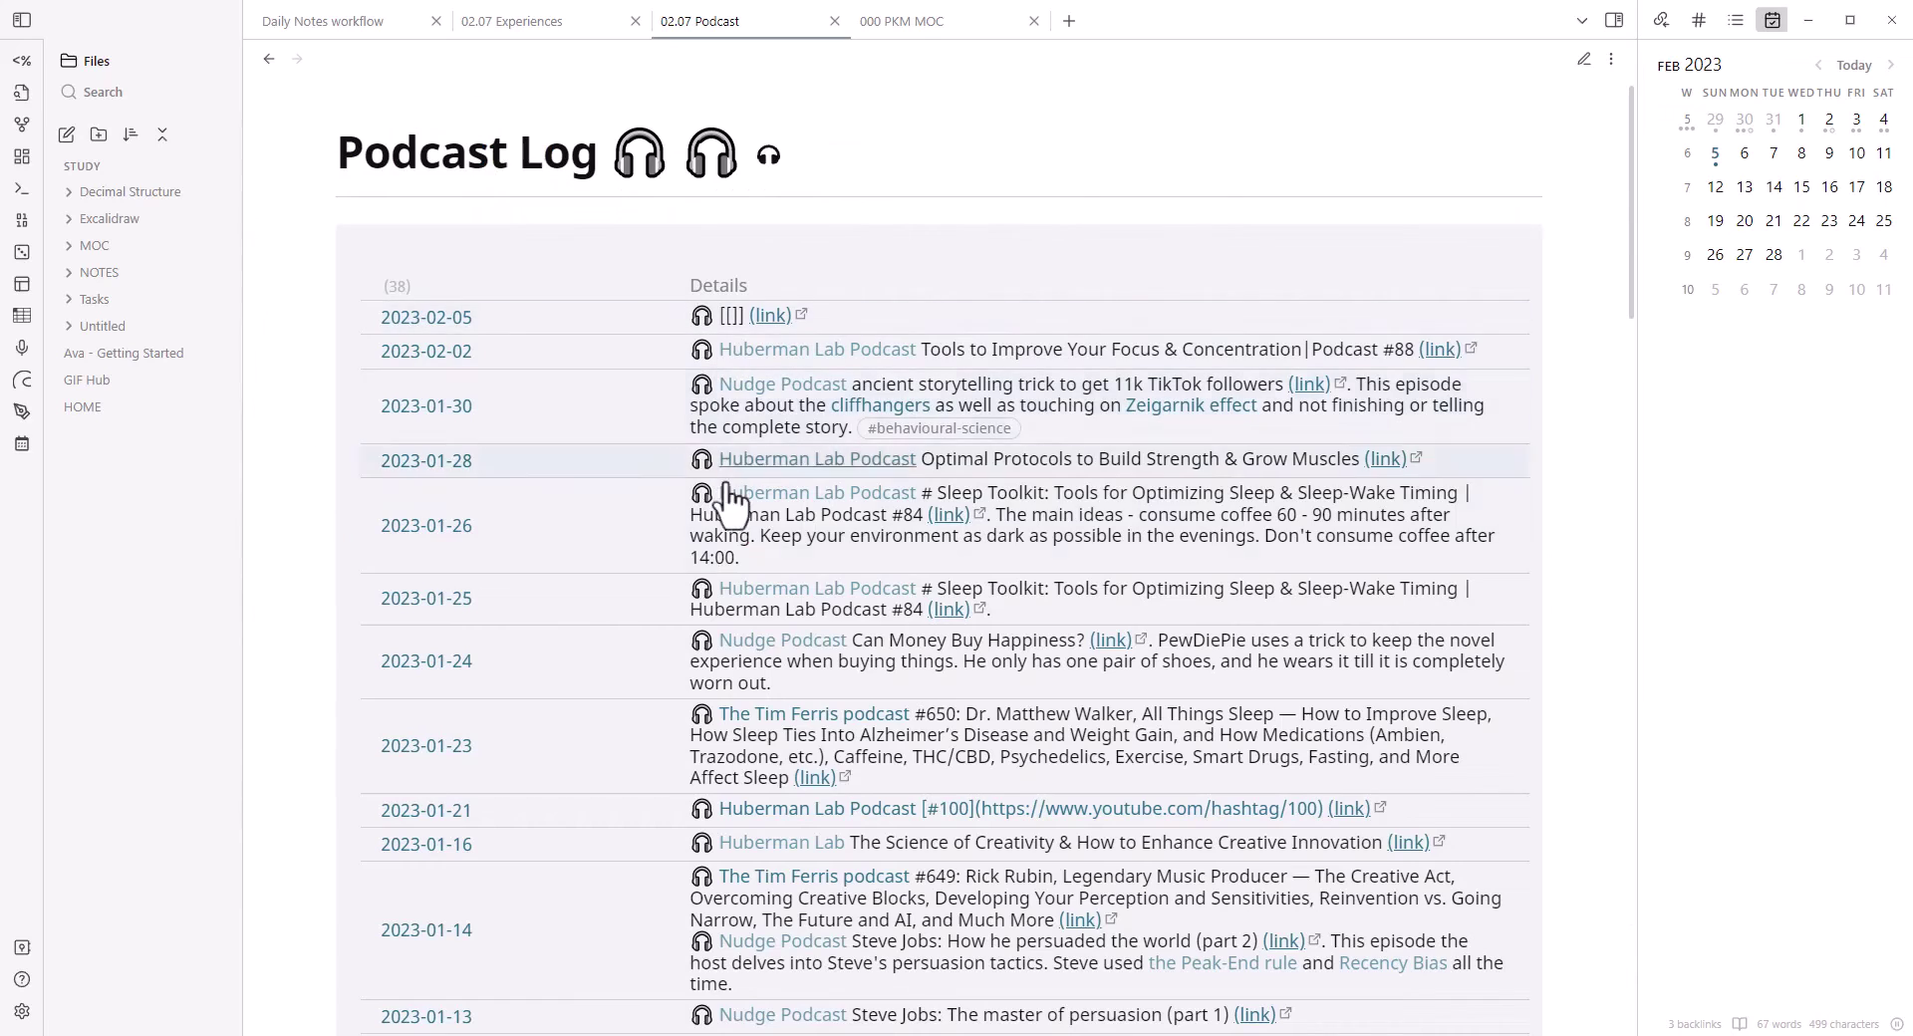
- Look through the podcast log table in reading view to check the headphones icon on each entry
scroll(726, 499, down, 5)
scroll(735, 618, up, 4)
scroll(732, 618, up, 2)
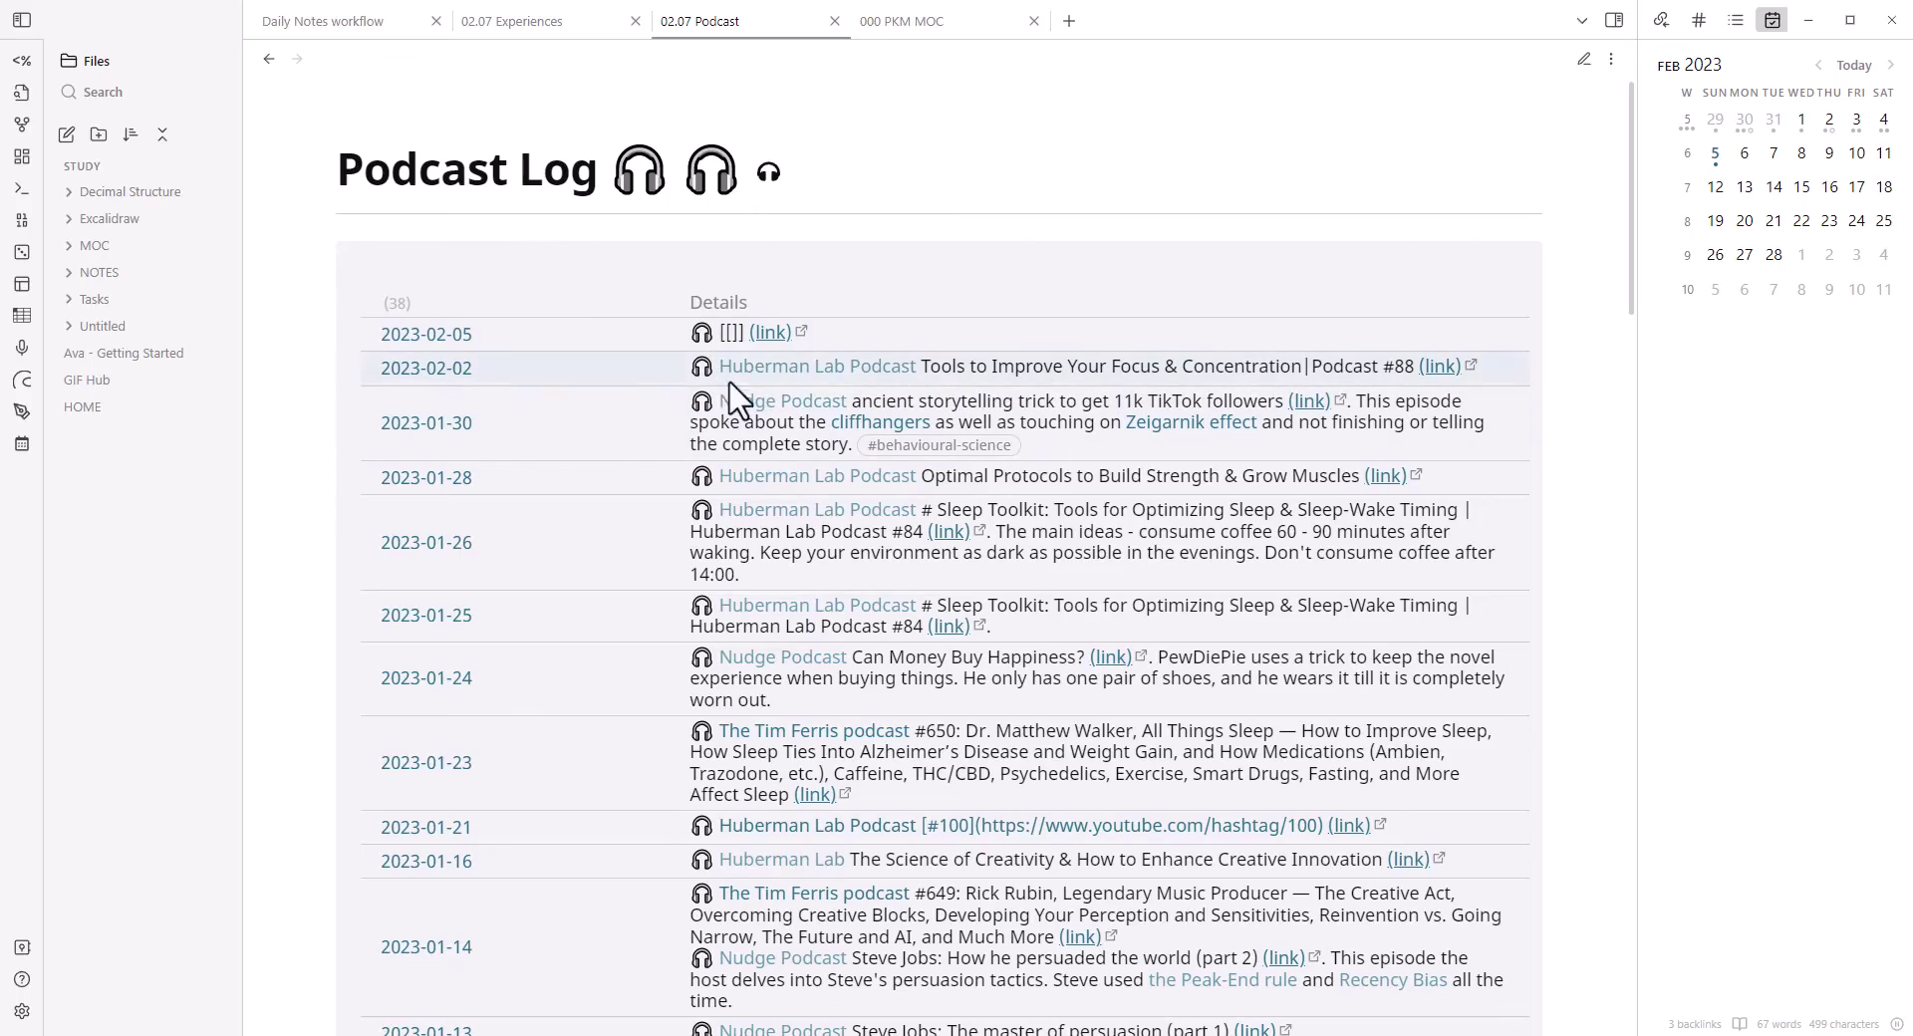
scroll(737, 342, down, 12)
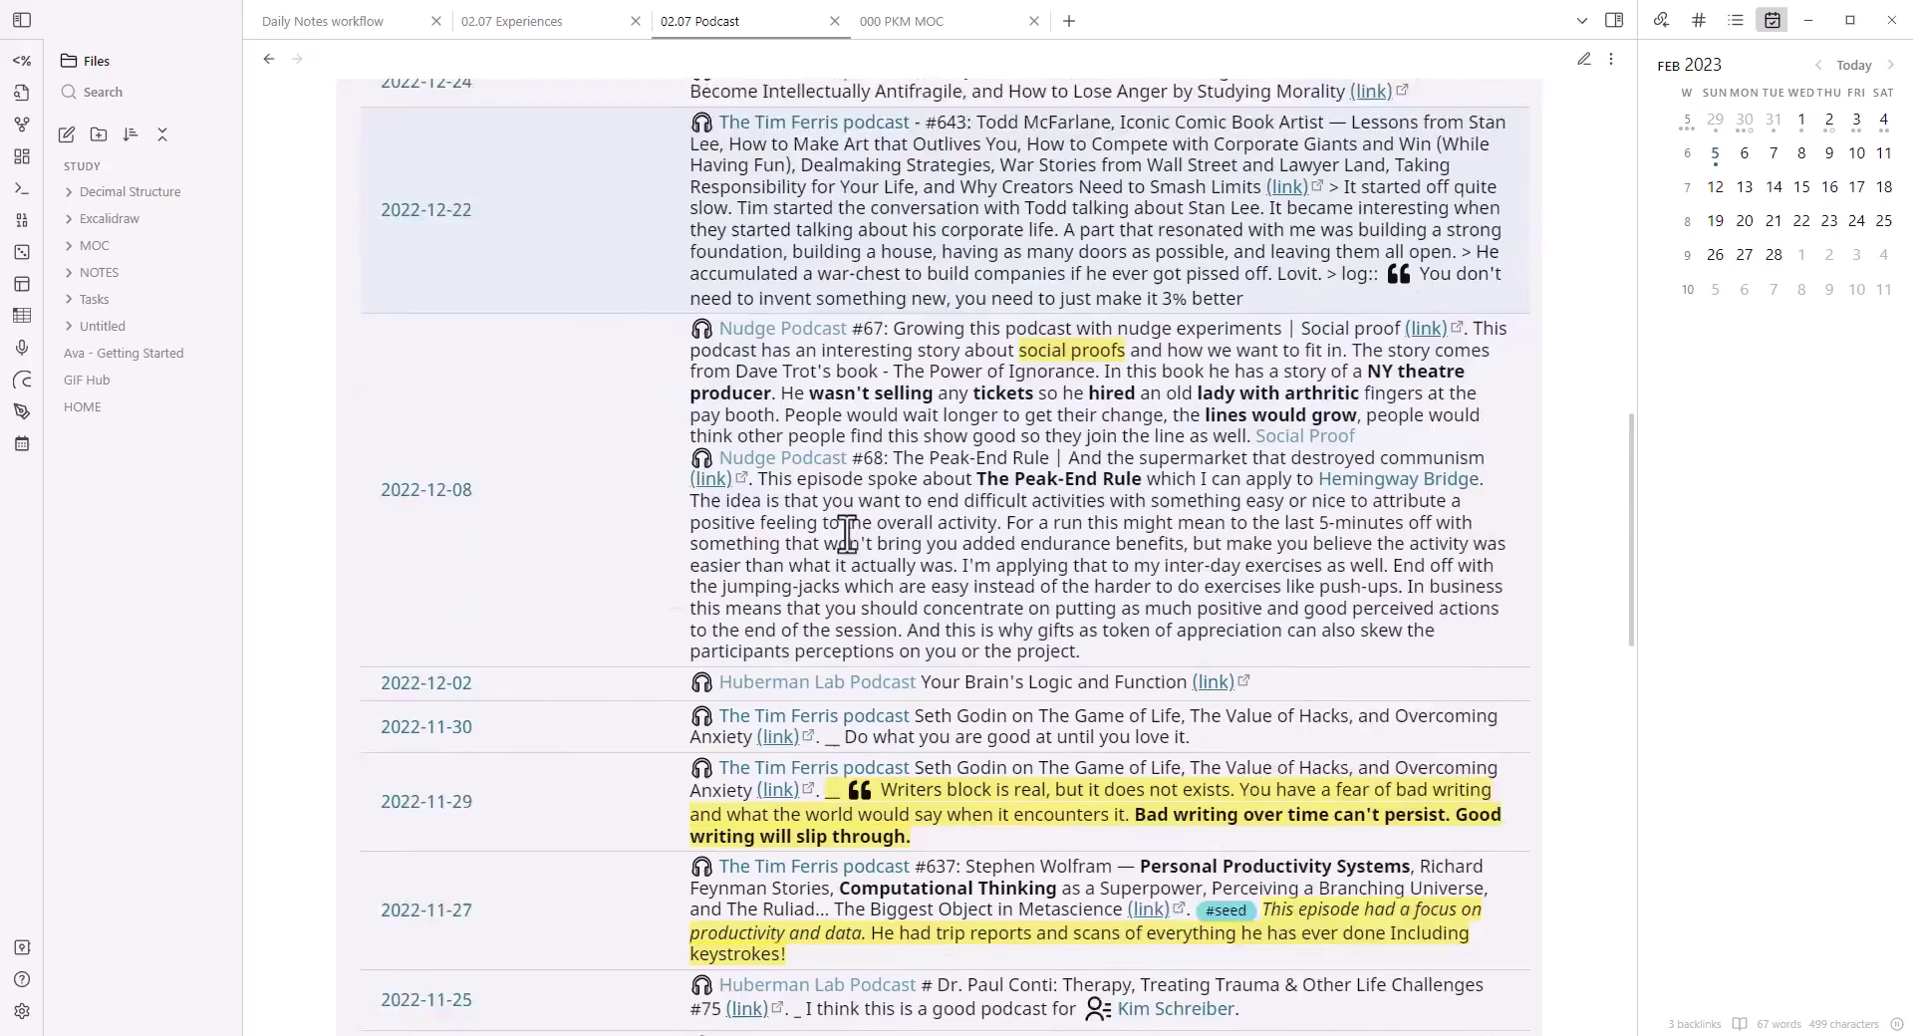
scroll(863, 562, up, 6)
scroll(904, 601, down, 4)
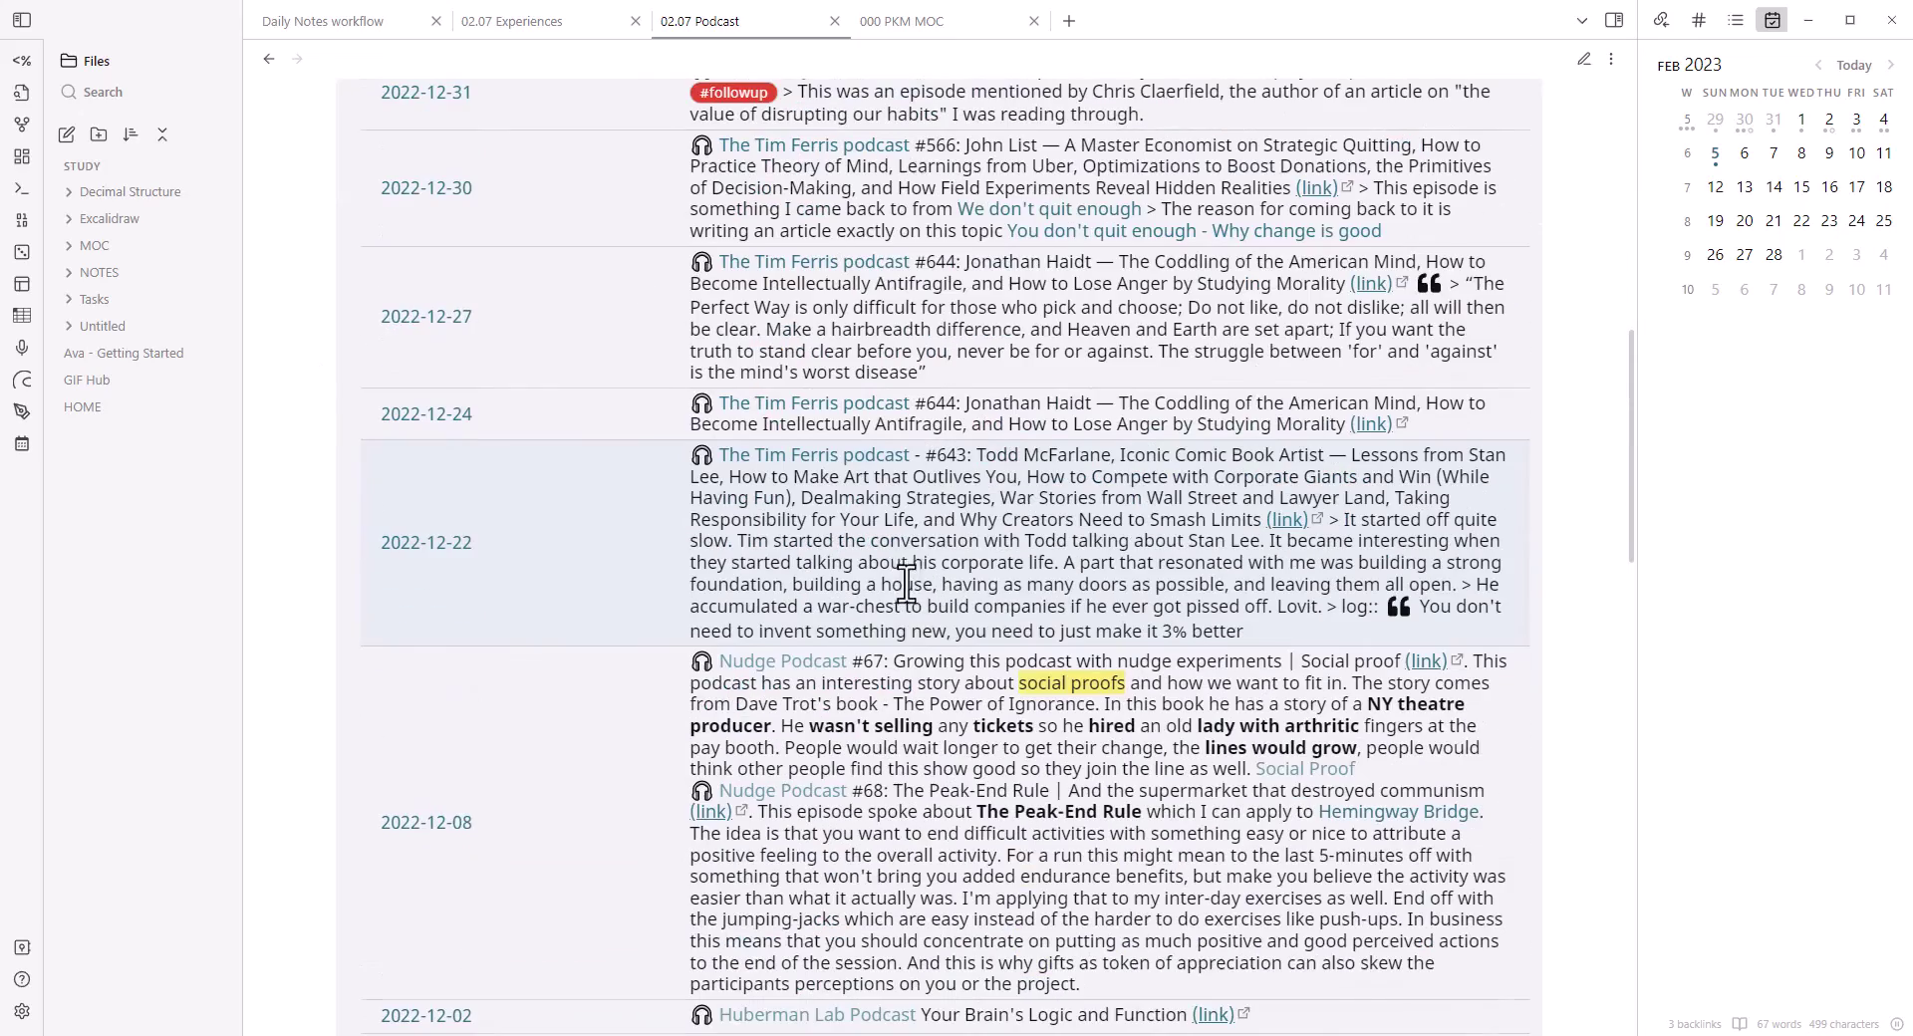
scroll(918, 548, up, 11)
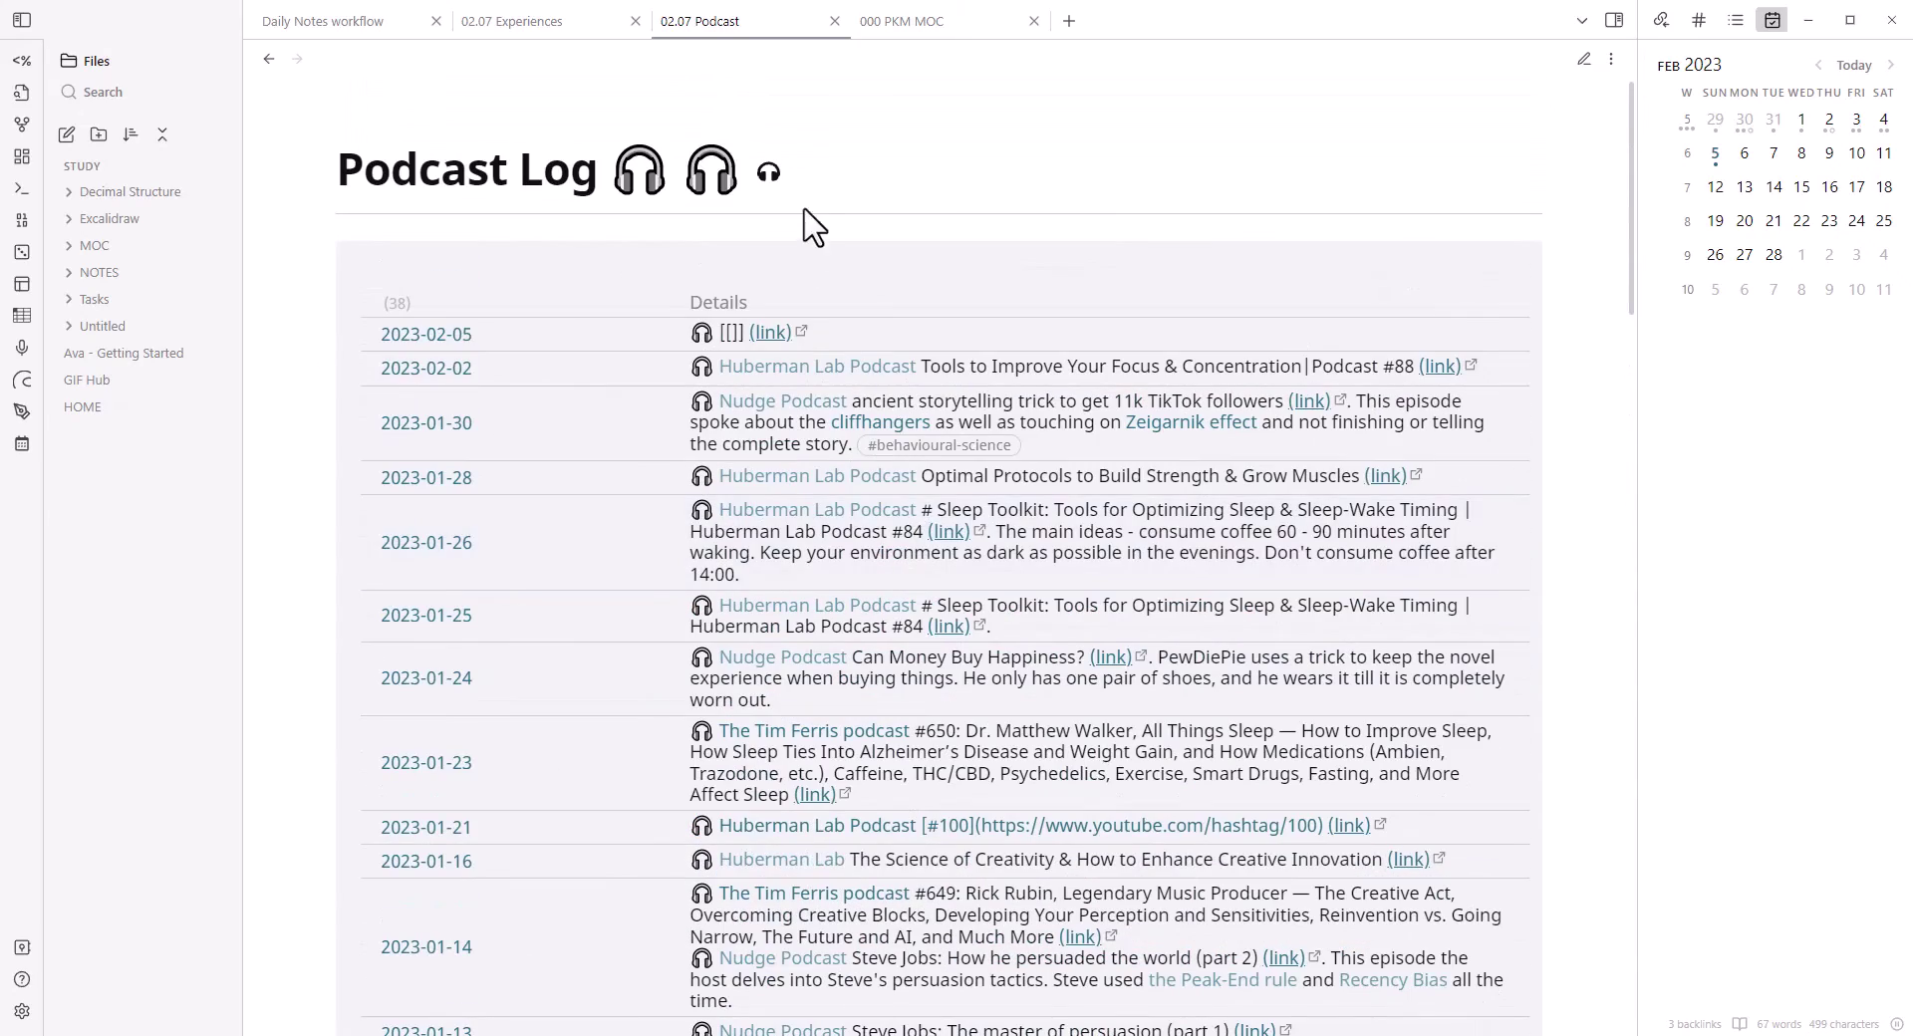
- Return to editing view, select the `fas:Headphones` code in the Podcast Log heading and switch to Visual Studio Code
key(ctrl+e)
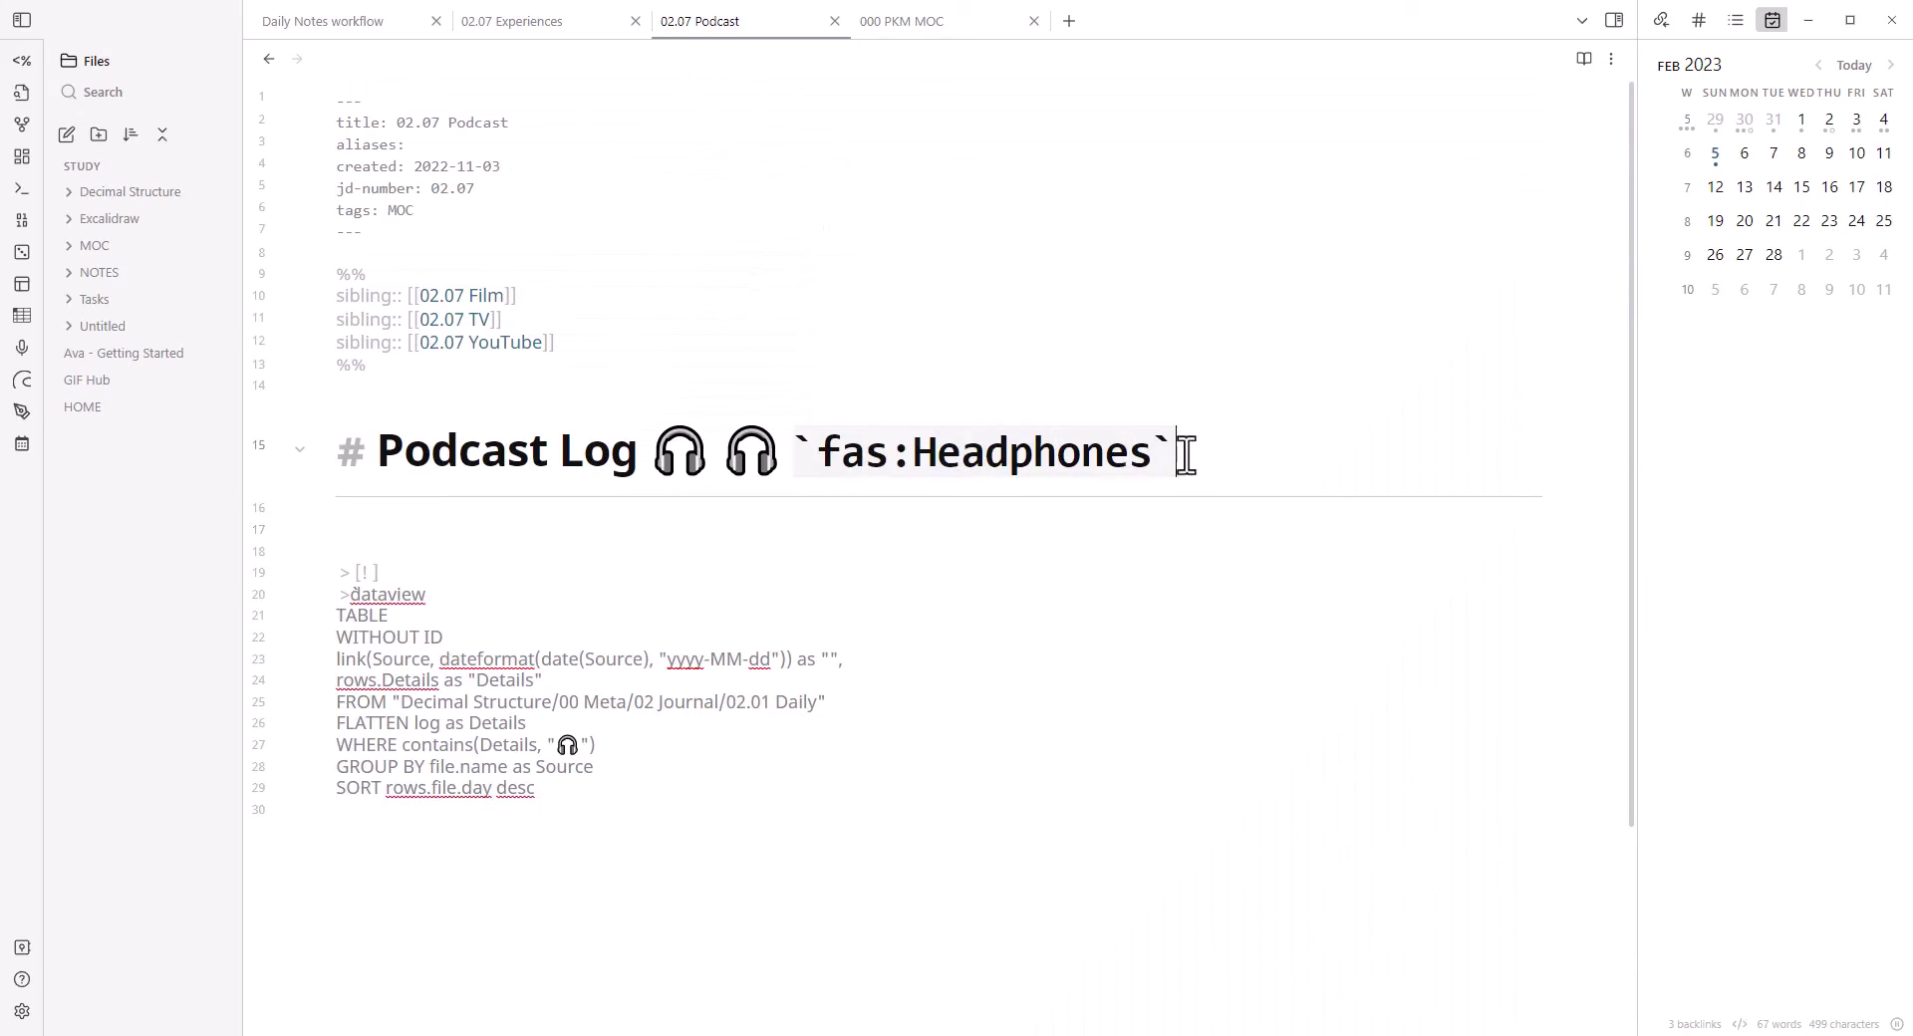
drag(1186, 455, 785, 454)
drag(1187, 457, 806, 454)
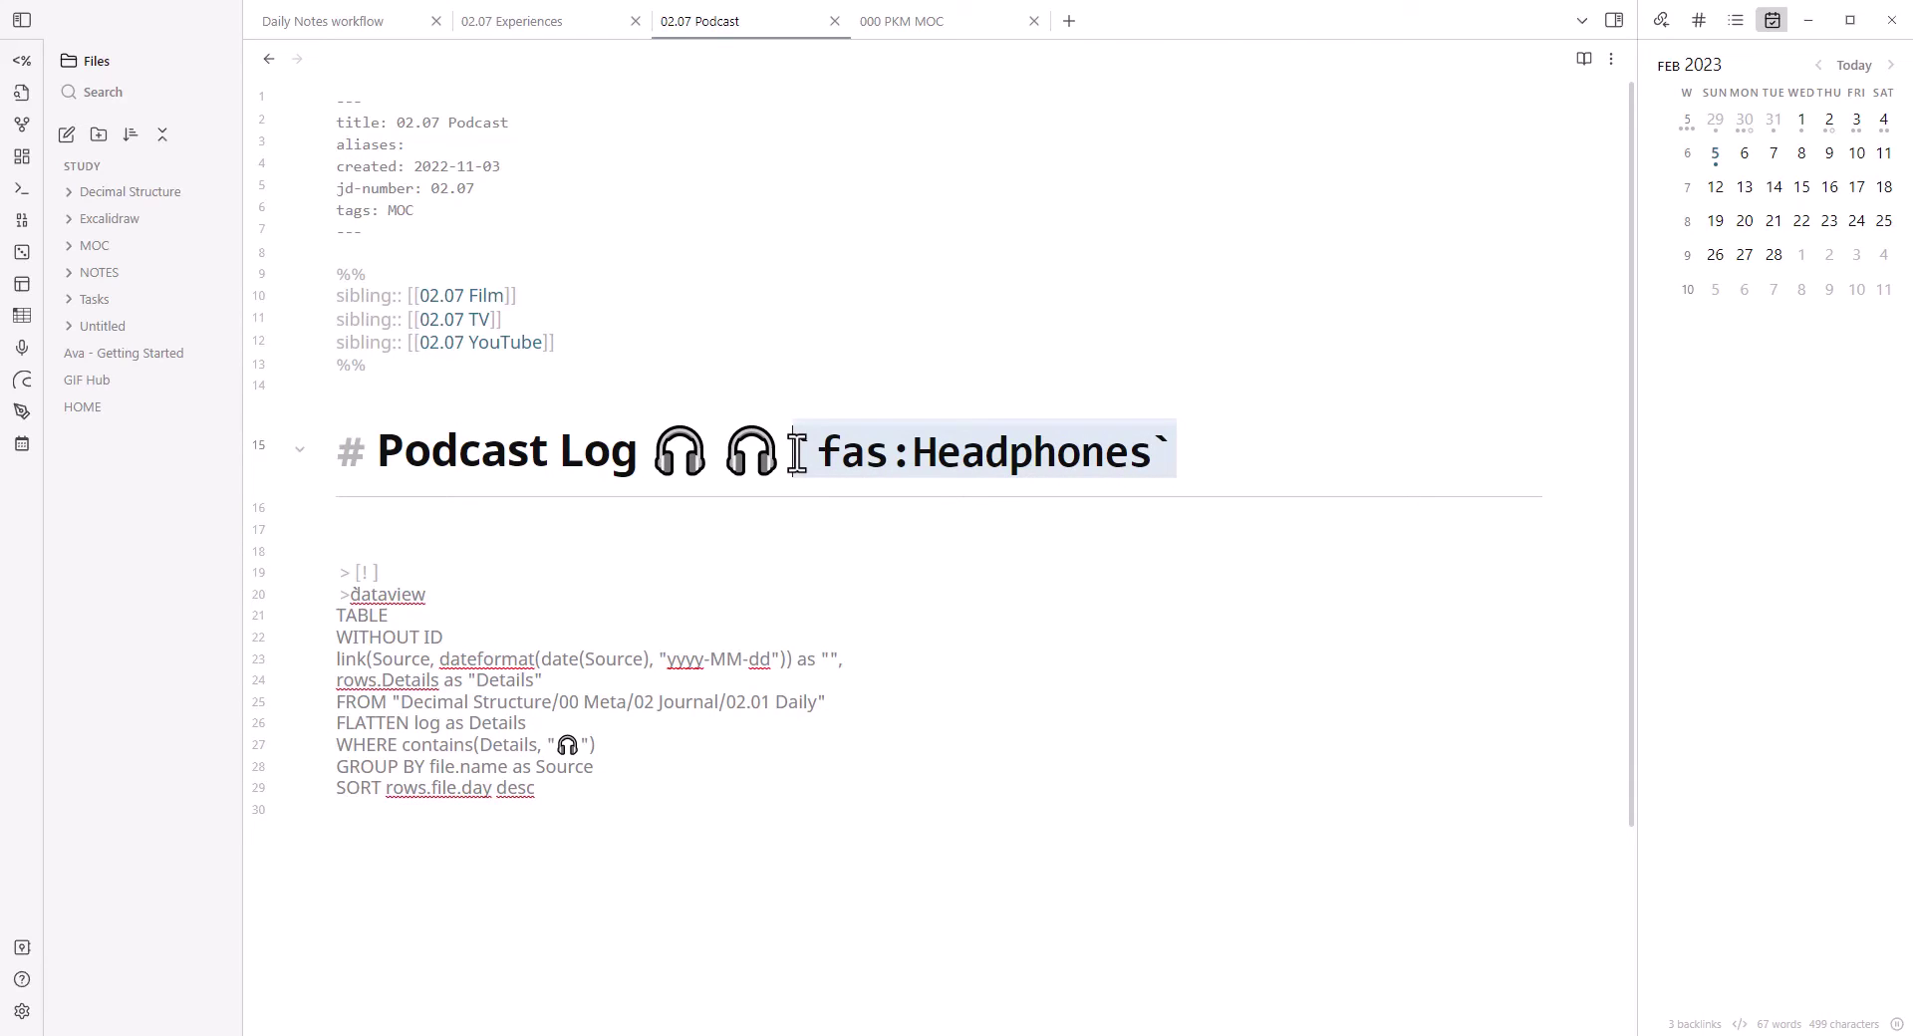
drag(1005, 477, 809, 444)
click(844, 459)
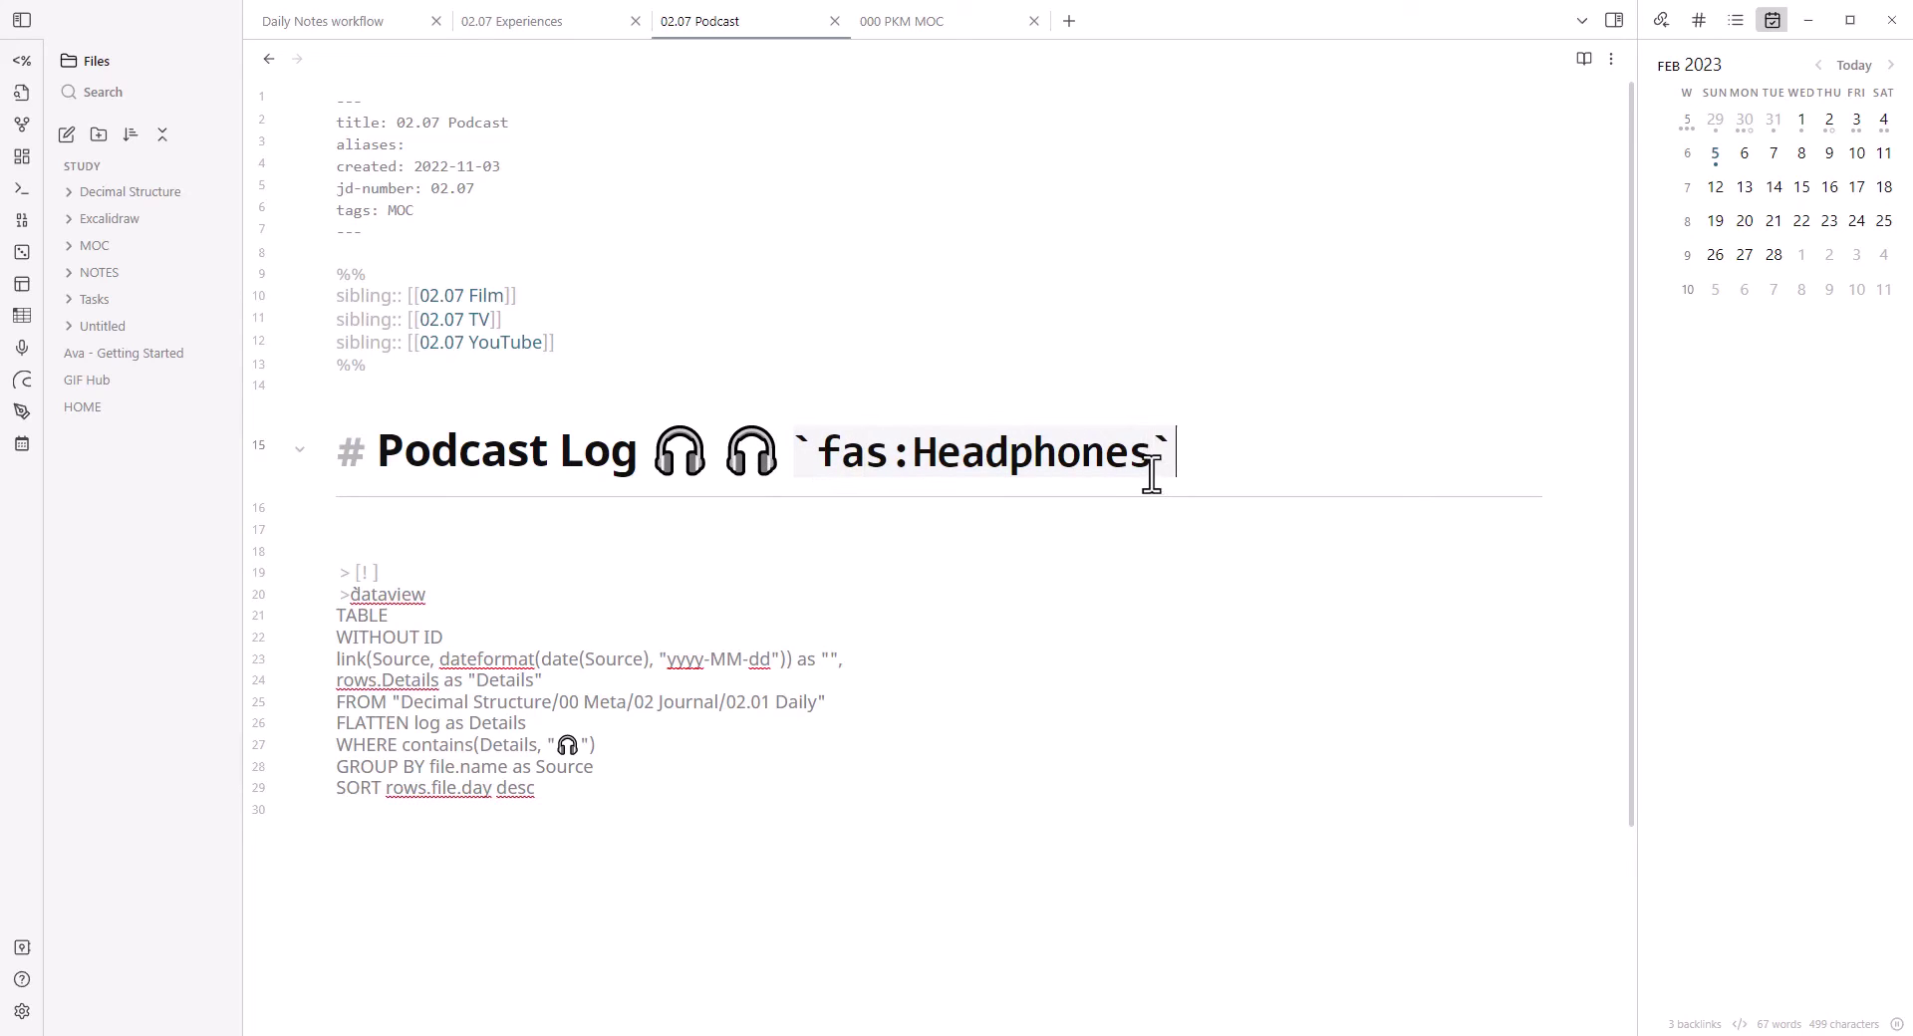
drag(1172, 454, 807, 450)
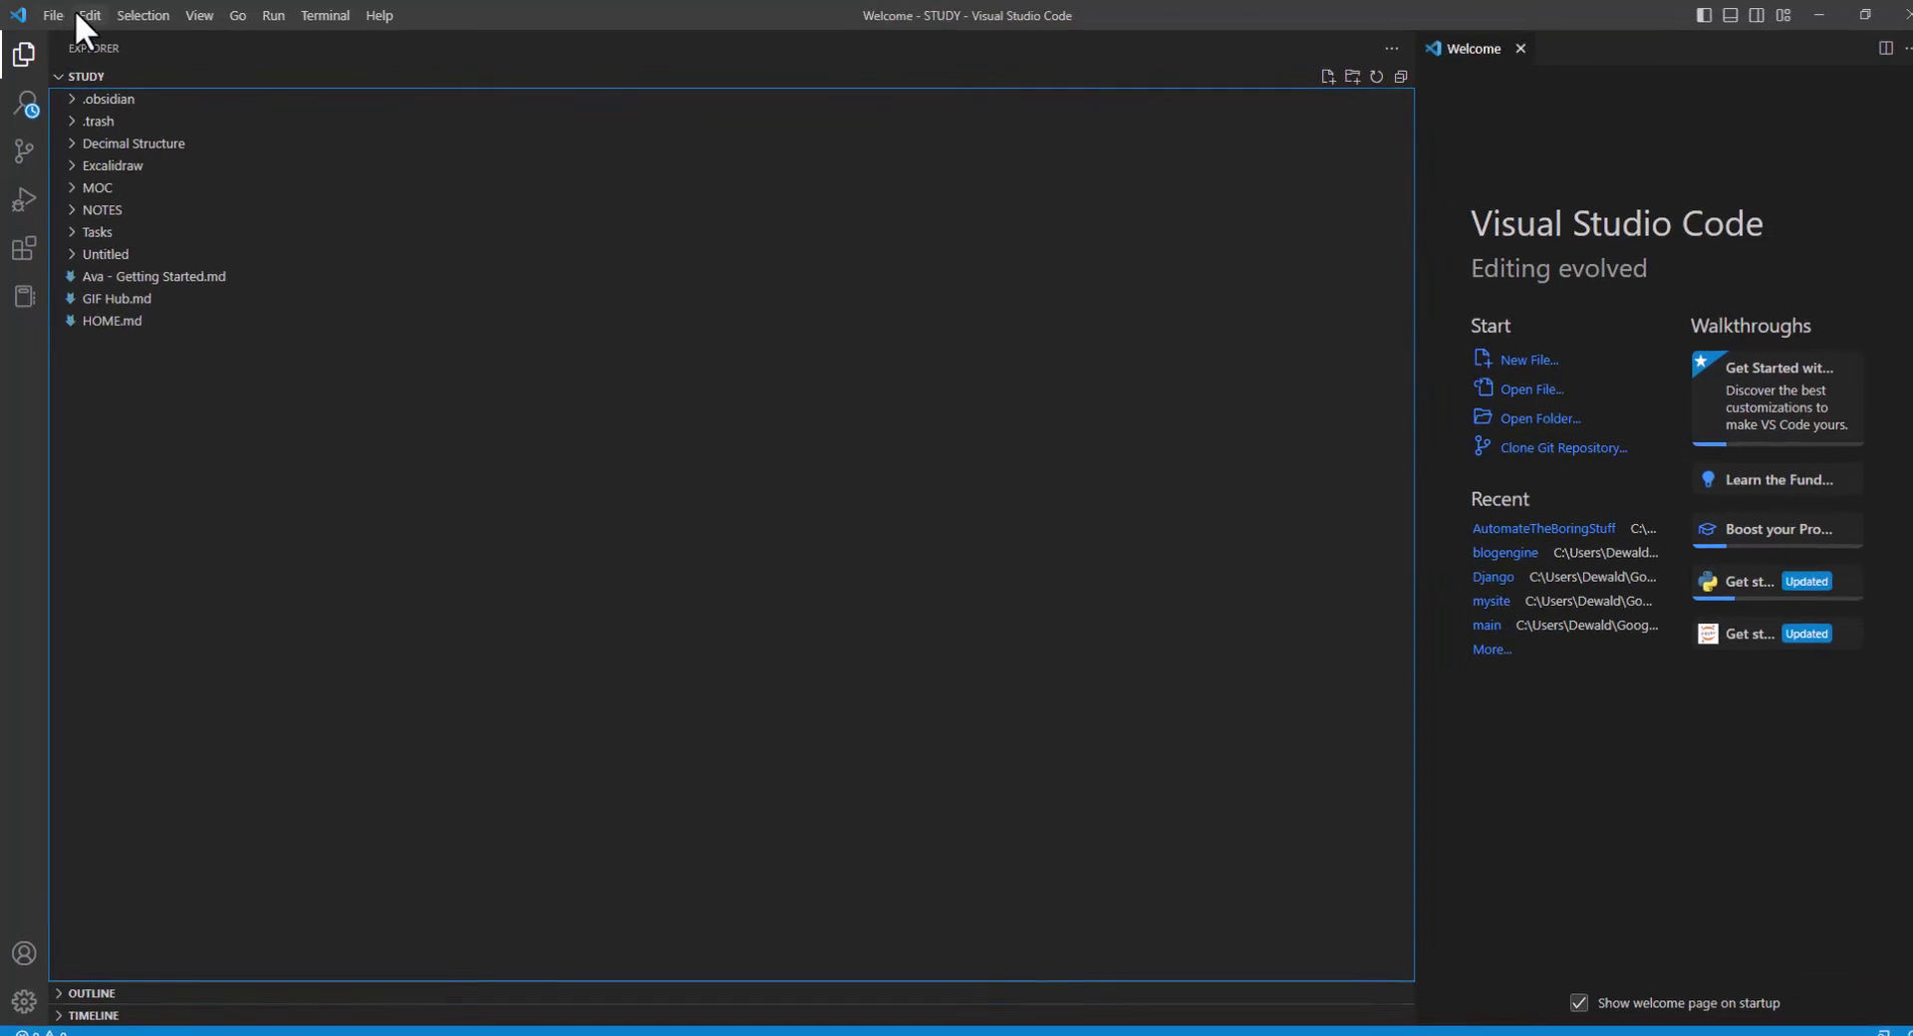
- Search the vault again for `fas:Headphones` with Replace in Files and replace the match in the Podcast Log heading with 🎧
click(89, 15)
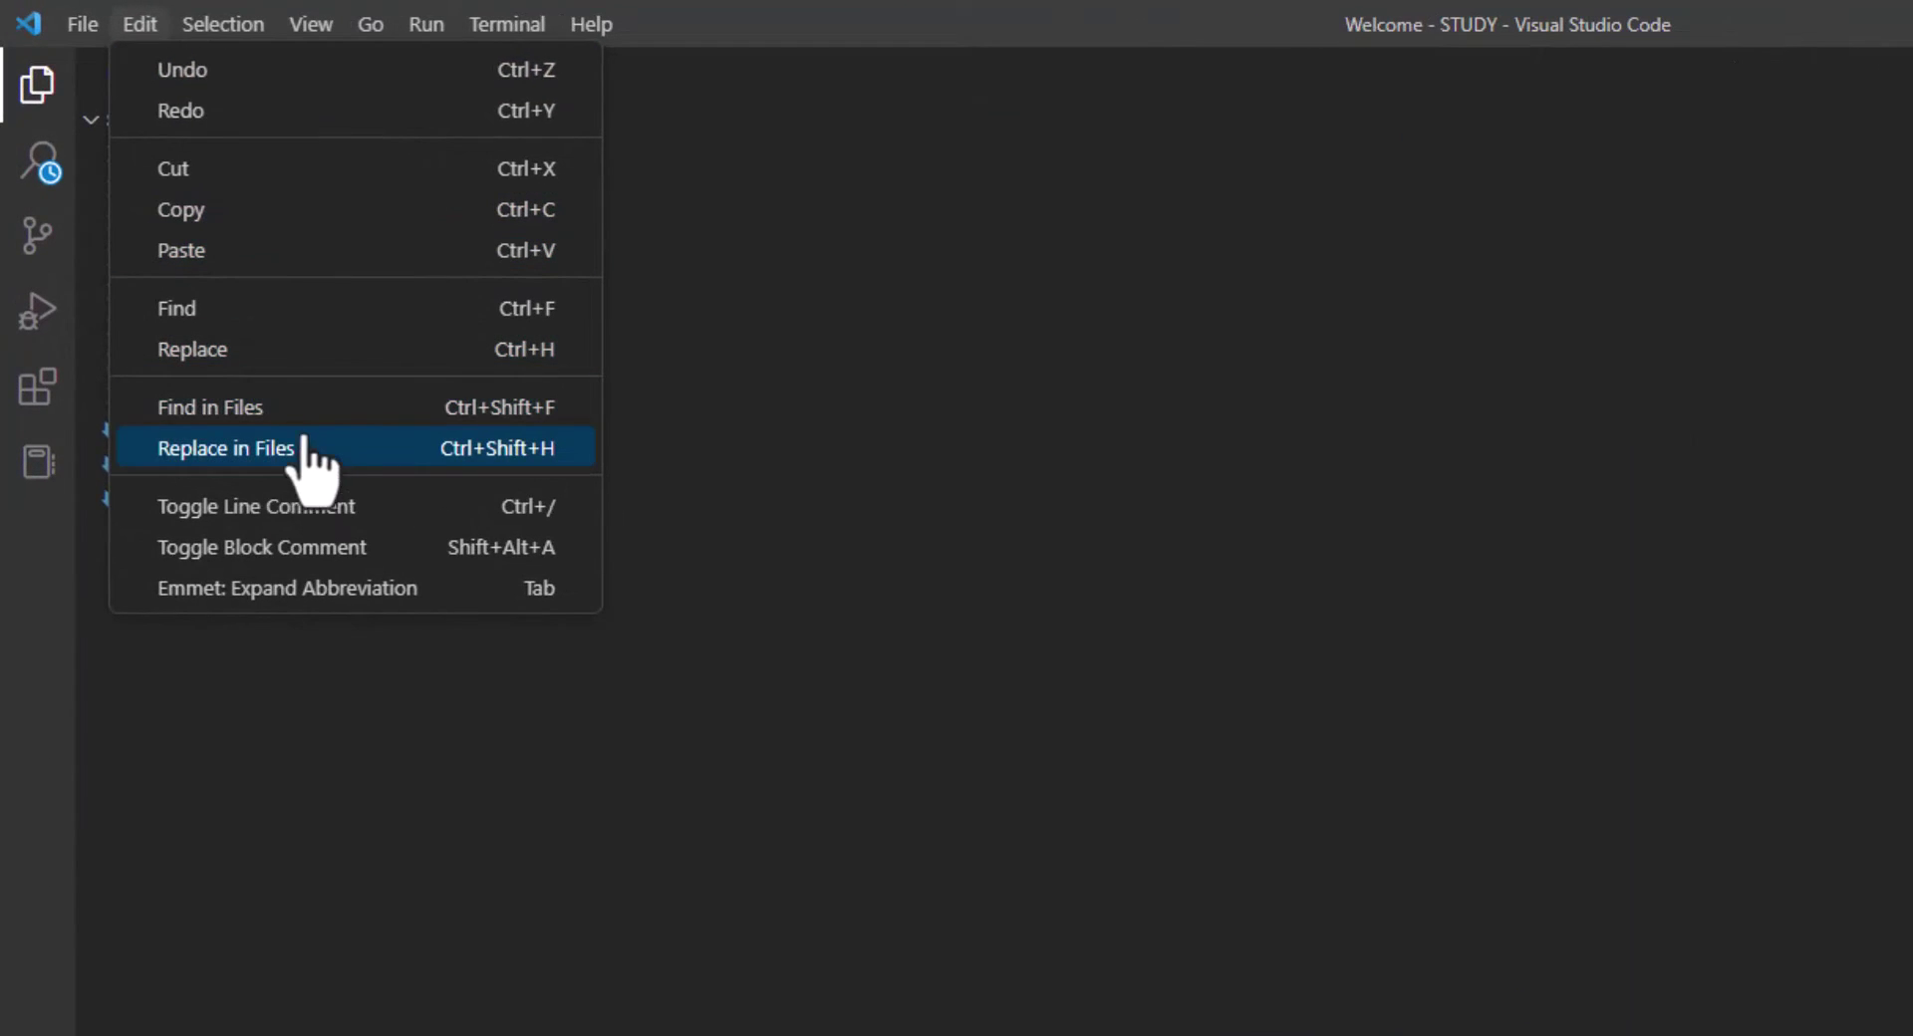
click(304, 449)
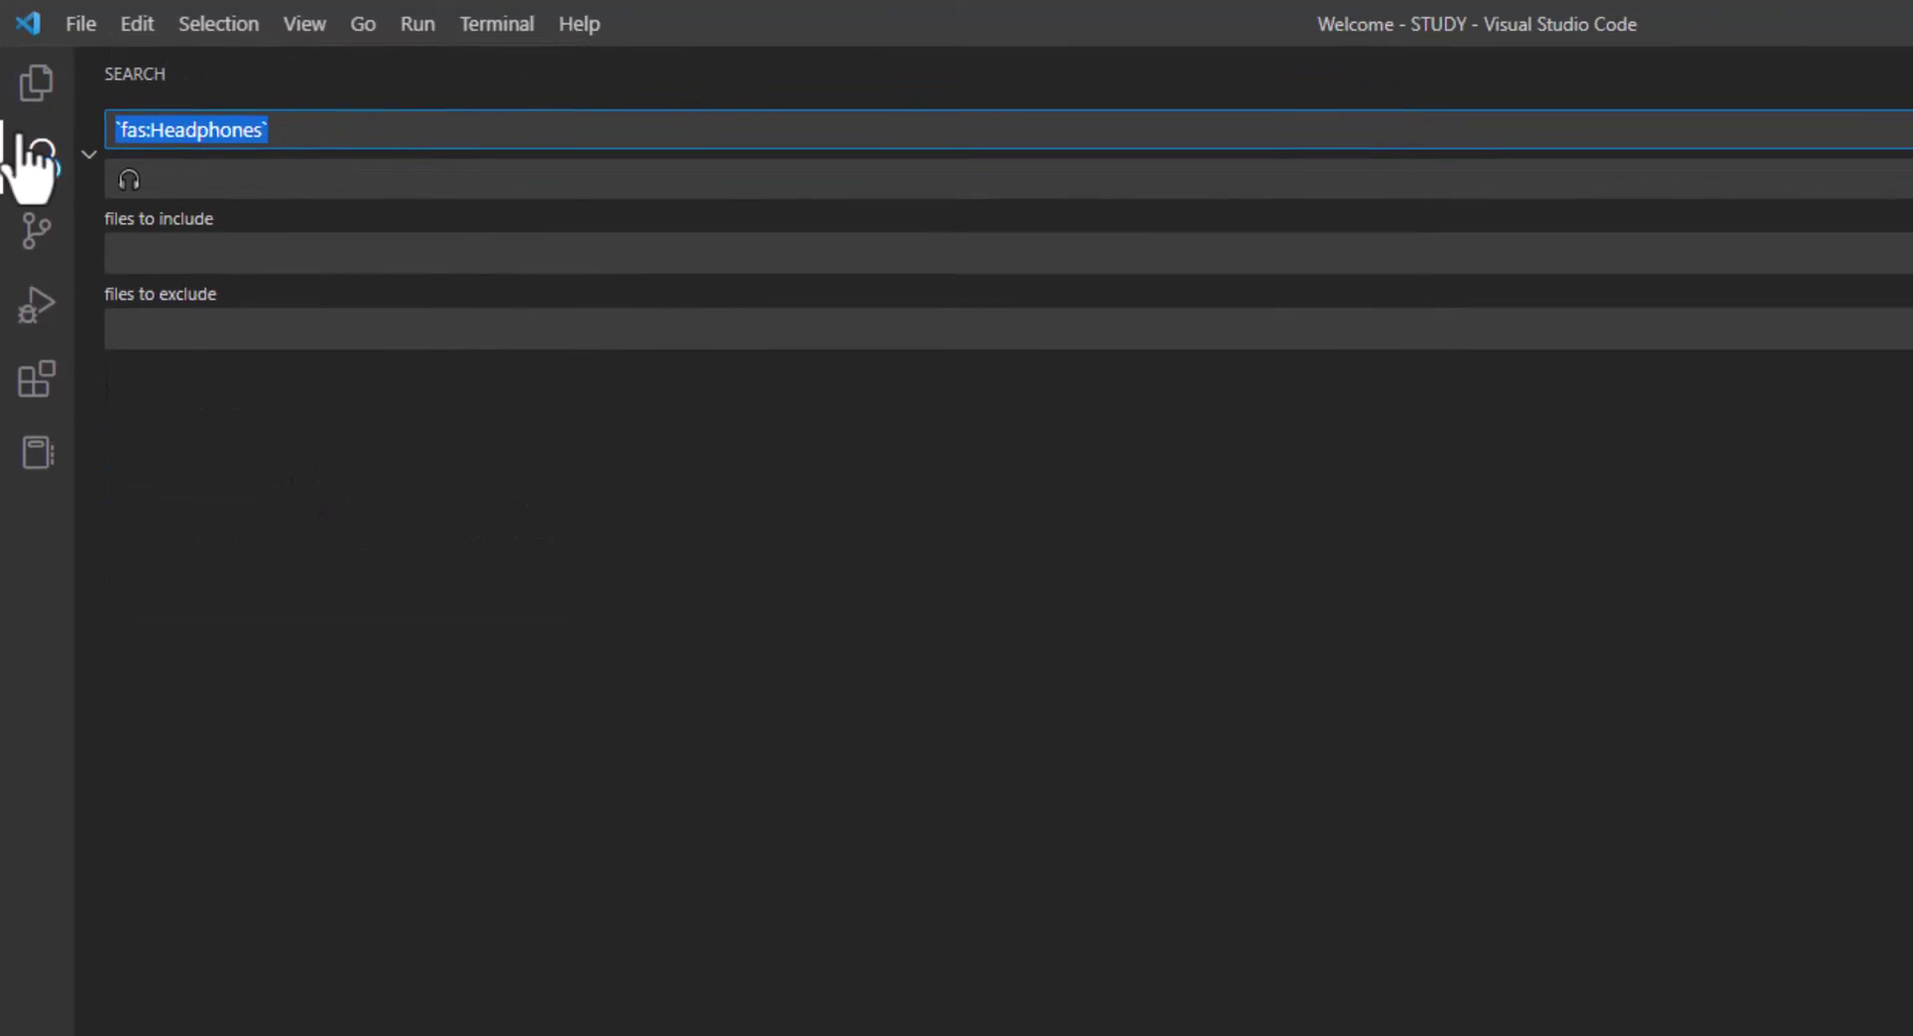
click(384, 132)
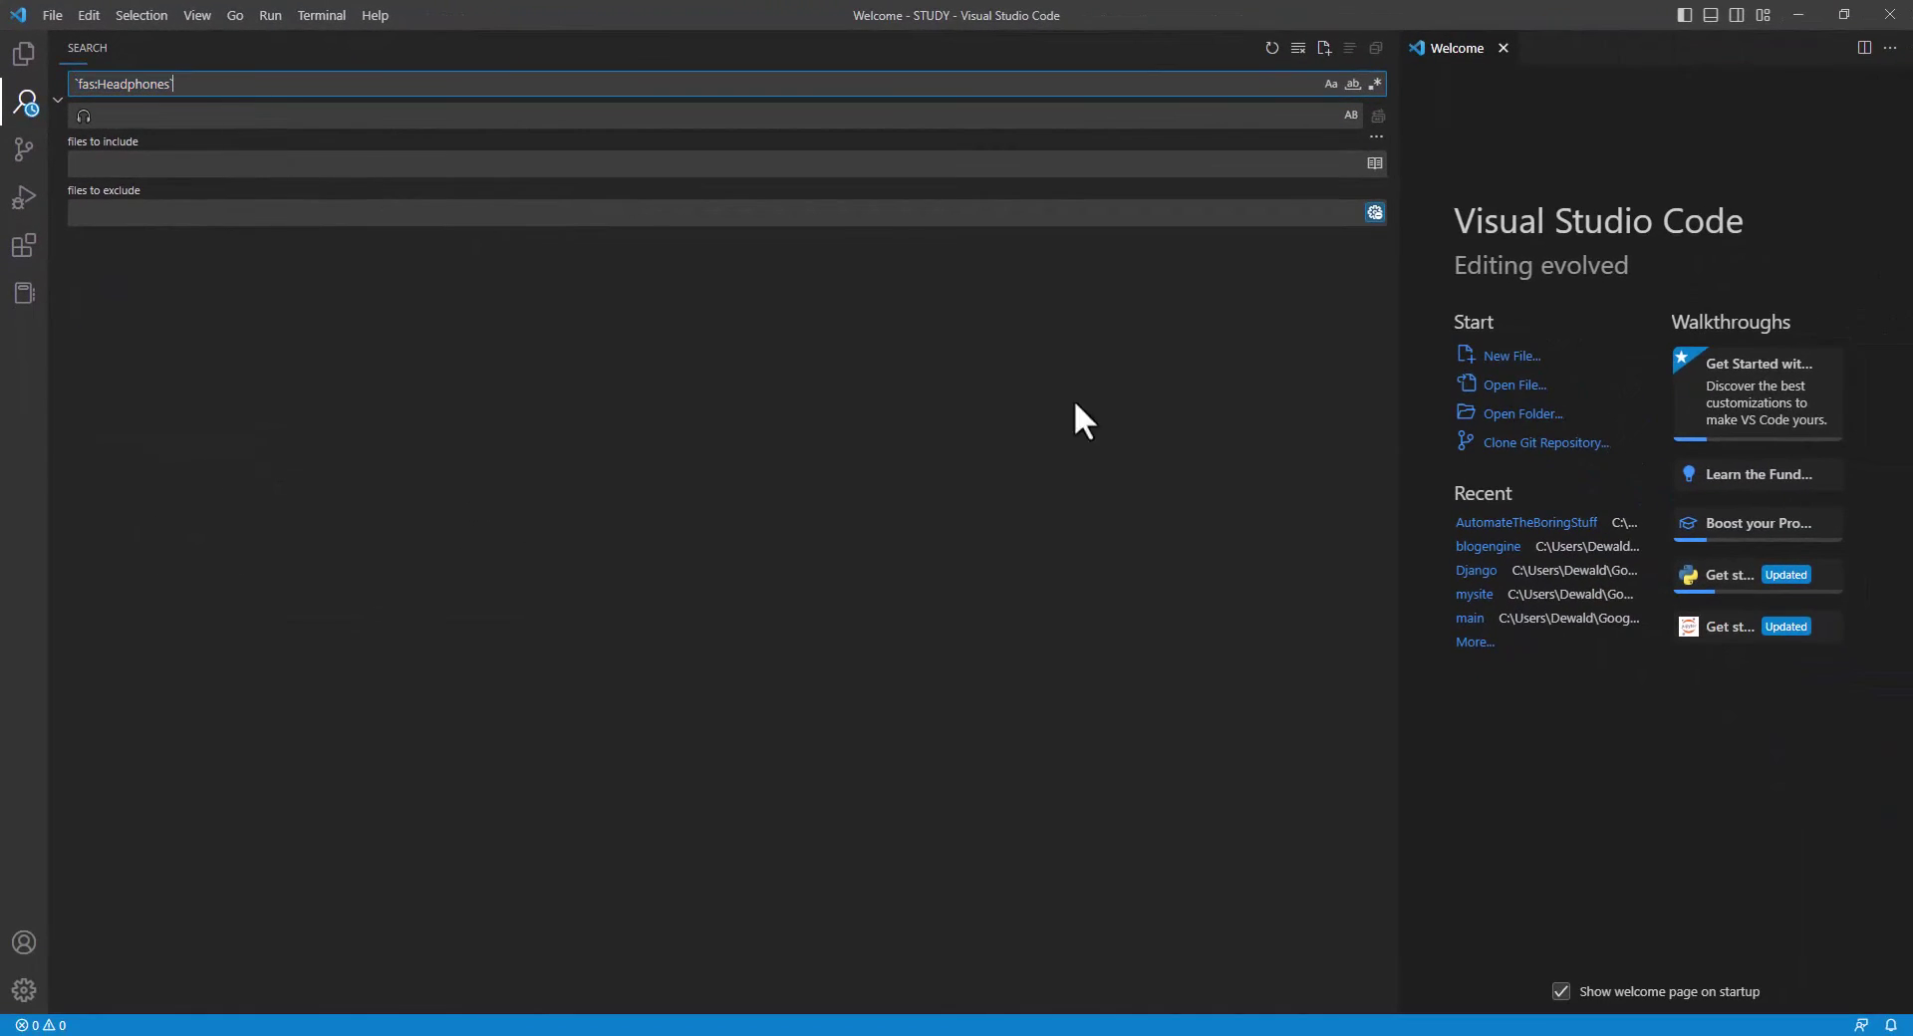
key(alt+Tab)
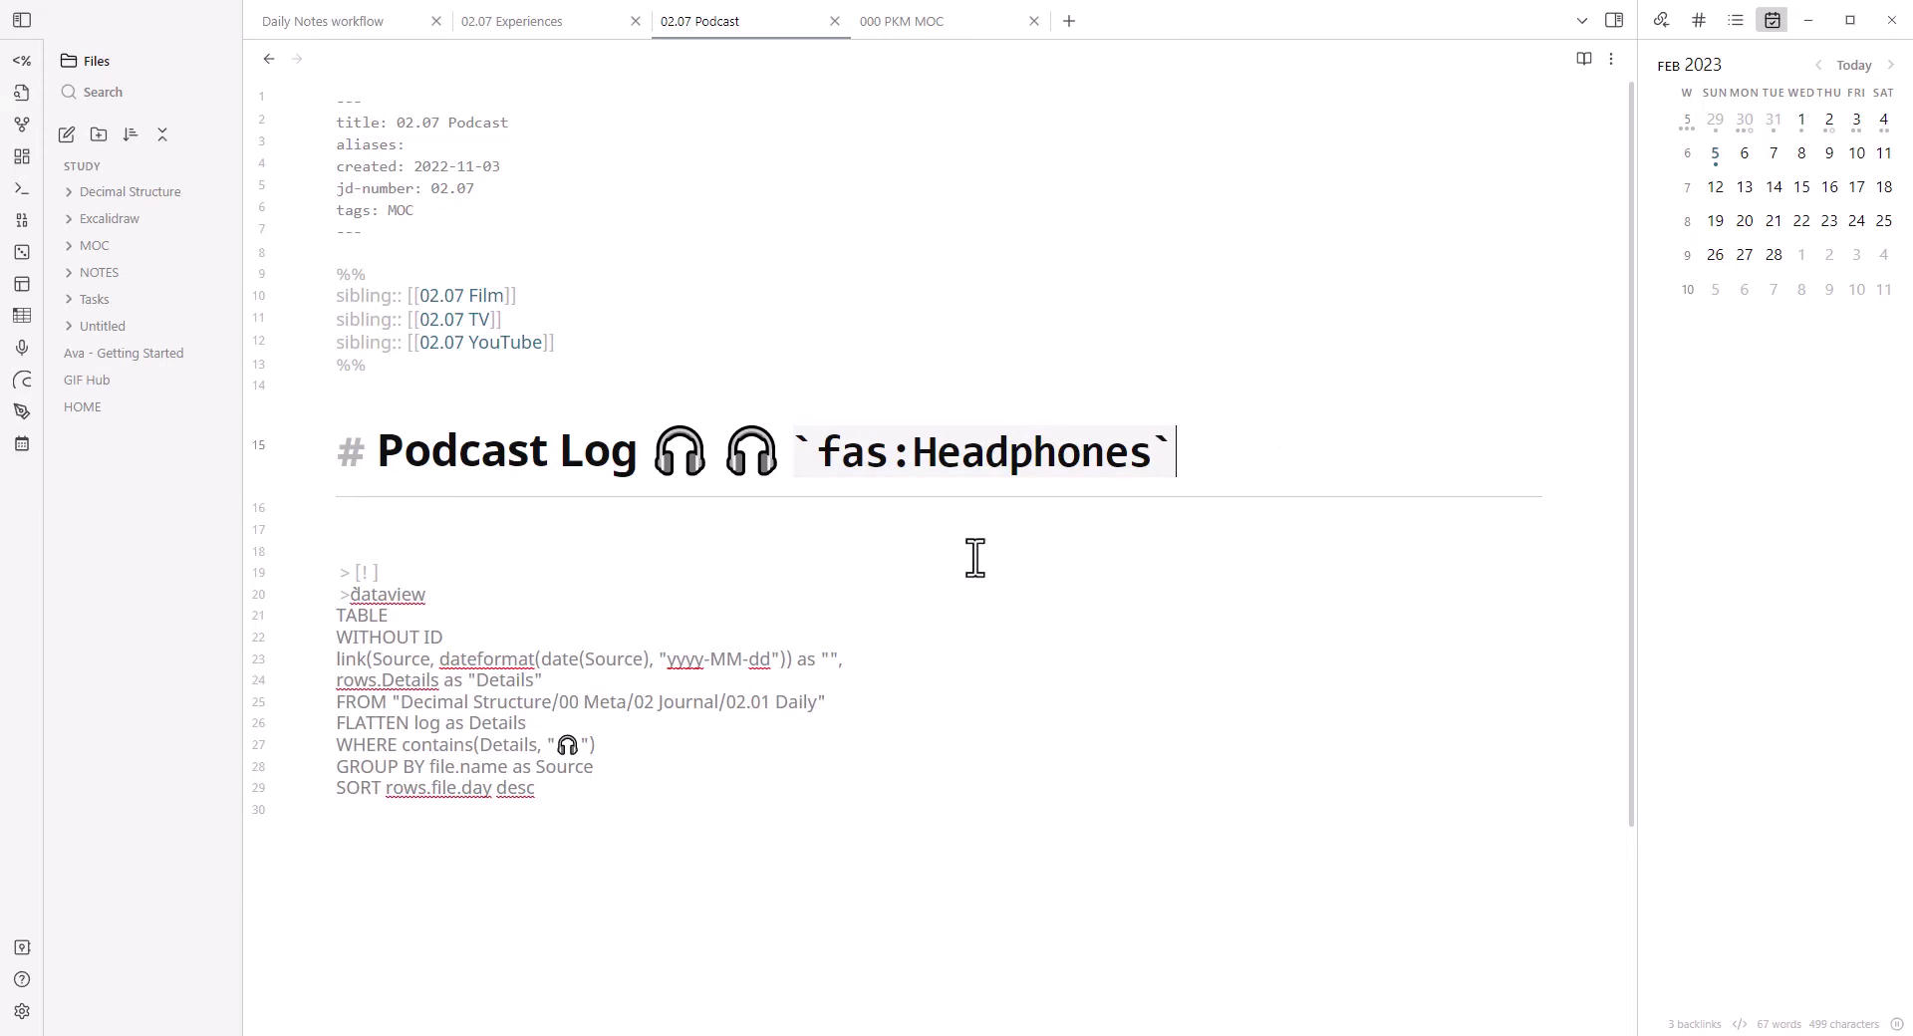
key(alt+Tab)
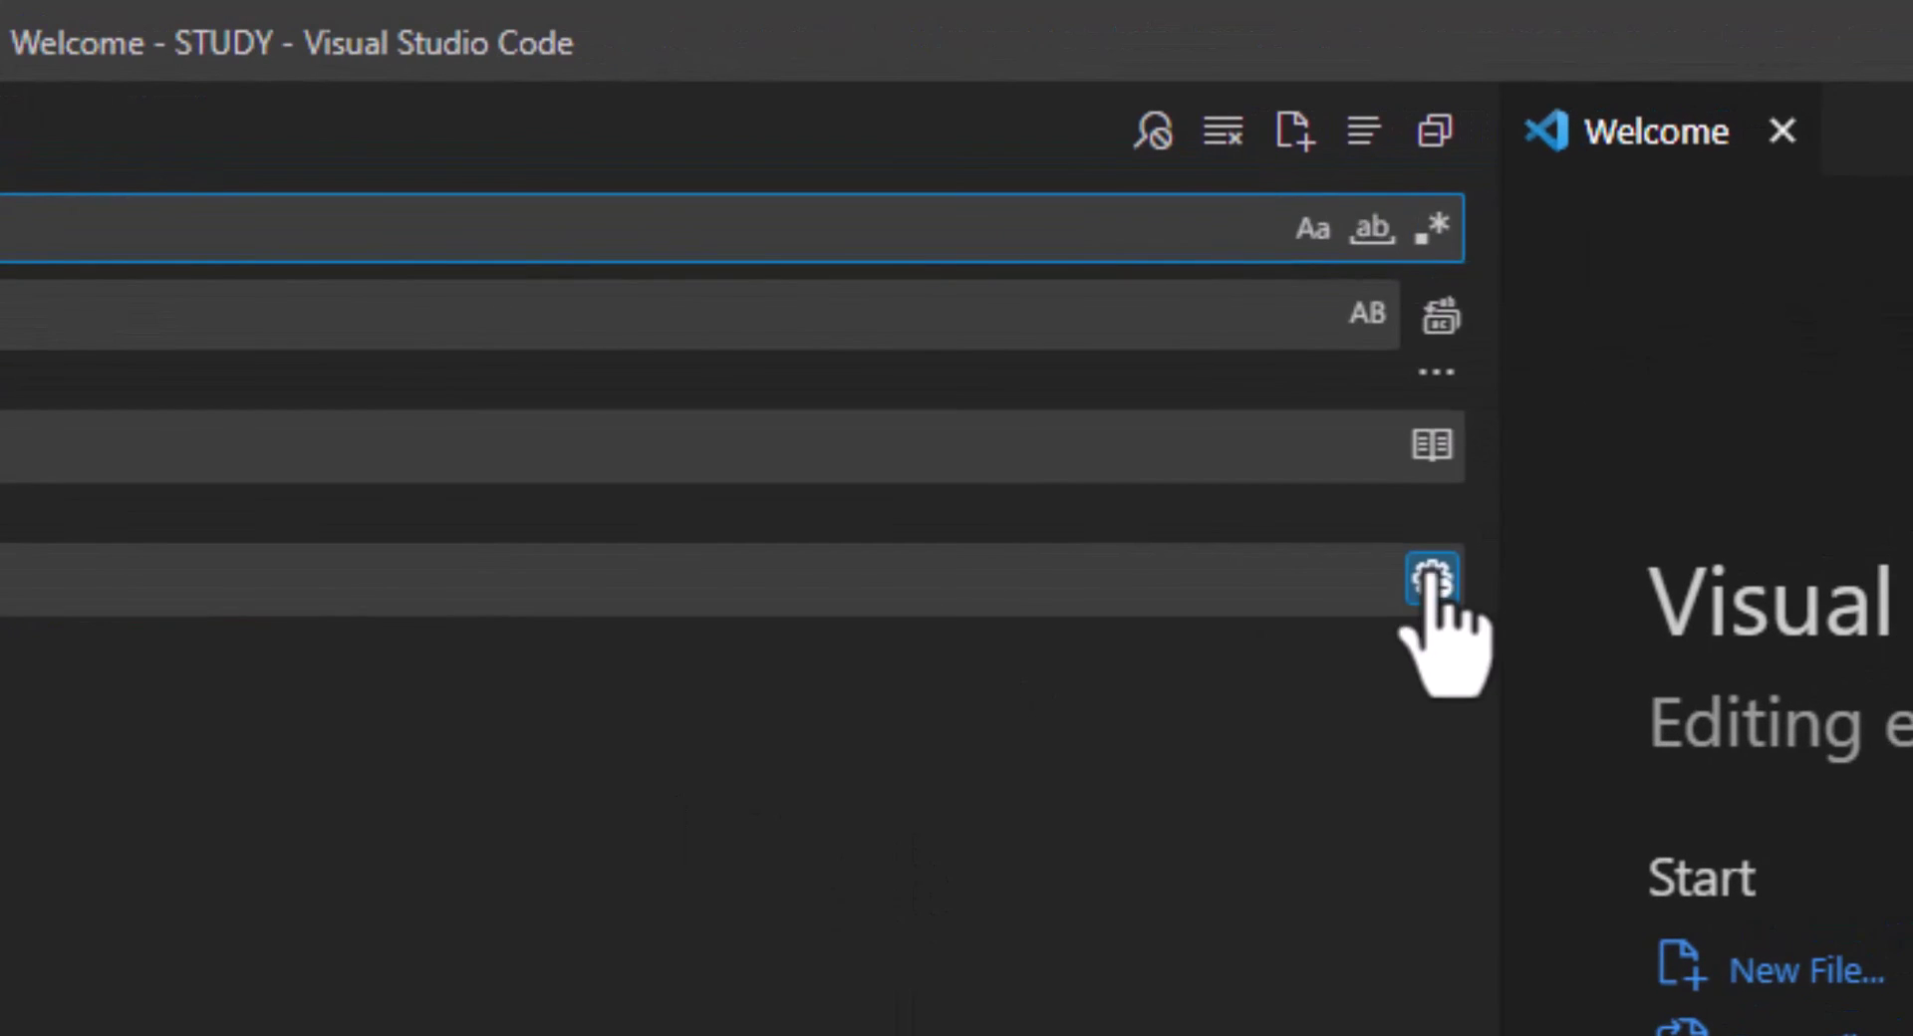
click(1439, 316)
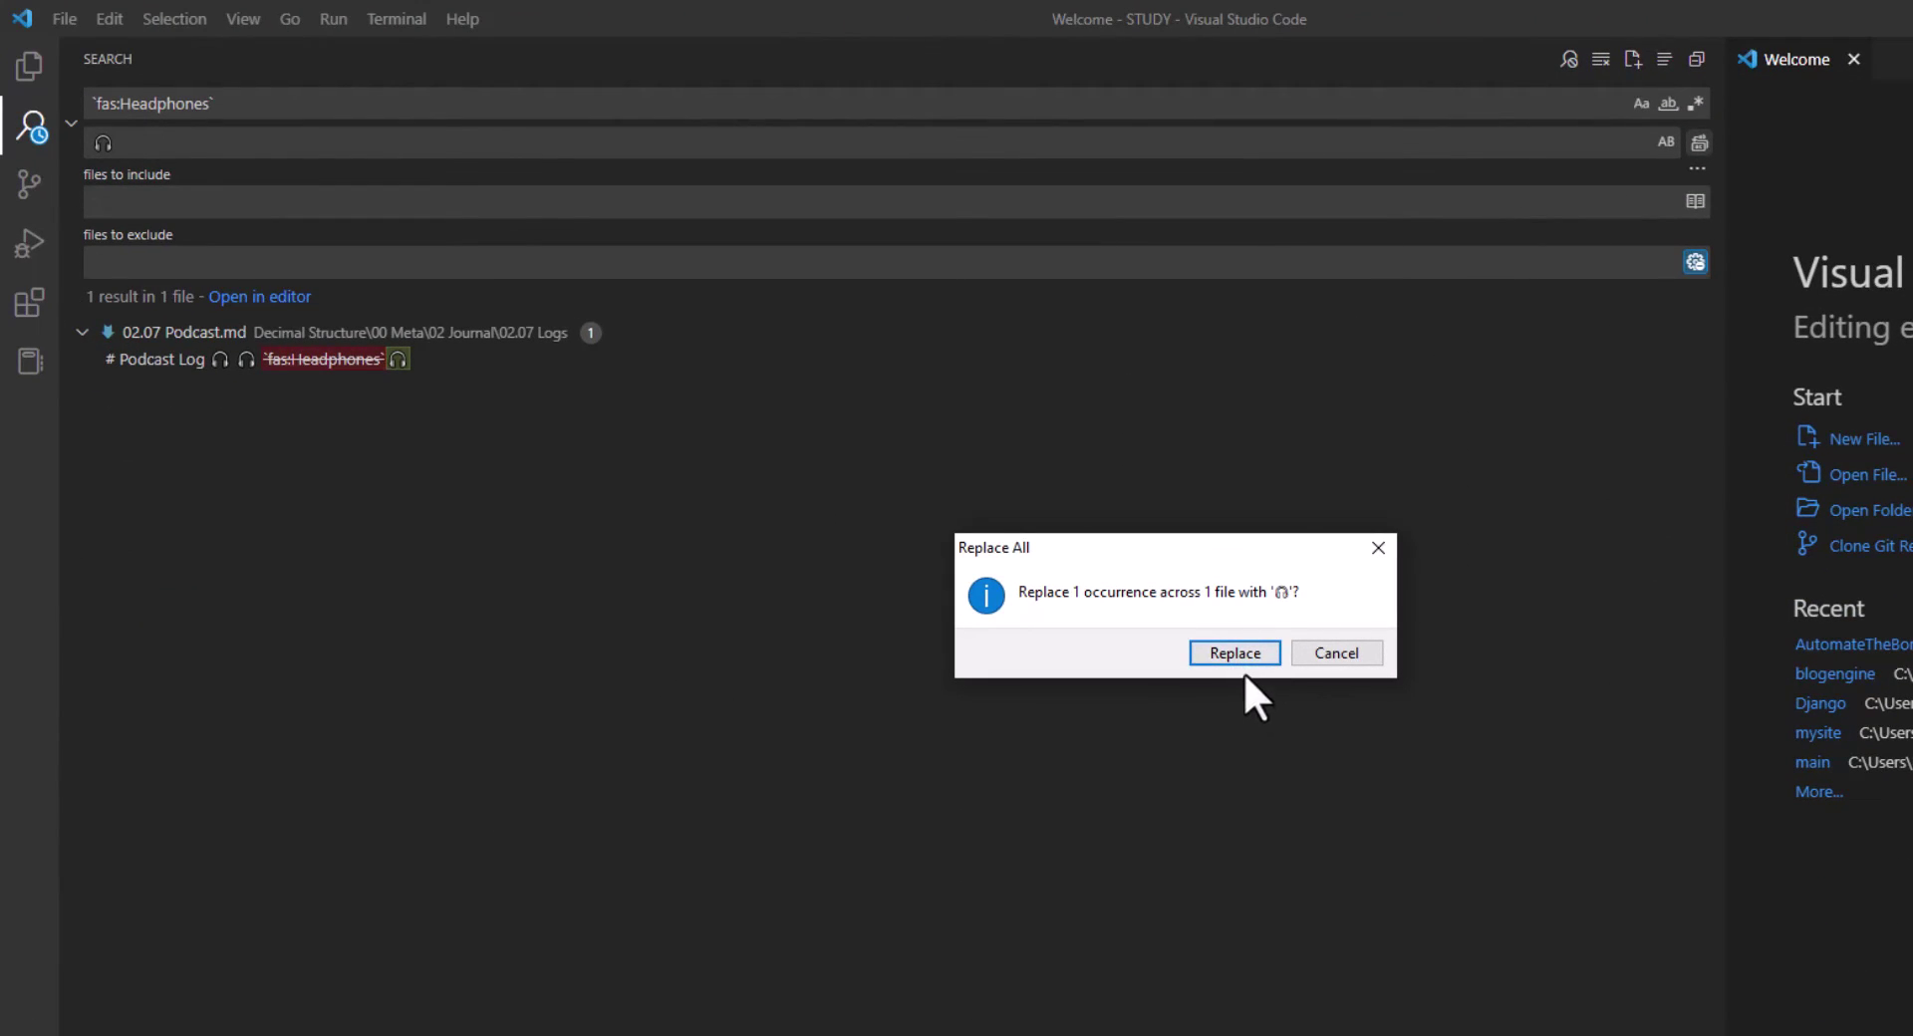
click(1235, 653)
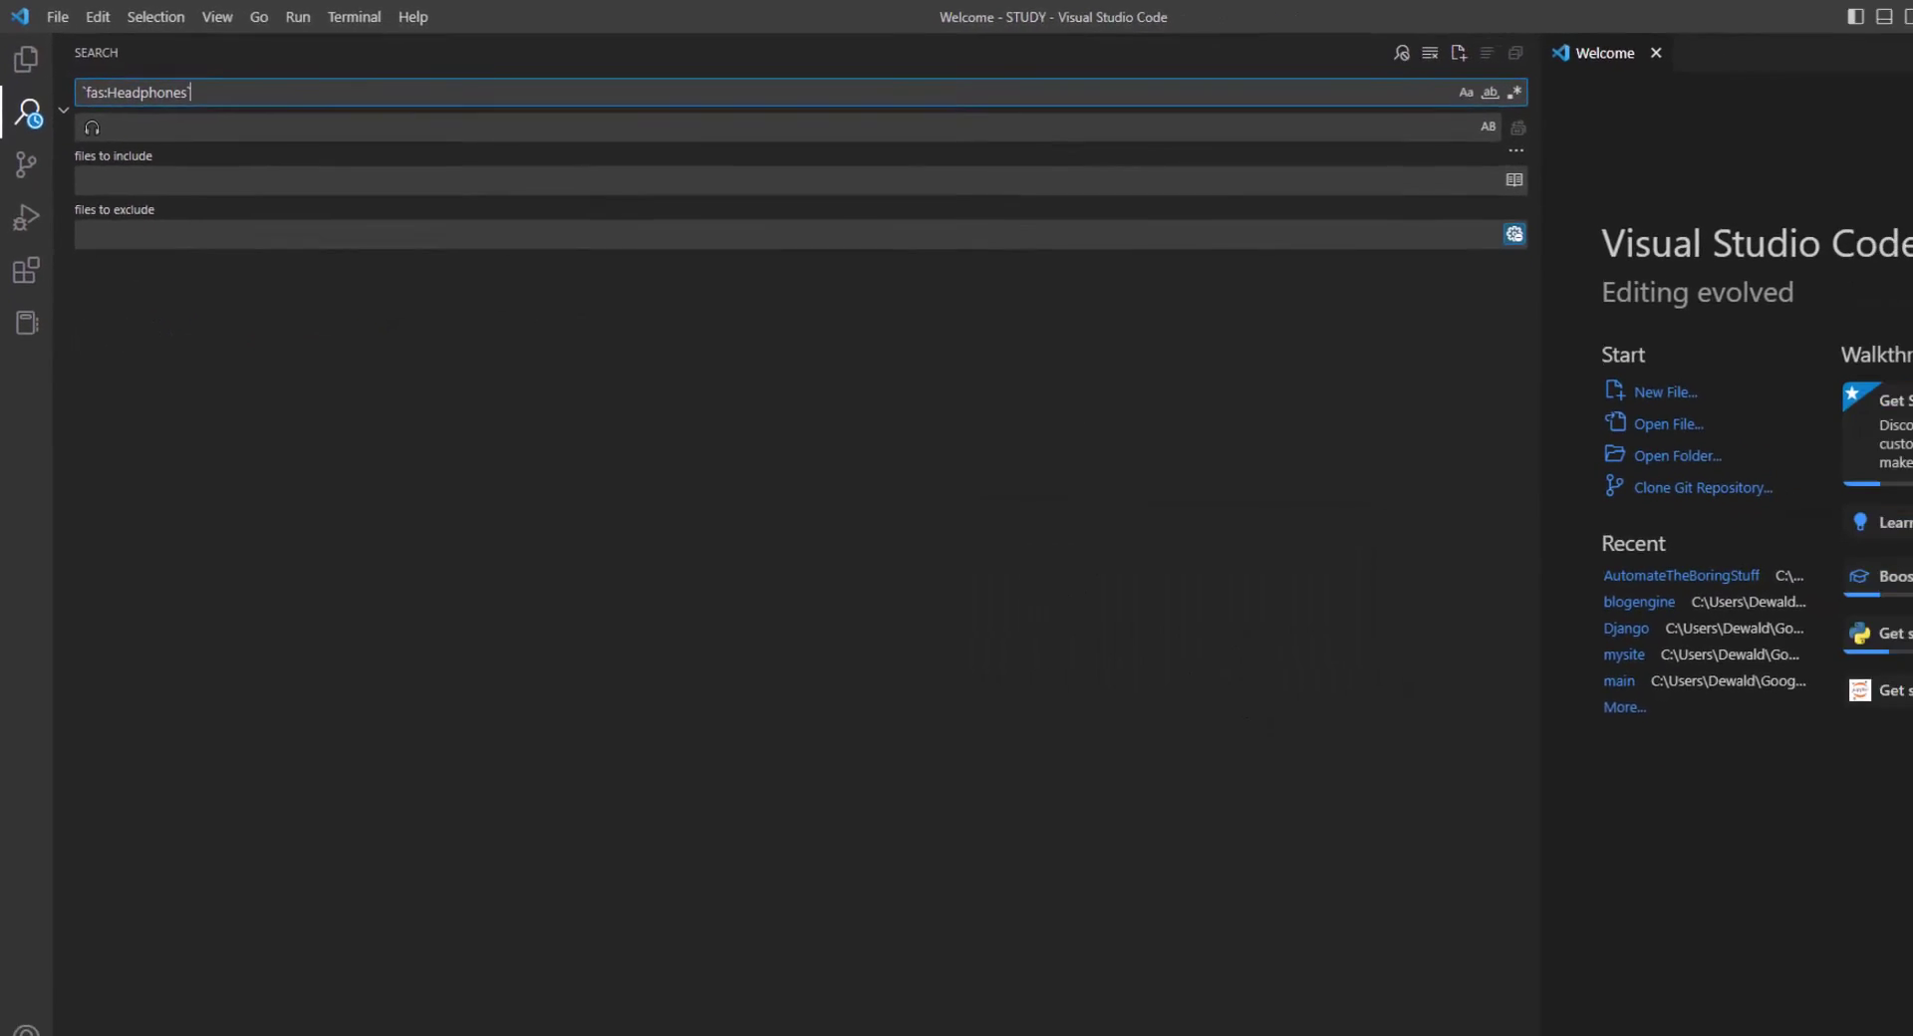
- Return to Obsidian and delete the two extra headphones emojis from the Podcast Log heading in editing view
click(1796, 11)
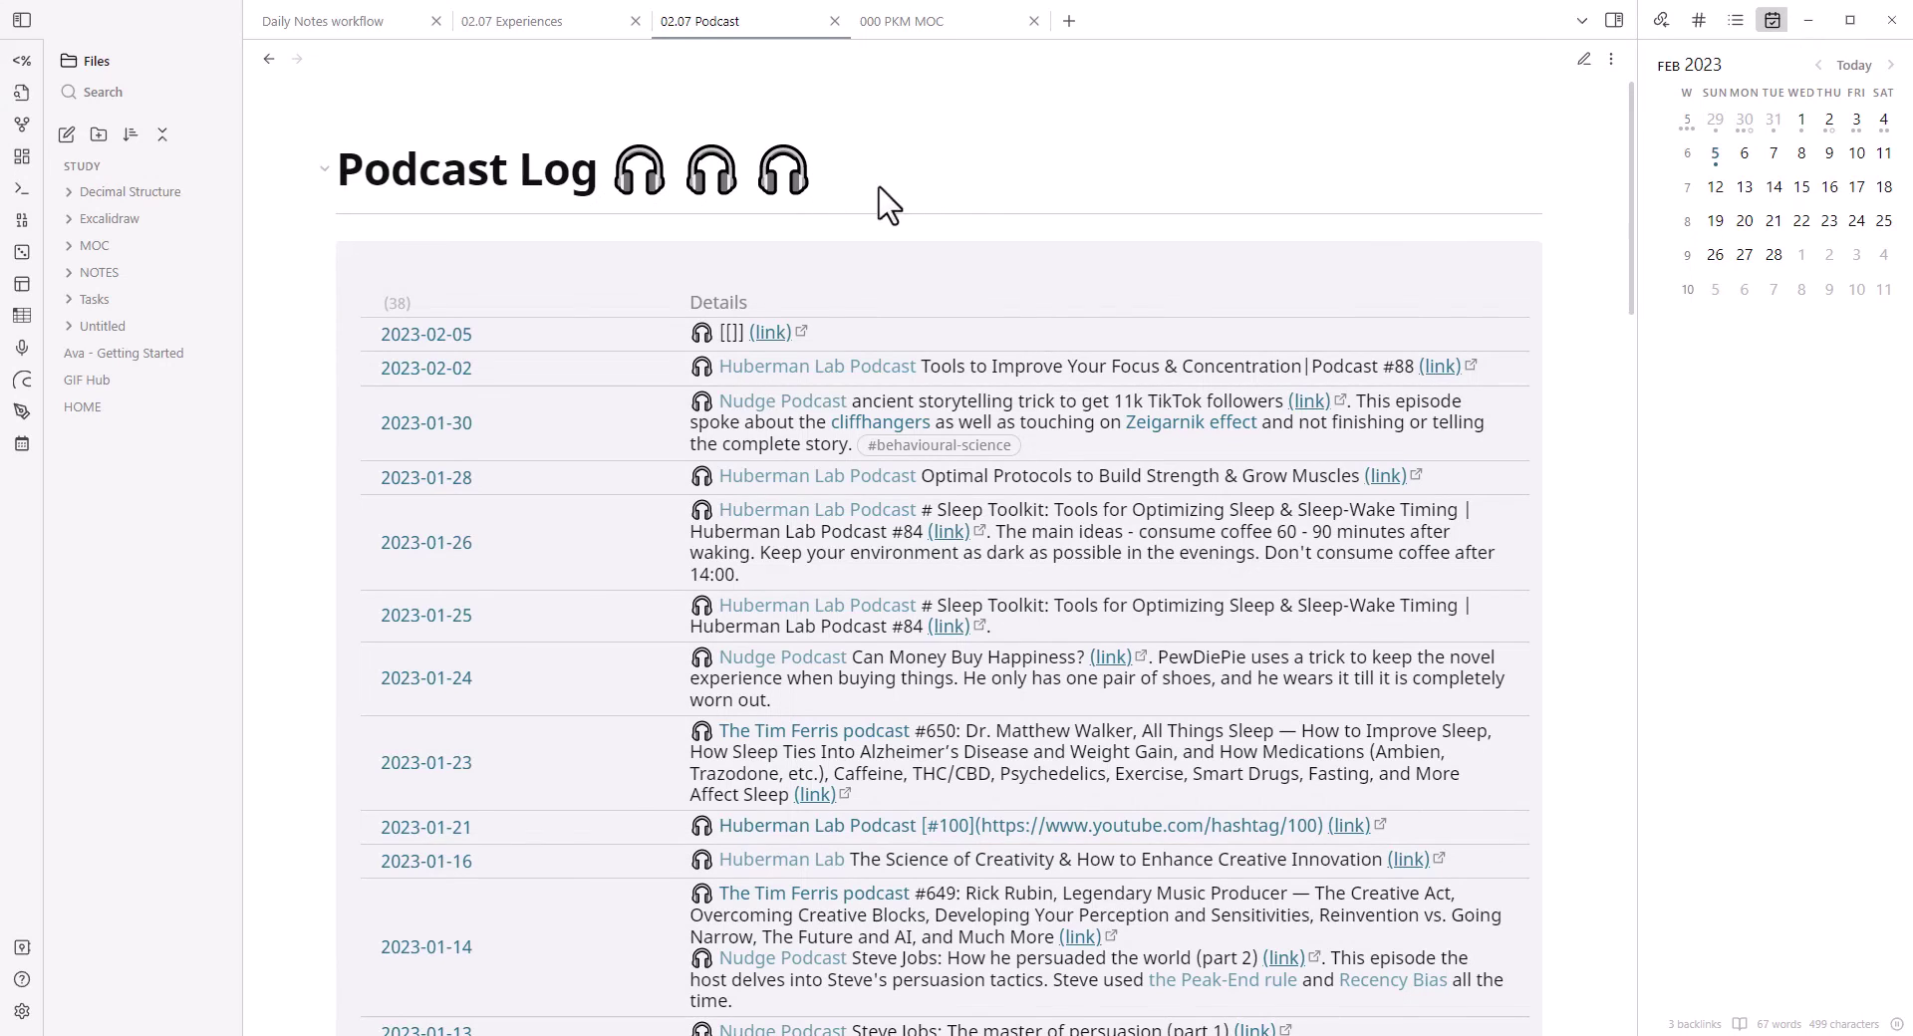
key(ctrl+e)
drag(859, 469, 725, 463)
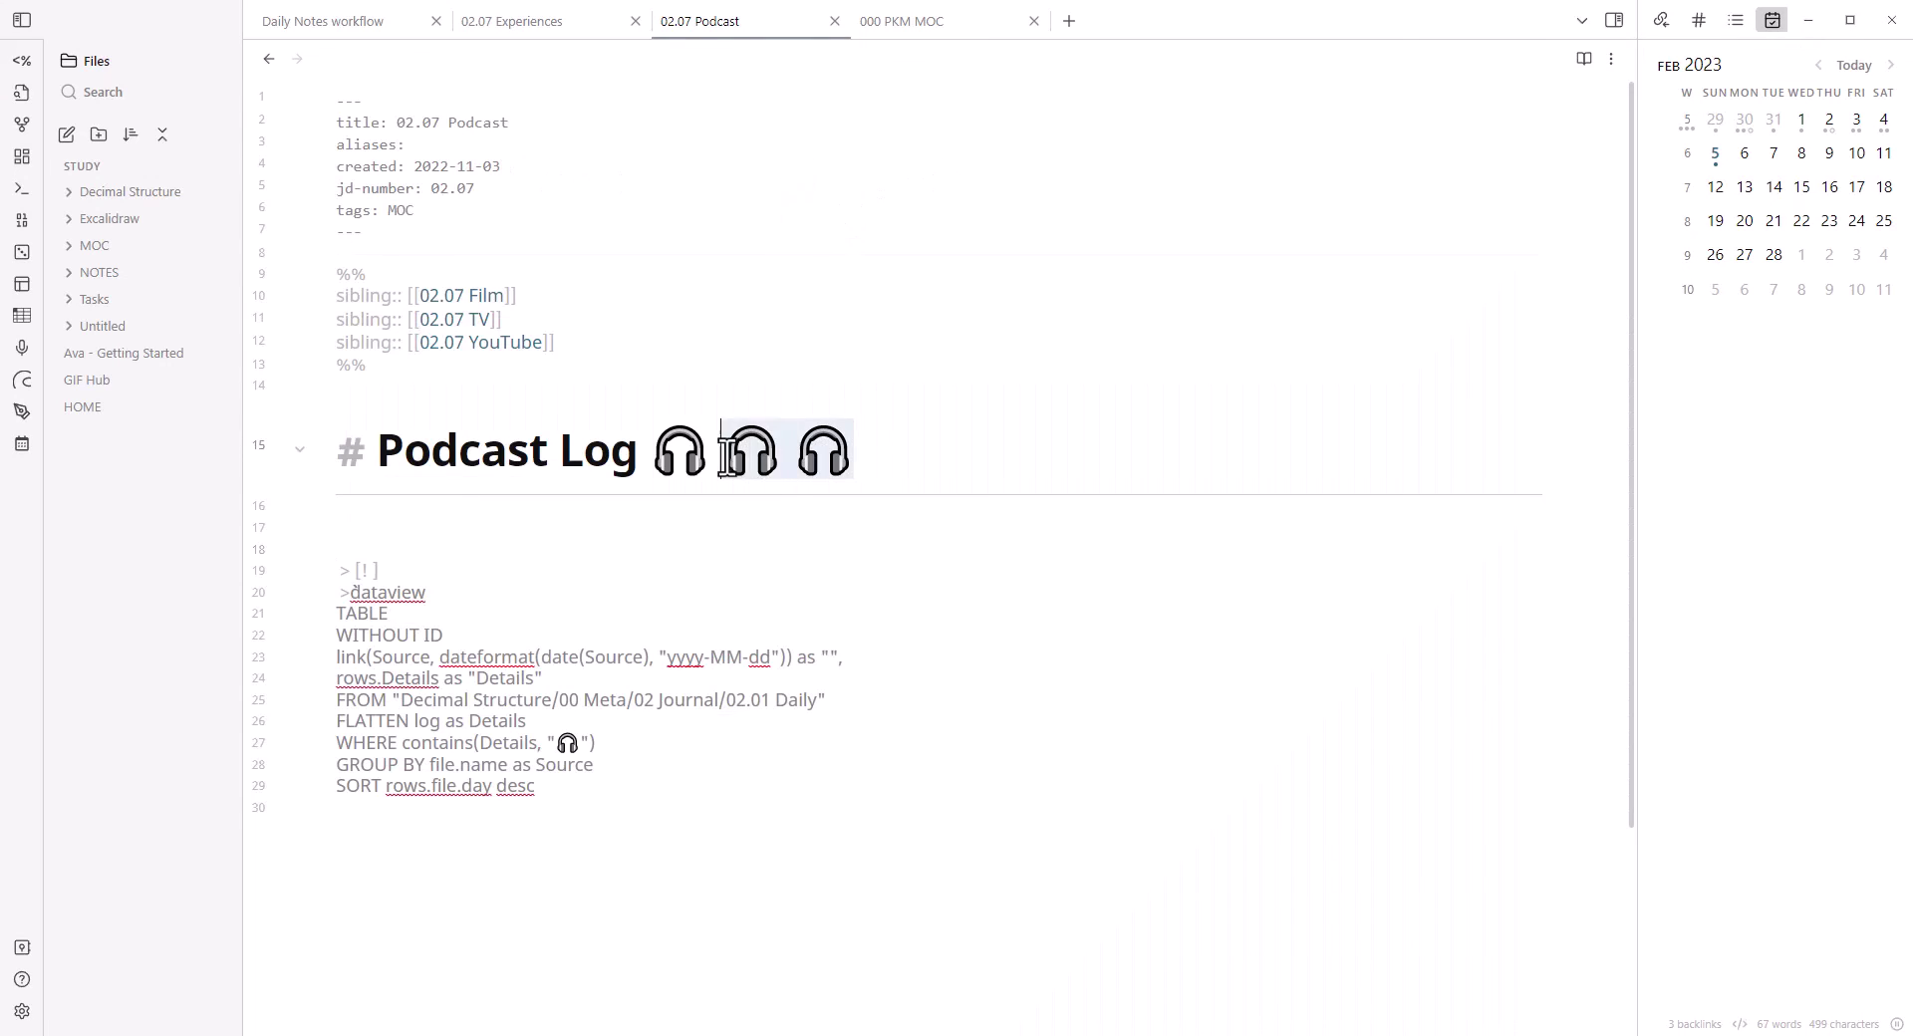
key(BackSpace)
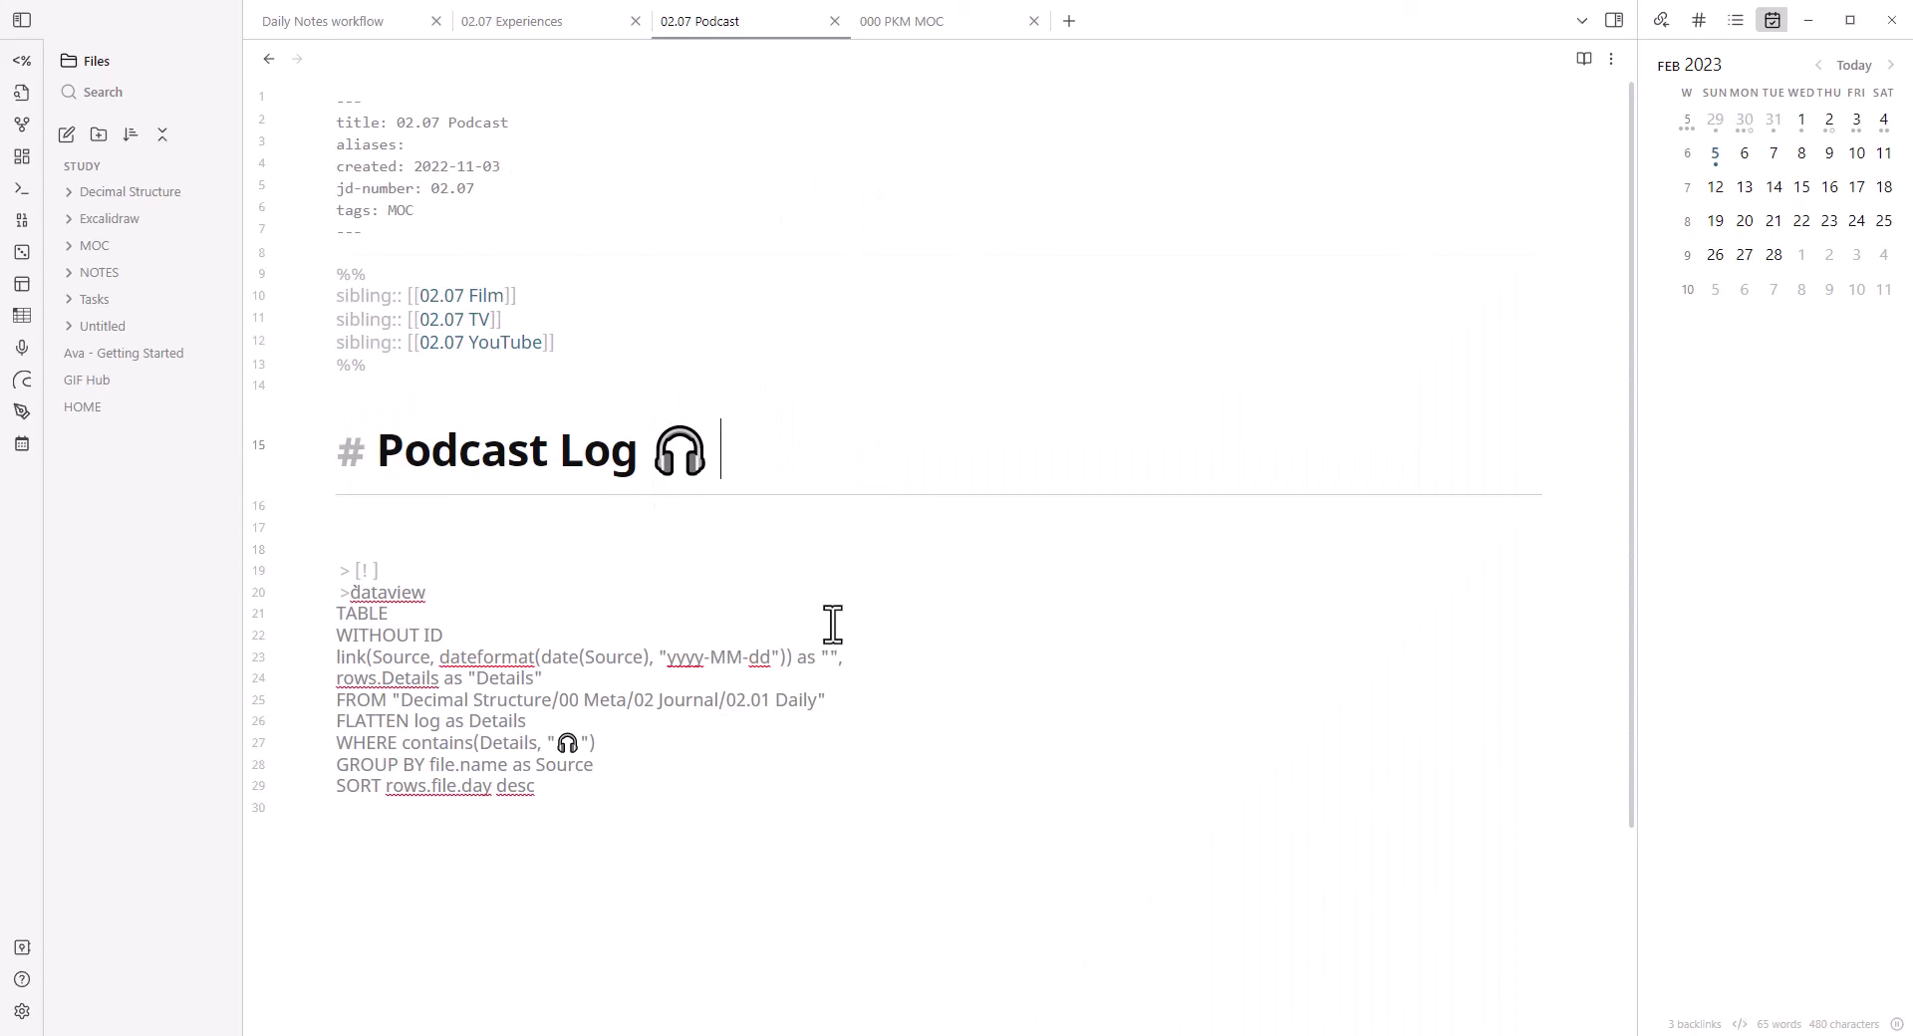